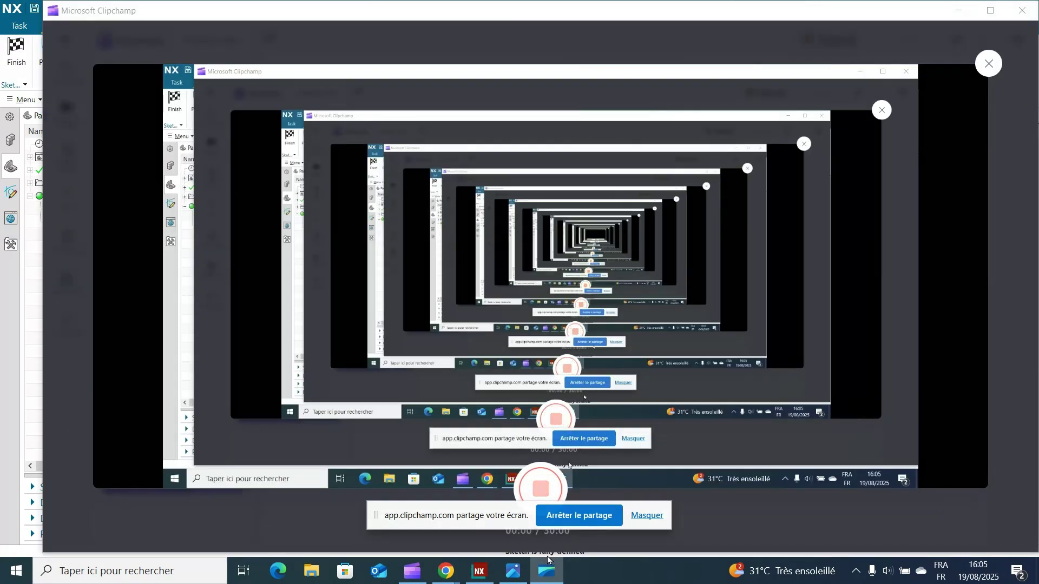
# Start a profile at the origin with a leftward line about 11.7 long, a vertical line, a left-bulging arc of about 4.1 radius, and another vertical line.
pyautogui.click(472, 575)
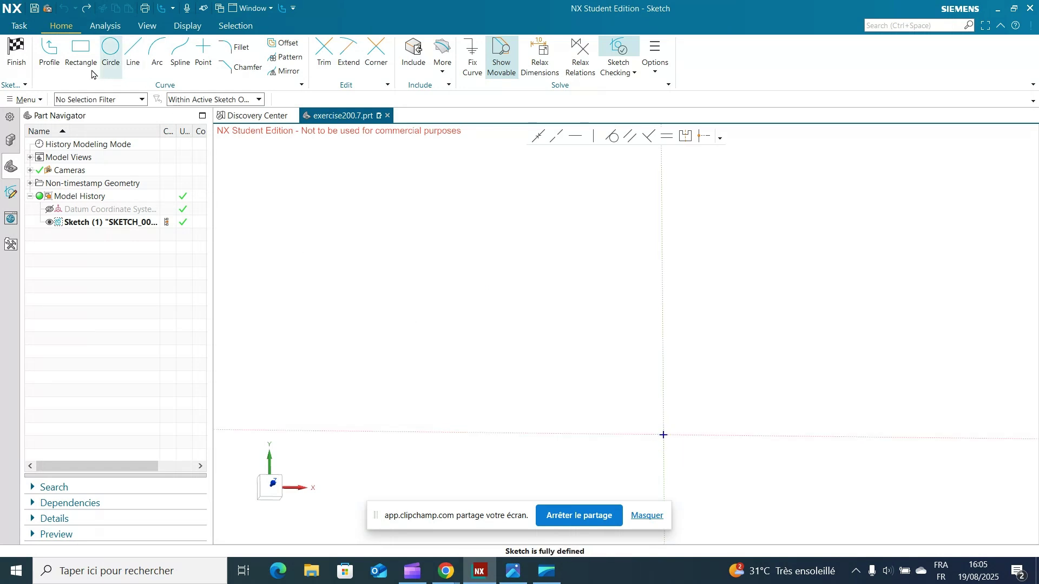
pyautogui.press('z')
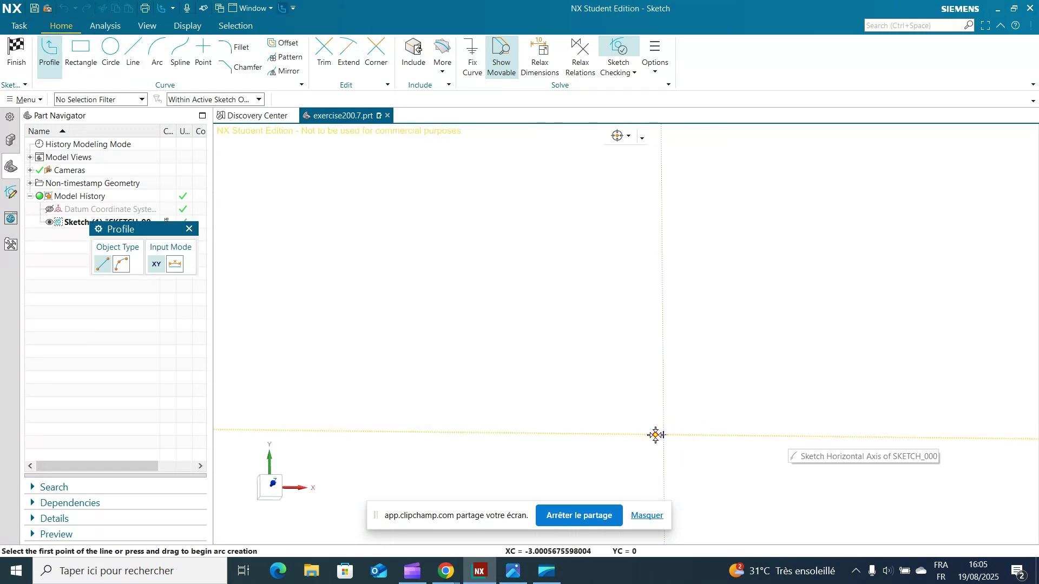
pyautogui.click(663, 435)
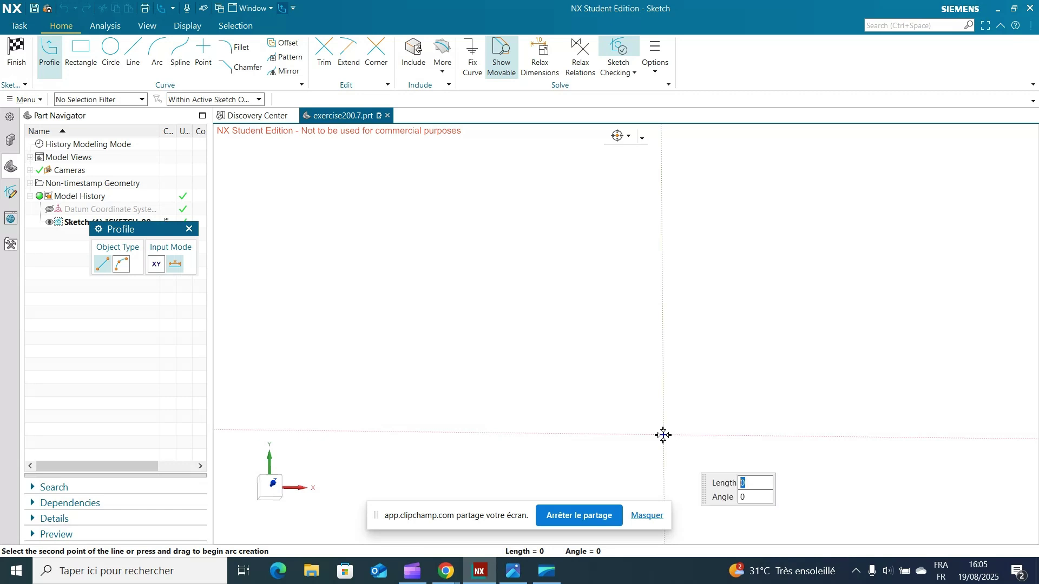
pyautogui.click(632, 434)
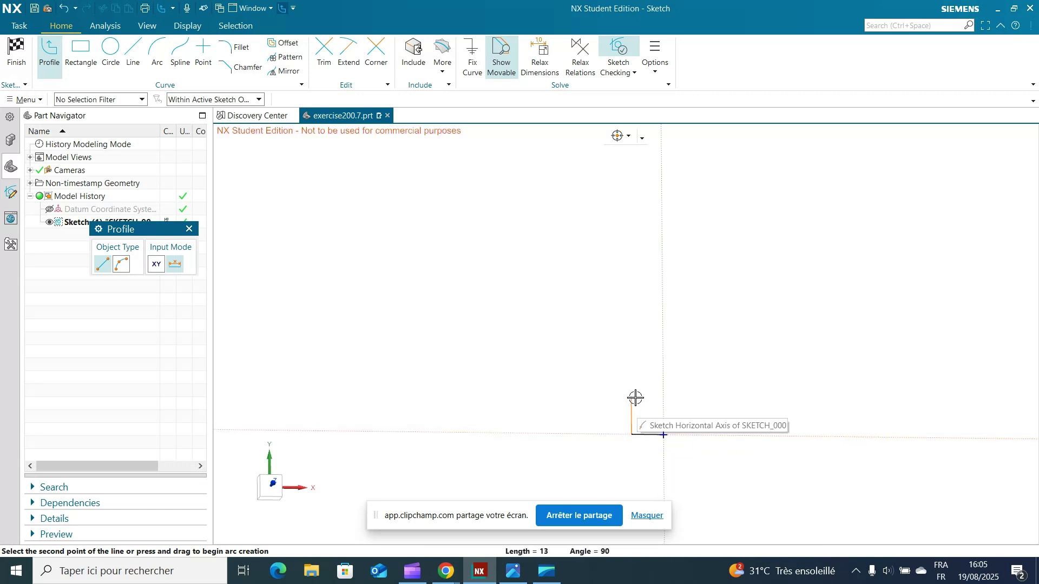
pyautogui.click(123, 265)
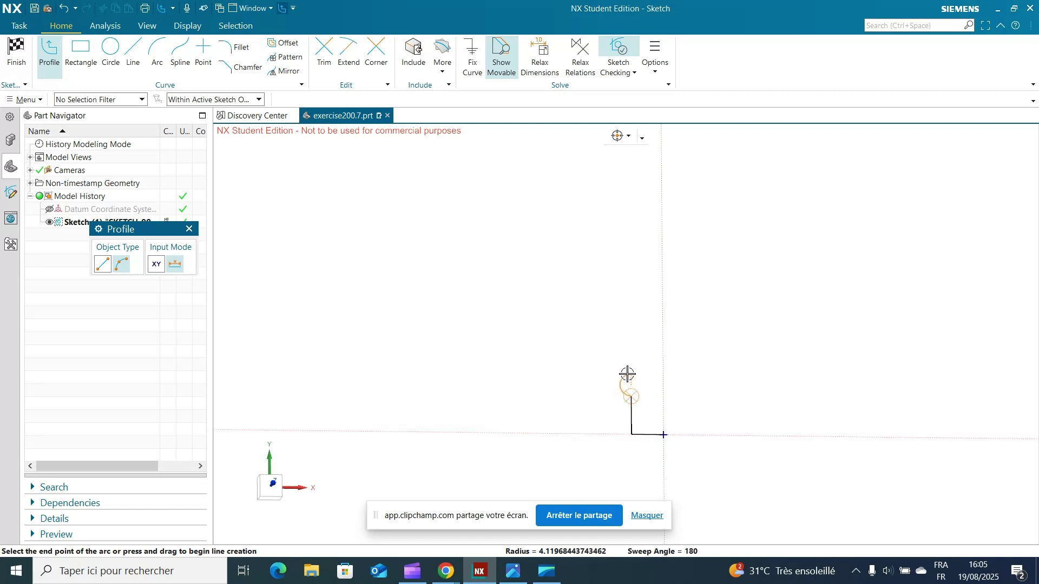
pyautogui.click(628, 373)
pyautogui.click(630, 344)
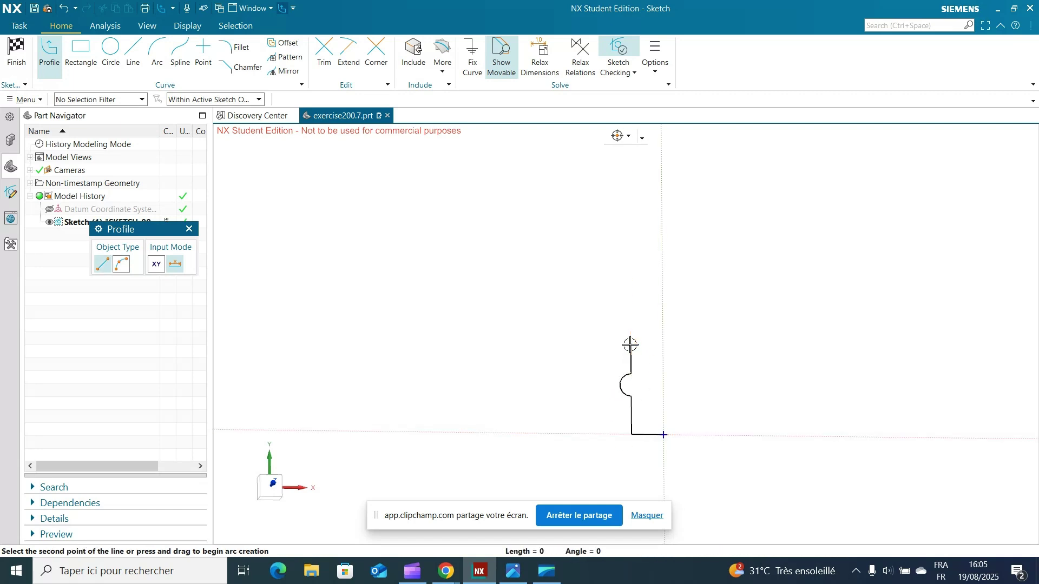
# Continue the profile upward with a large left-bulging arc, a vertical line, a diagonal line about 6 long at about 134°, and another vertical line.
pyautogui.click(121, 264)
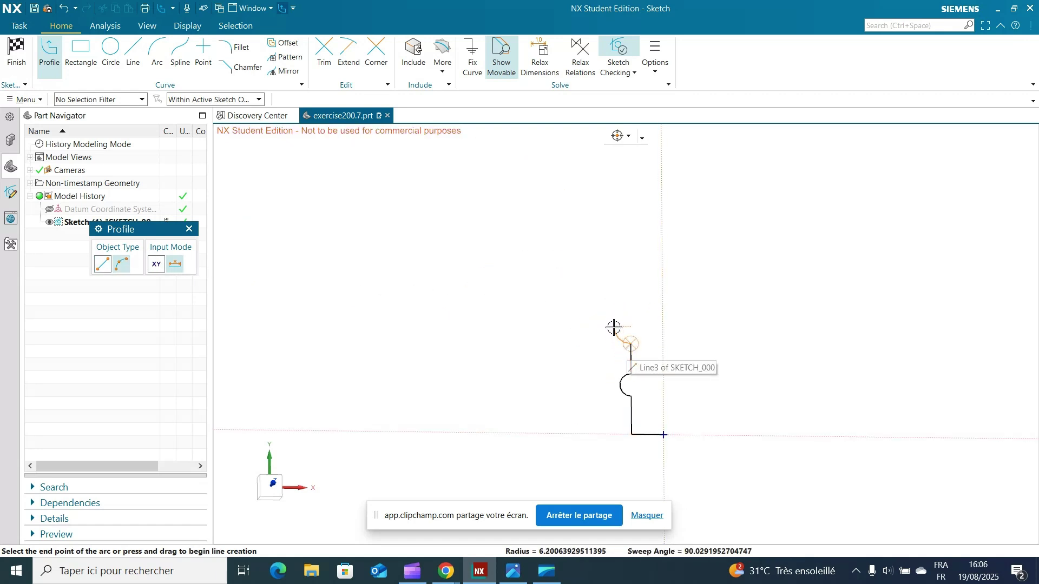
pyautogui.click(627, 278)
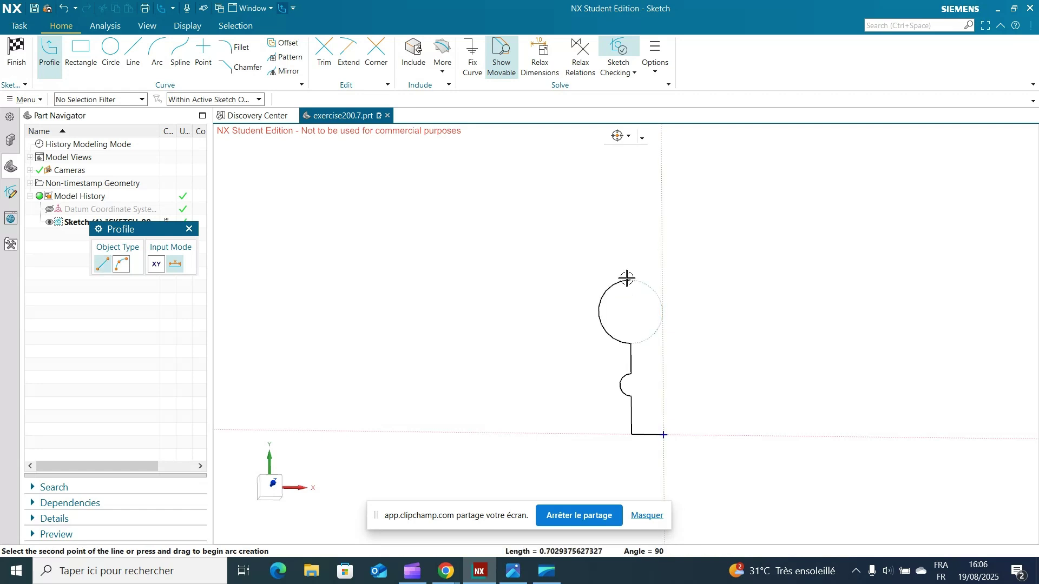
pyautogui.click(630, 243)
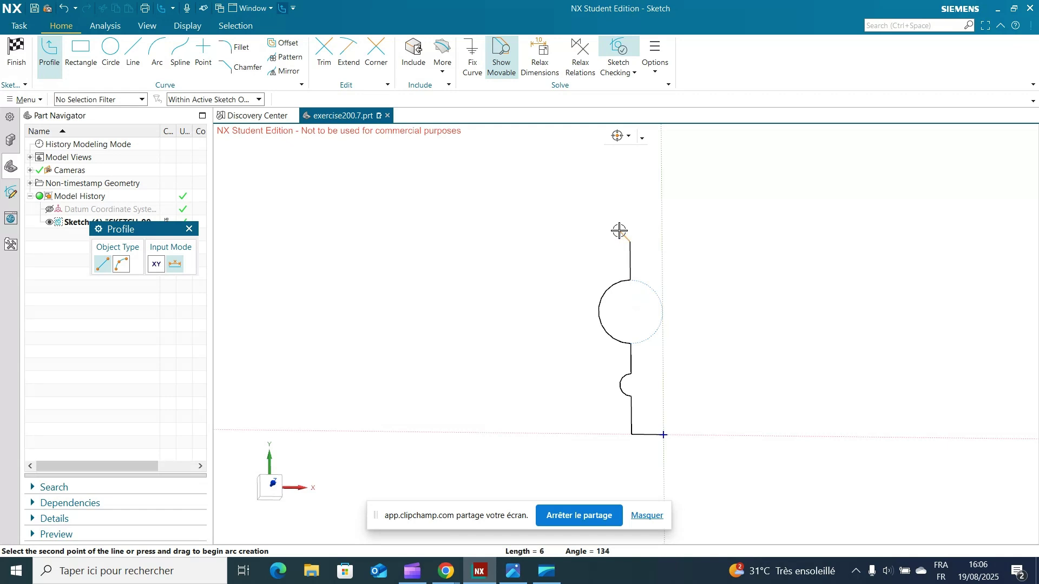
pyautogui.click(620, 193)
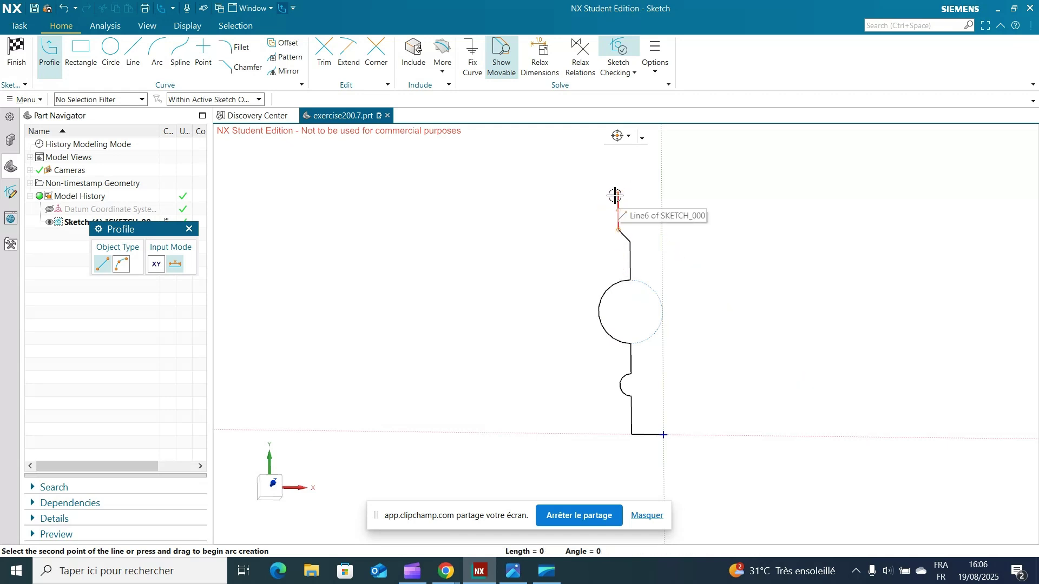
# Finish the profile with a concave arc curving out to the left, a horizontal top line to the vertical axis, and a closing line to the origin.
pyautogui.click(121, 264)
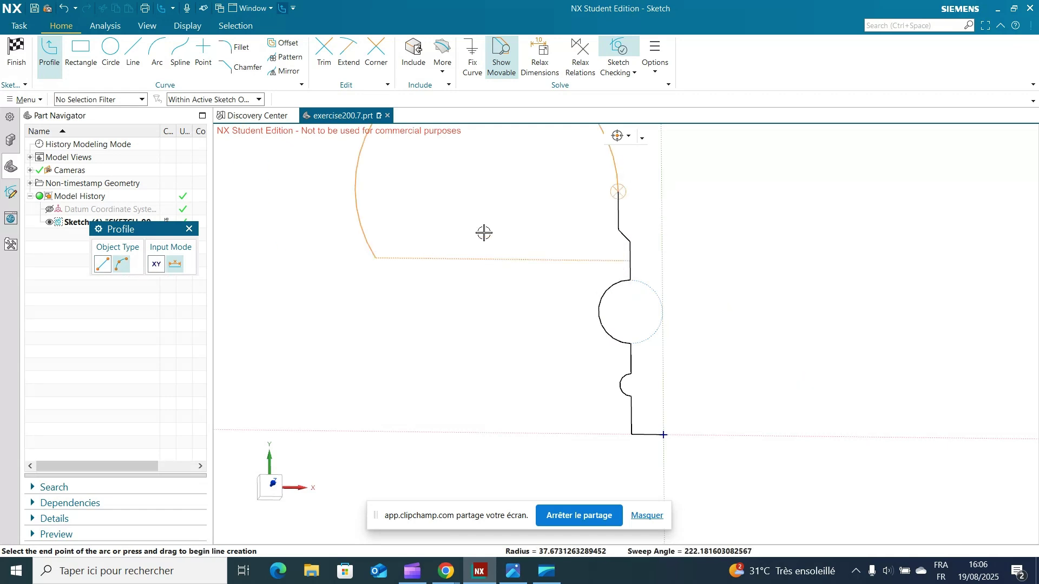
pyautogui.click(588, 162)
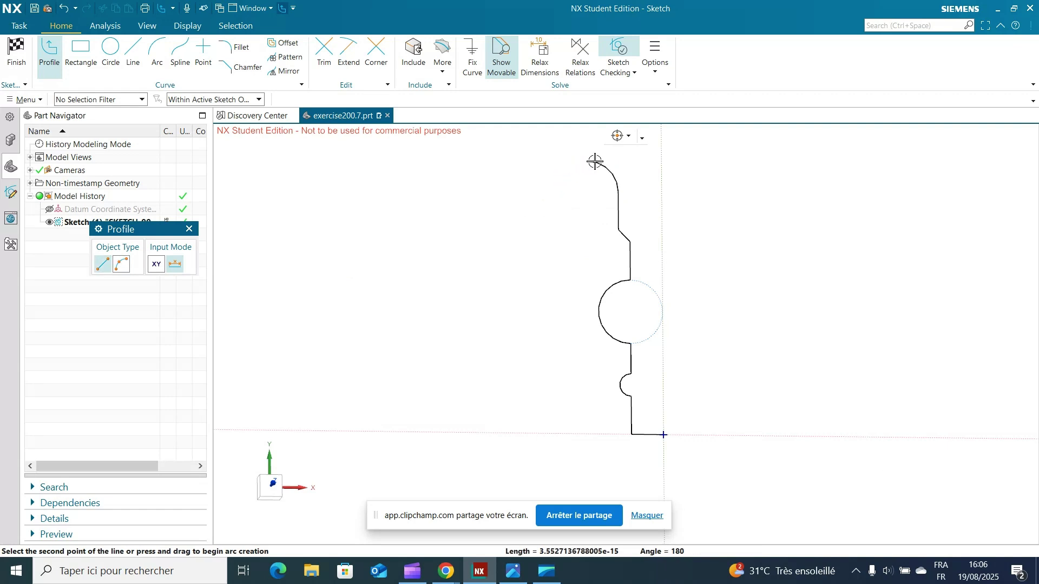
pyautogui.click(661, 161)
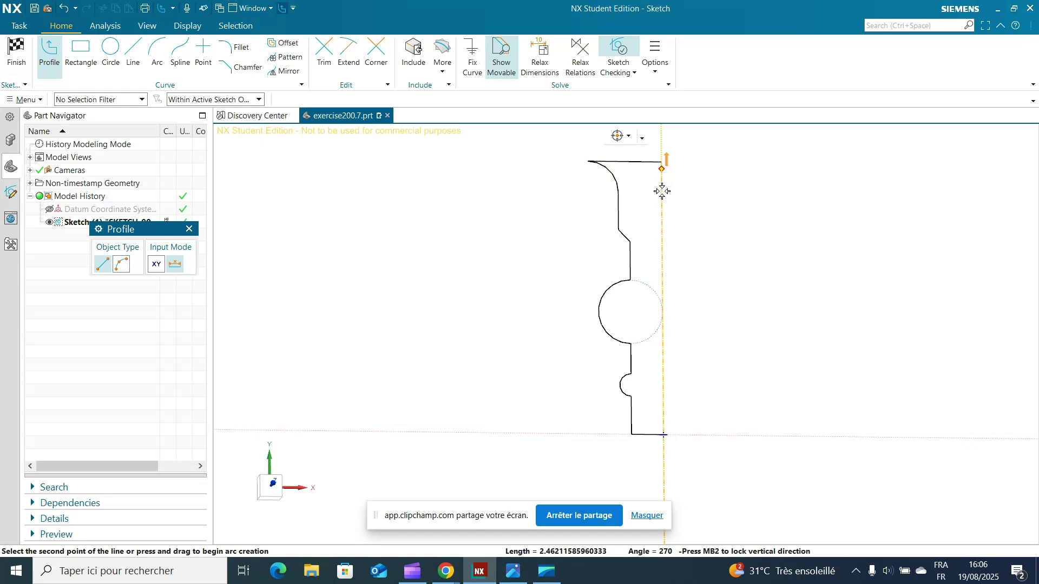
pyautogui.click(663, 435)
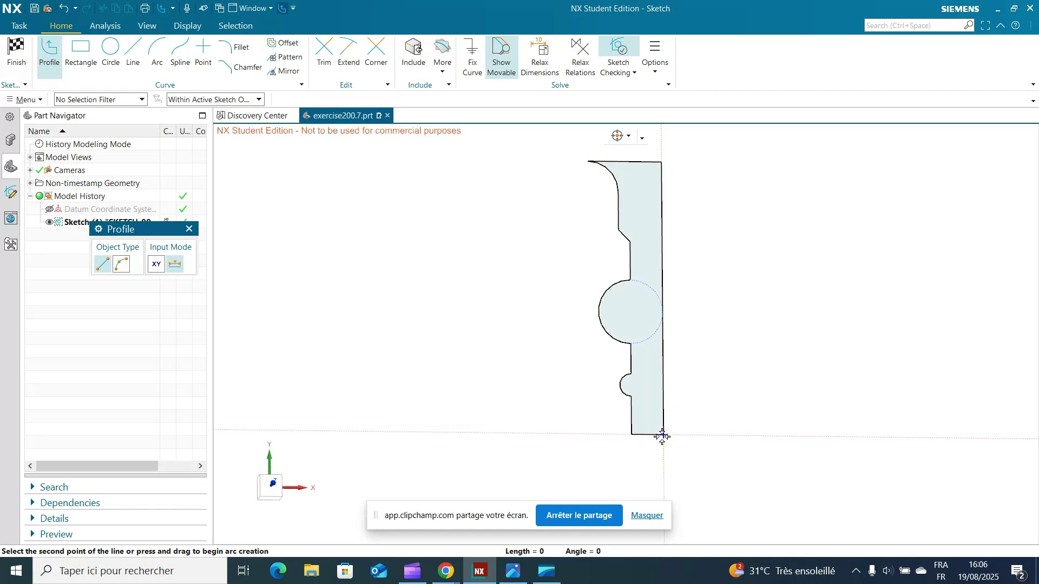
pyautogui.click(189, 229)
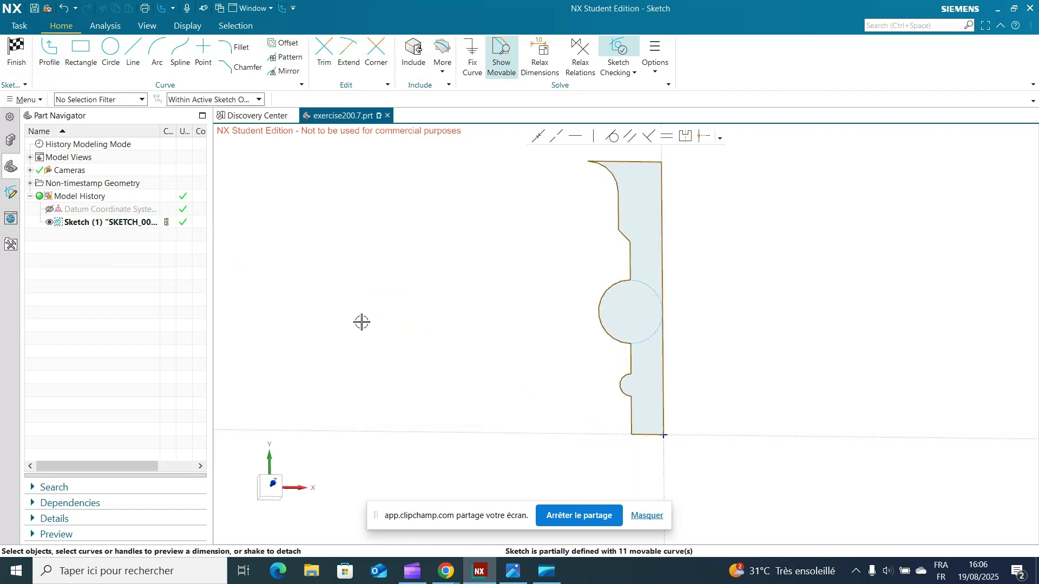
# Following the exercise200.7.2.PNG drawing, dimension the profile's bottom width between its two vertical sides as 8, scaling the entire sketch.
pyautogui.click(512, 580)
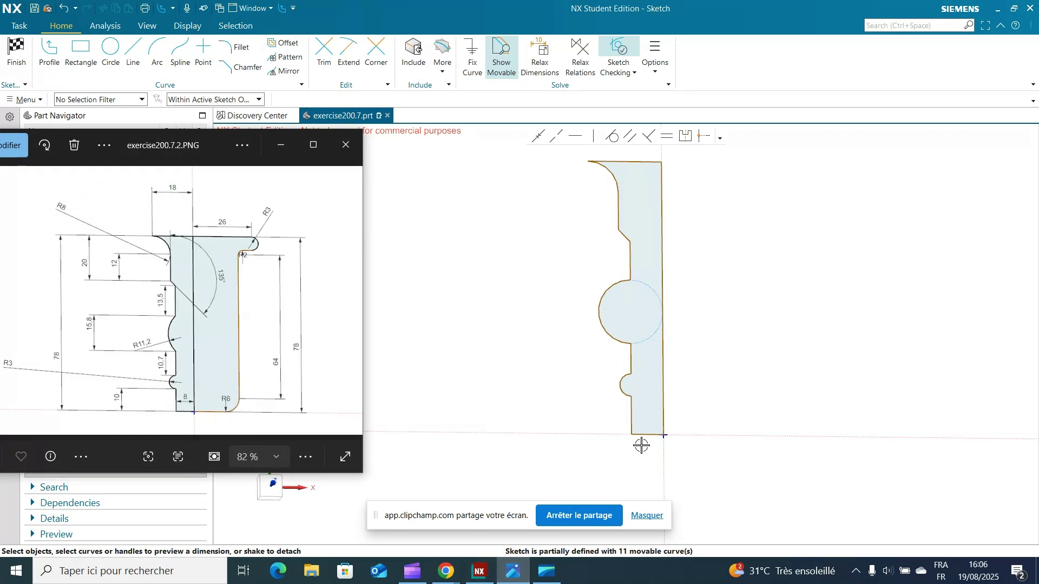
pyautogui.click(630, 414)
pyautogui.click(663, 414)
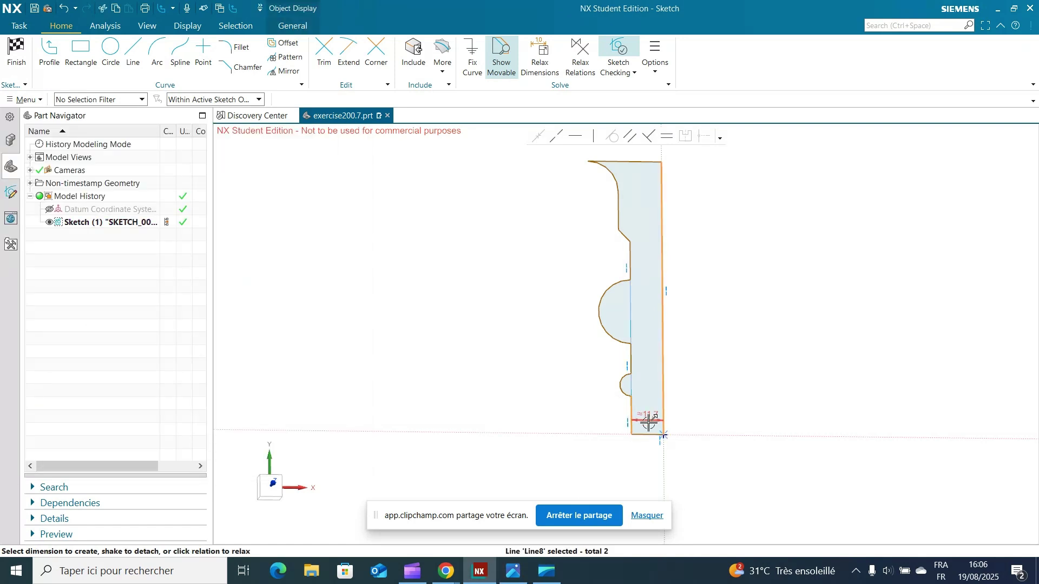
pyautogui.click(647, 472)
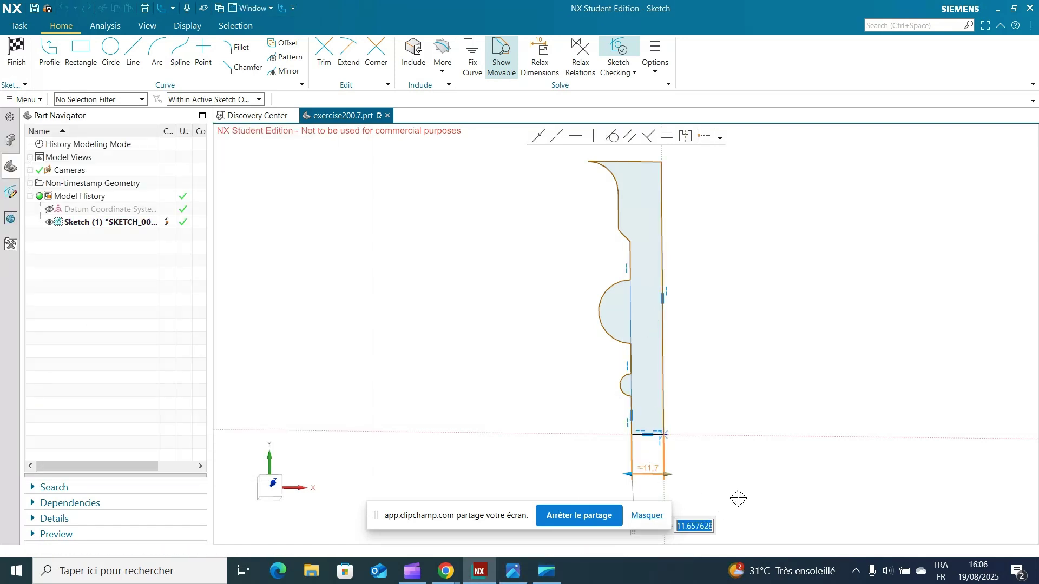
pyautogui.write('8')
pyautogui.press('Return')
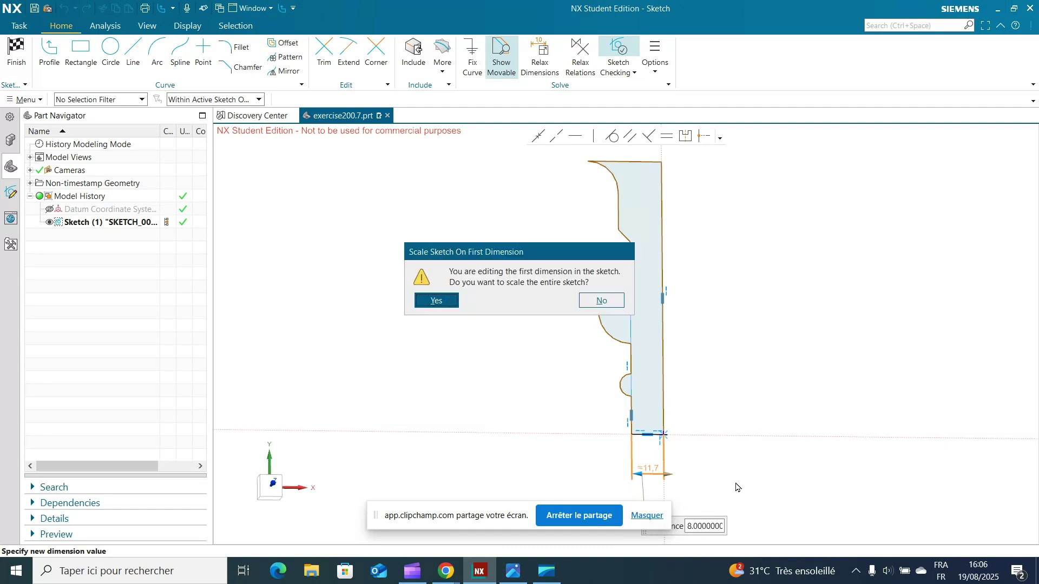
pyautogui.click(436, 300)
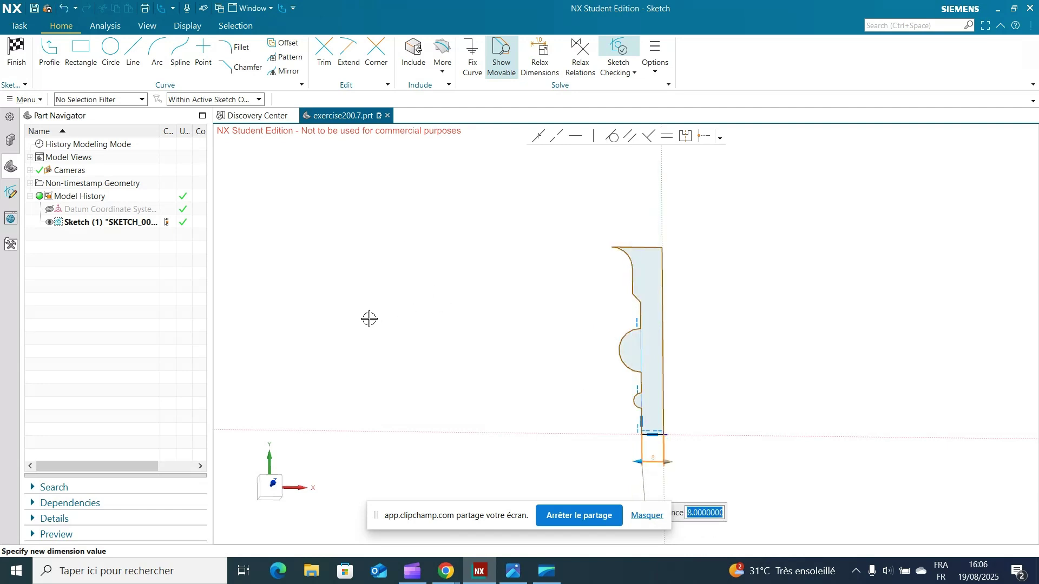
pyautogui.press('Escape')
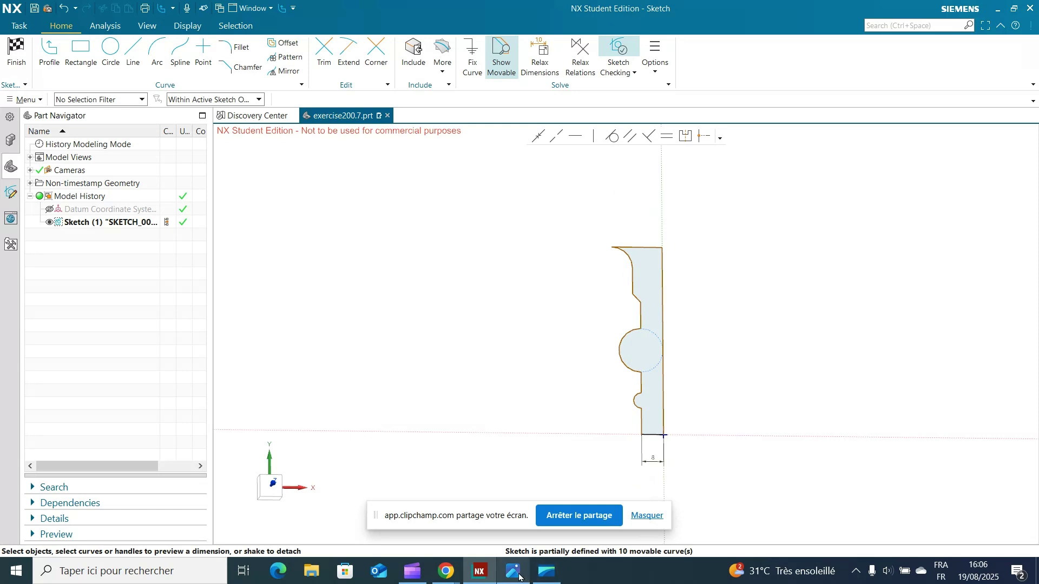
# Set the length of the profile's top horizontal edge to 18.
pyautogui.click(515, 573)
pyautogui.click(647, 247)
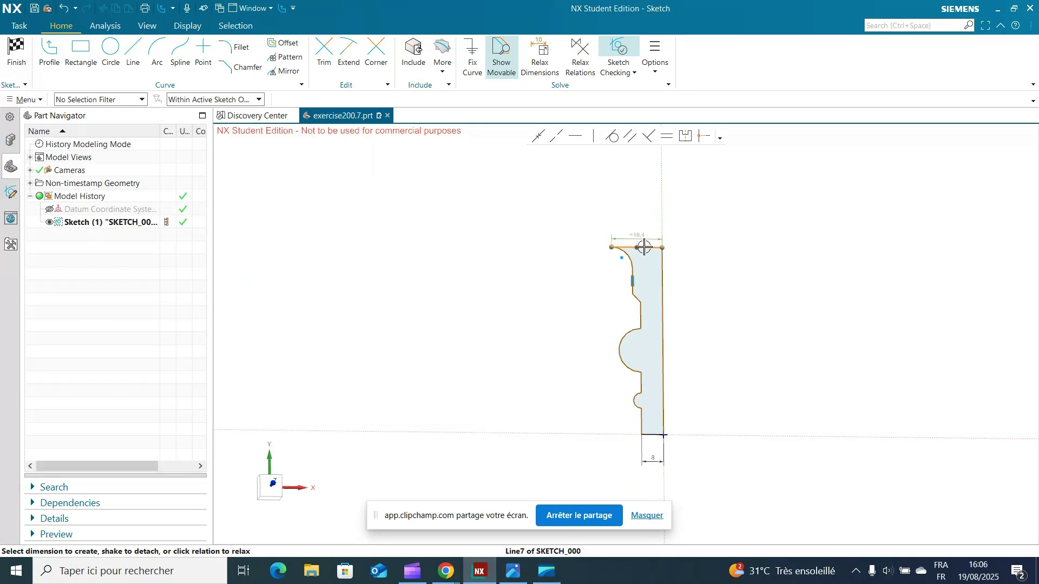
pyautogui.click(638, 238)
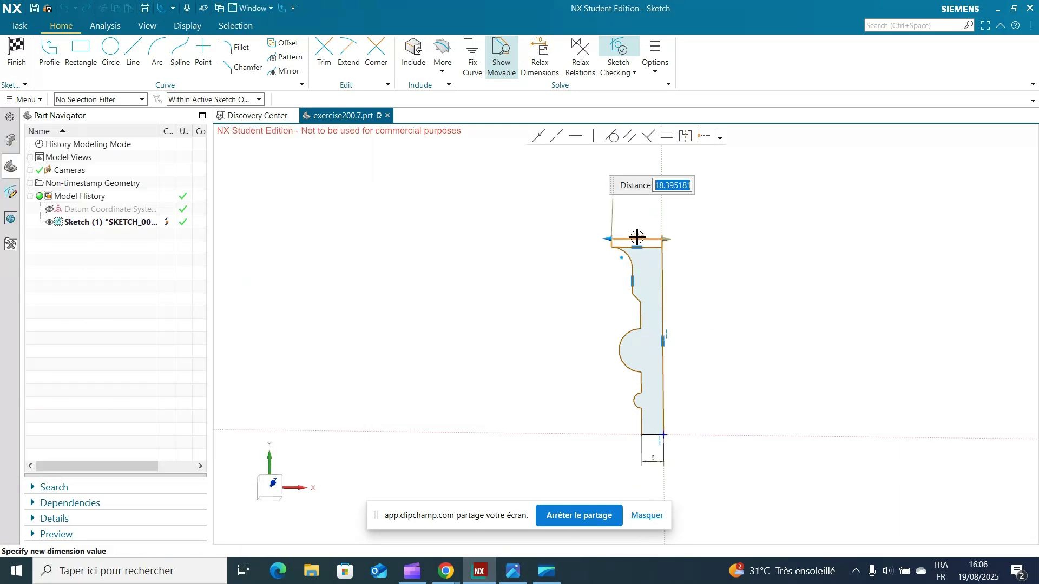
pyautogui.write('18')
pyautogui.press('Return')
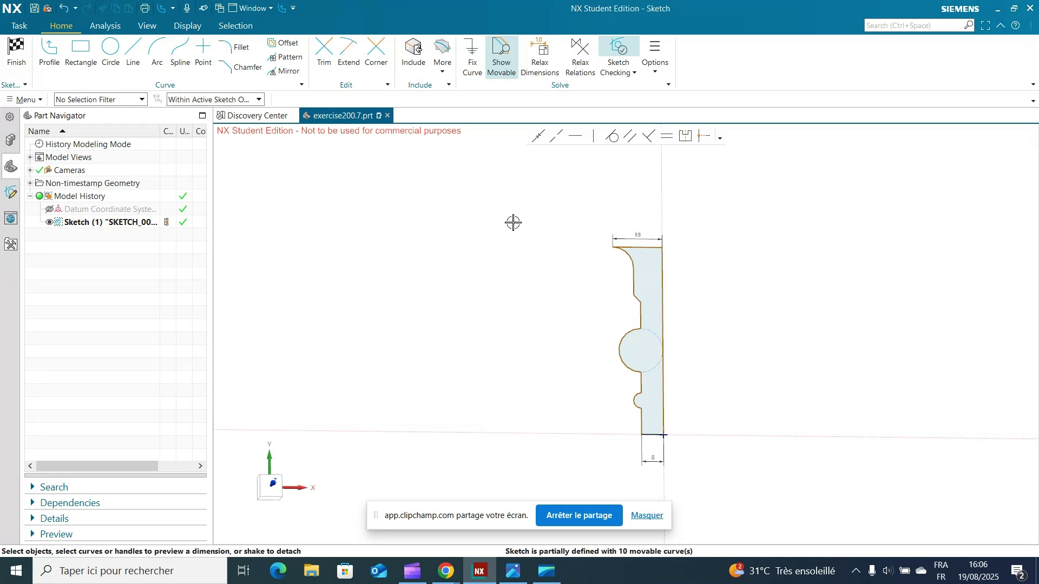
# Dimension the lowest left vertical line as 10 according to the reference drawing, placing the dimension outside the profile.
pyautogui.click(641, 423)
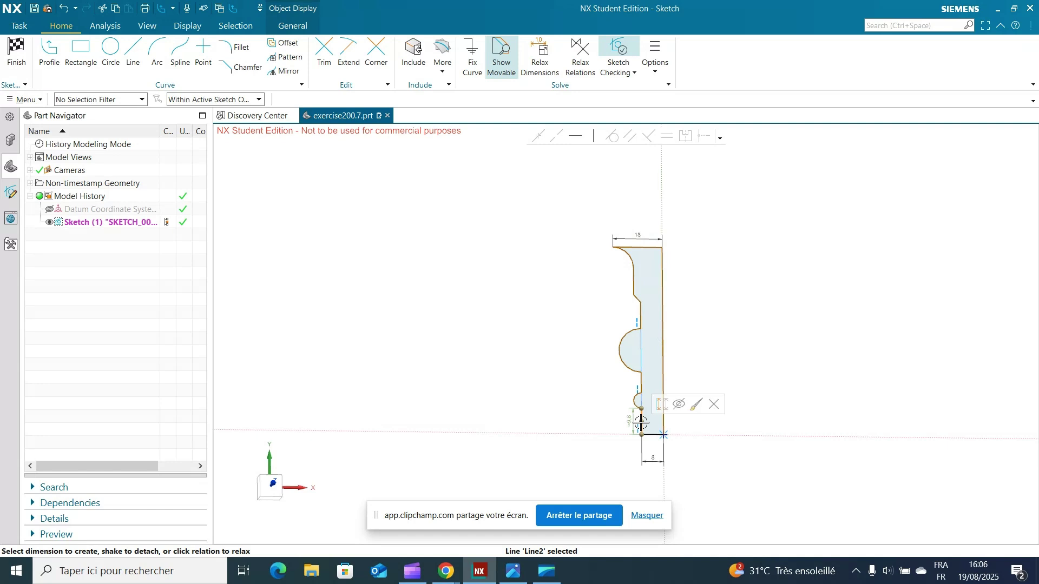
pyautogui.moveTo(634, 421)
pyautogui.mouseDown()
pyautogui.moveTo(566, 417)
pyautogui.moveTo(590, 429)
pyautogui.moveTo(589, 415)
pyautogui.moveTo(582, 424)
pyautogui.mouseUp()
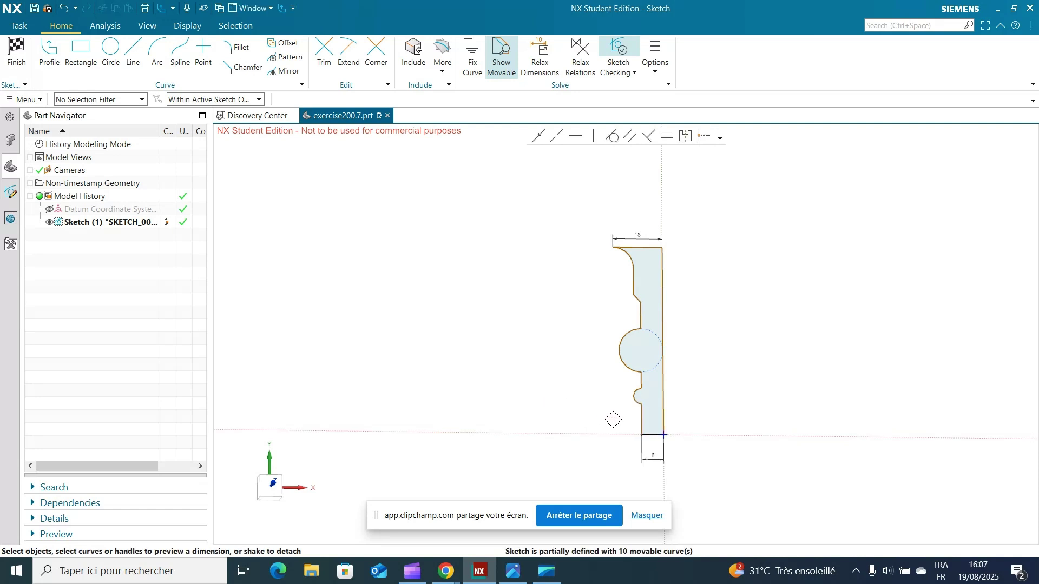
pyautogui.click(640, 420)
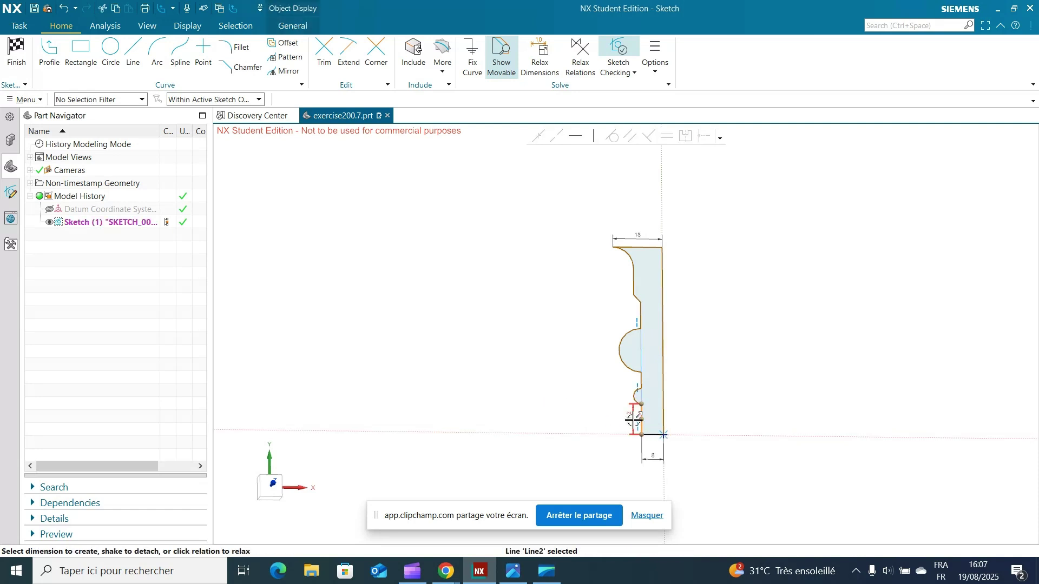
pyautogui.moveTo(632, 420); pyautogui.dragTo(555, 421)
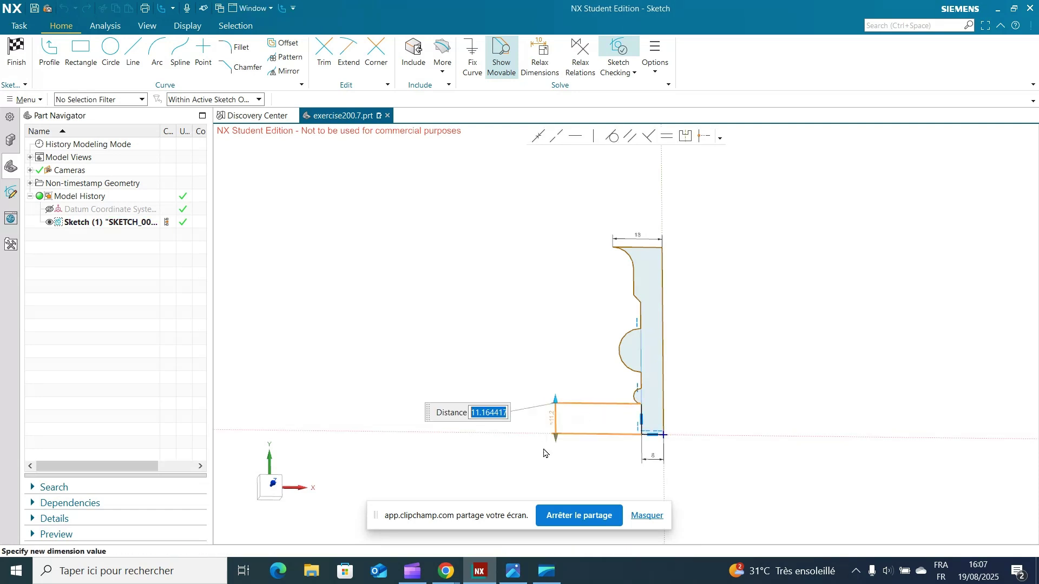
pyautogui.click(515, 576)
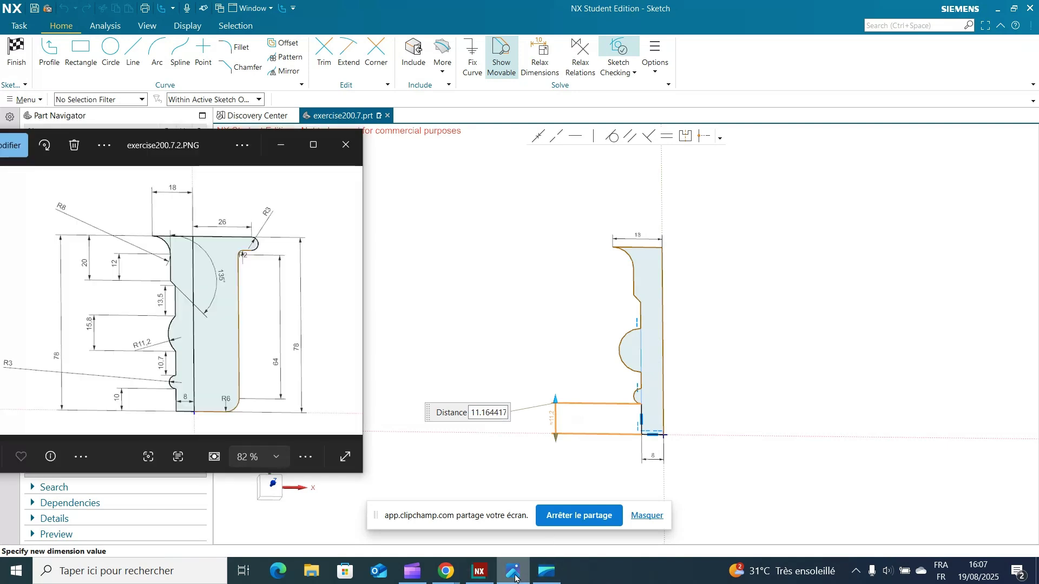
pyautogui.click(514, 576)
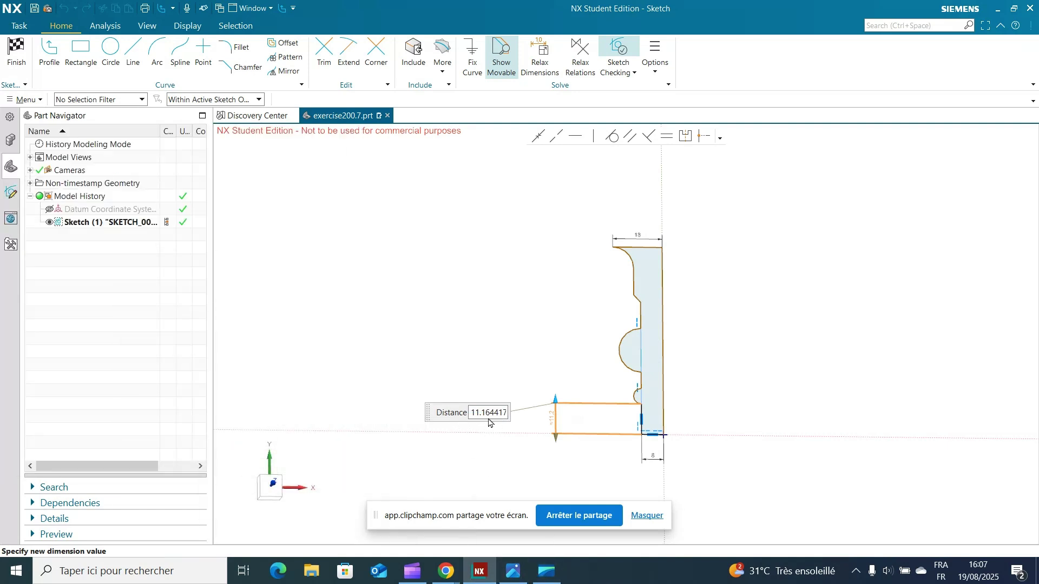
pyautogui.write('10')
pyautogui.press('Return')
pyautogui.click(473, 352)
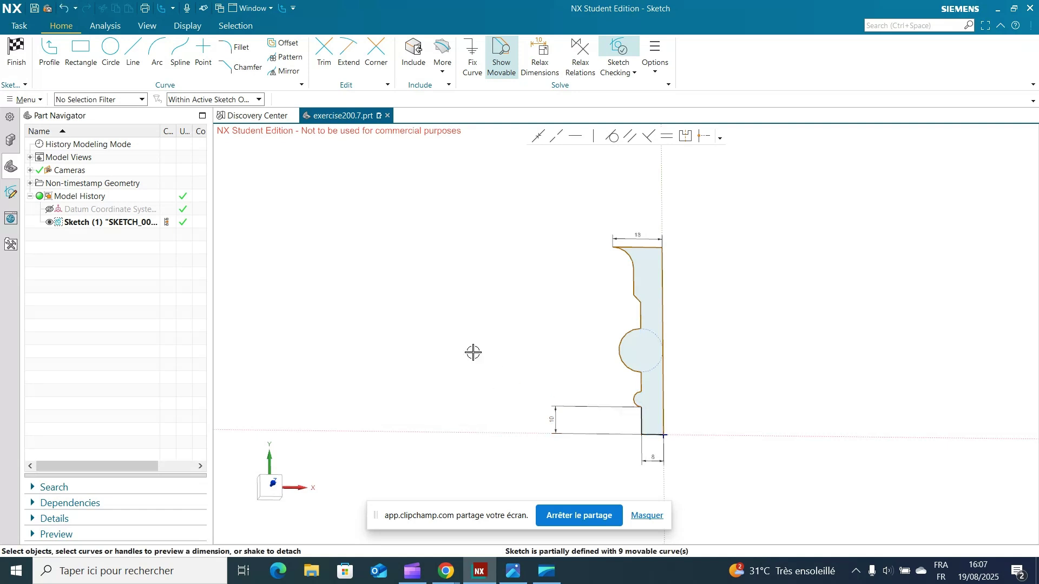
# Dimension the small lower arc with a radius of 3, placing the dimension to the left of the profile.
pyautogui.click(631, 395)
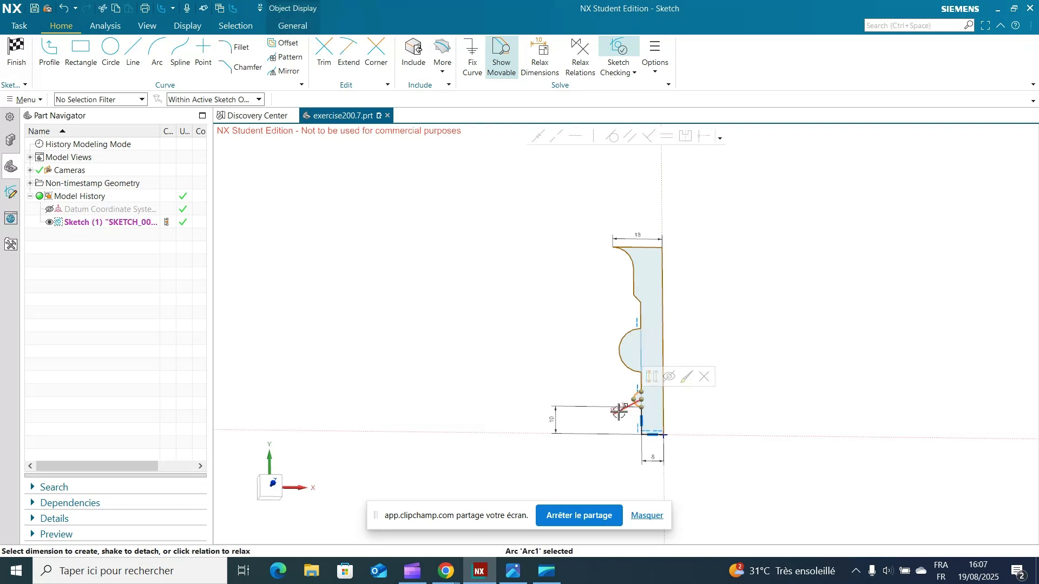
pyautogui.moveTo(619, 411); pyautogui.dragTo(465, 387)
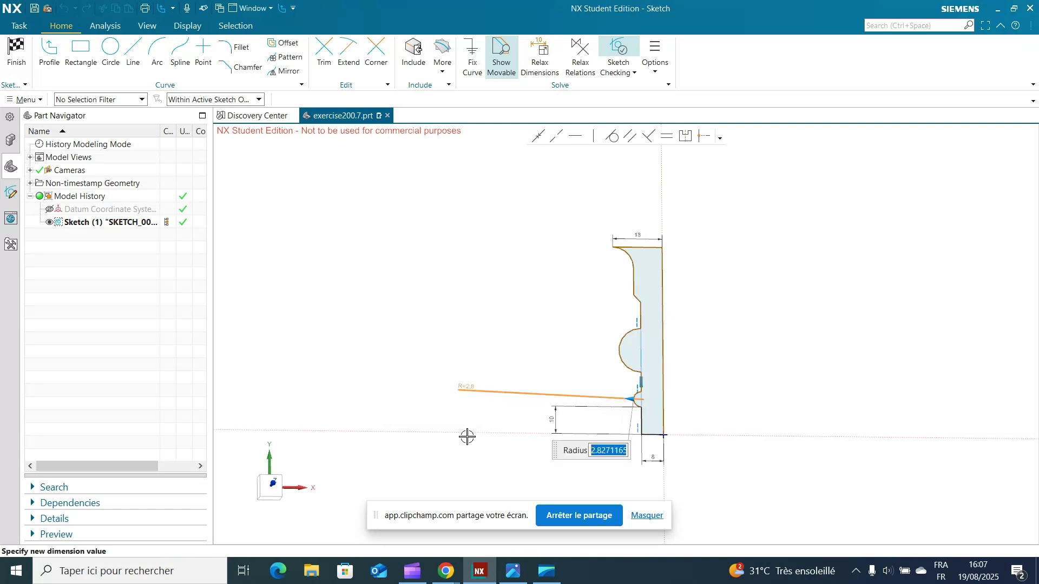
pyautogui.write('3')
pyautogui.press('Return')
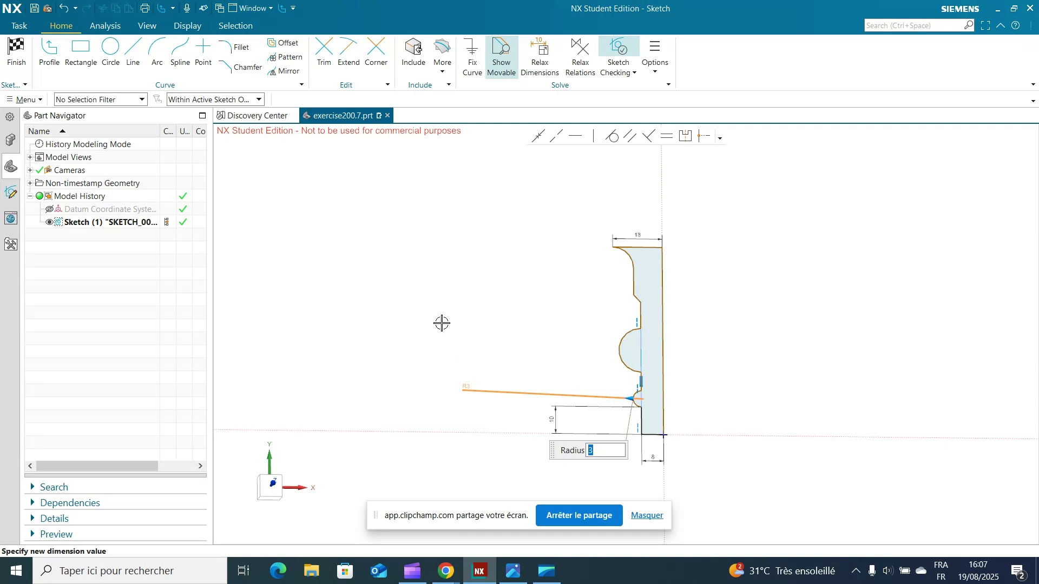
# Dimension the vertical line between the small lower arc and the larger arc as 10.7, following exercise200.7.2.PNG, placing it outside the profile.
pyautogui.click(644, 383)
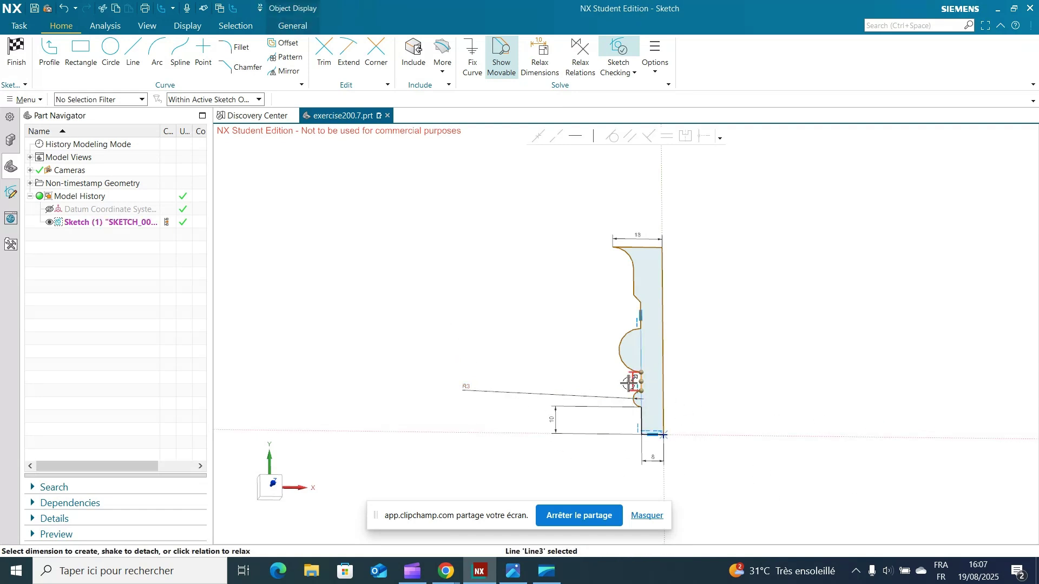
pyautogui.moveTo(623, 382); pyautogui.dragTo(553, 381)
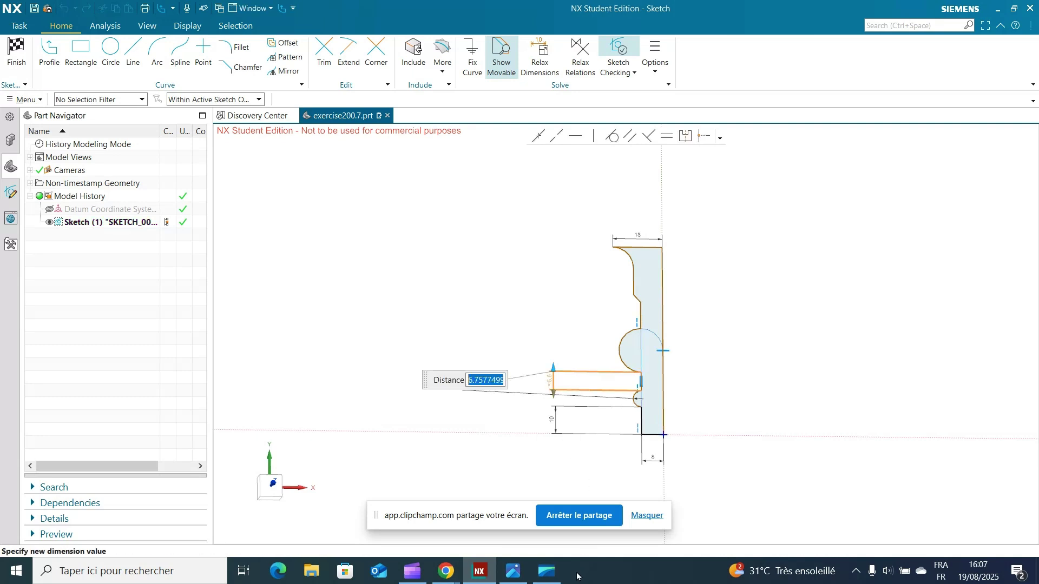
pyautogui.click(511, 579)
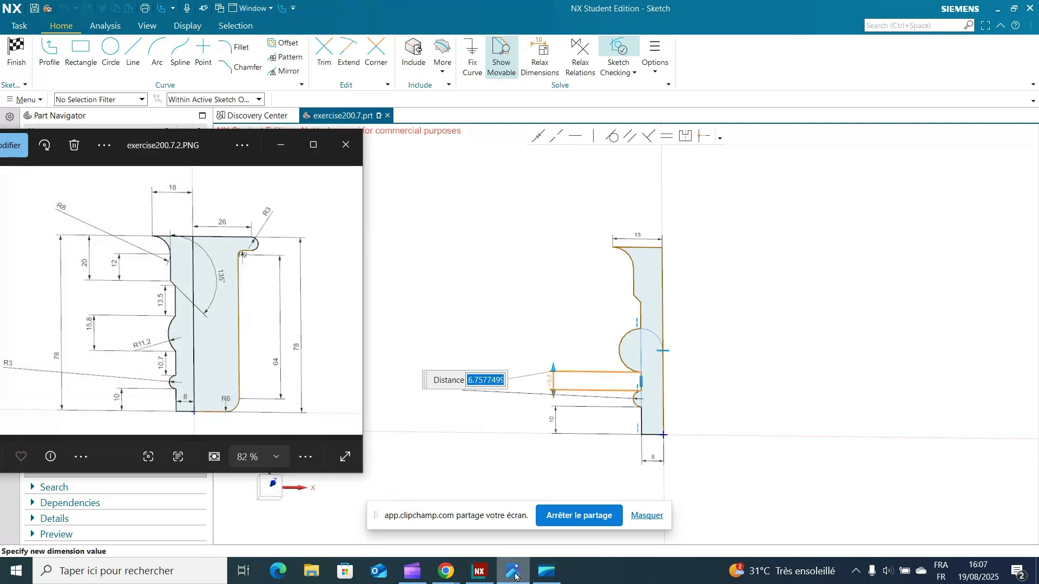
pyautogui.click(514, 575)
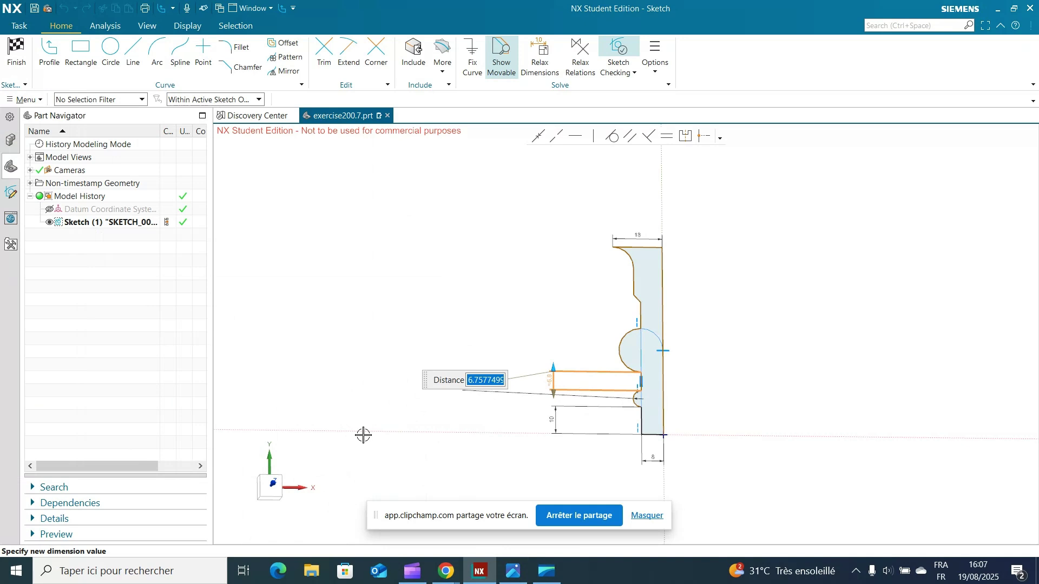
pyautogui.press('Escape')
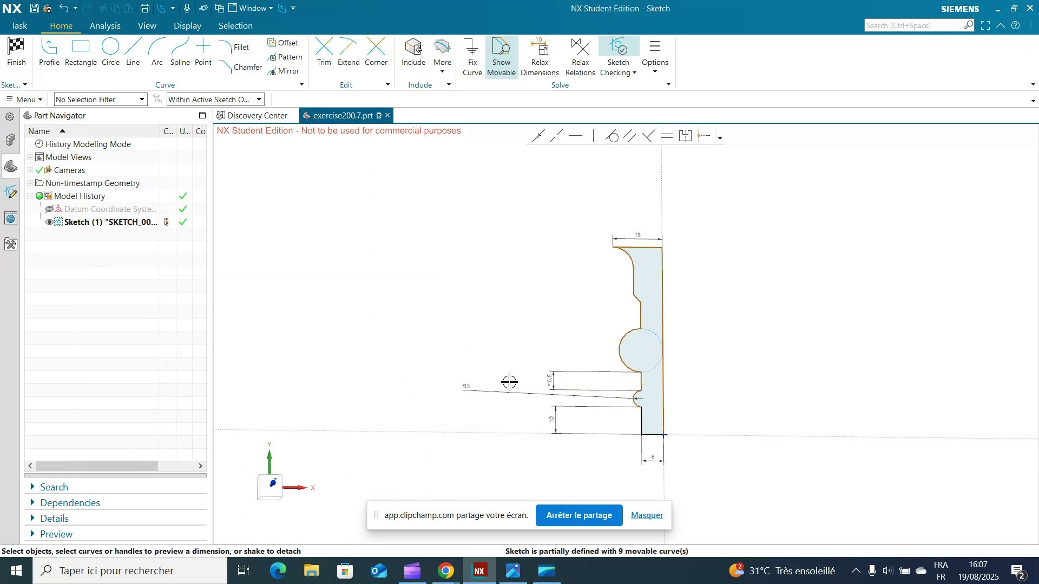
pyautogui.click(556, 380)
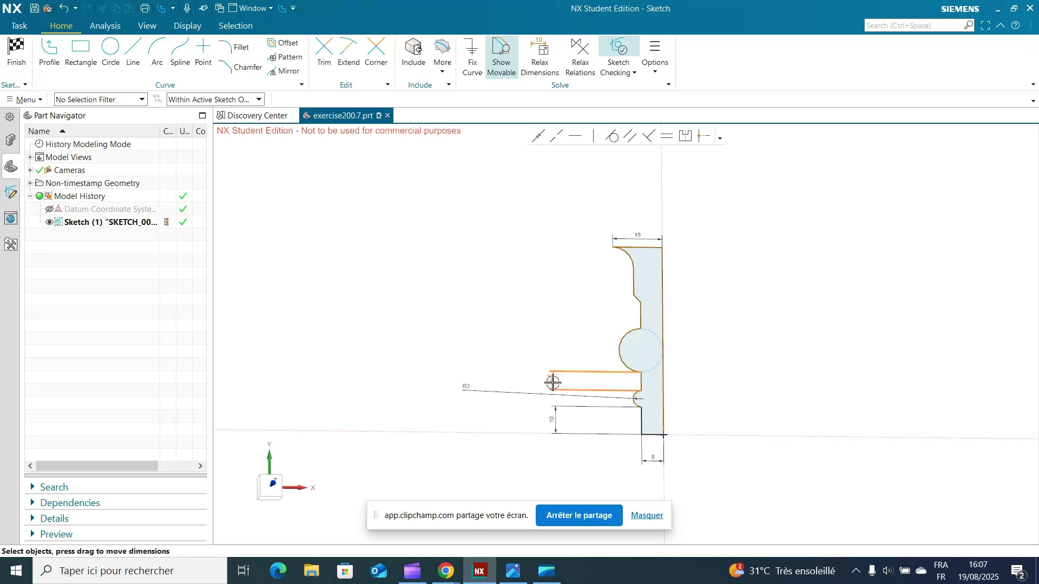
pyautogui.doubleClick(553, 380)
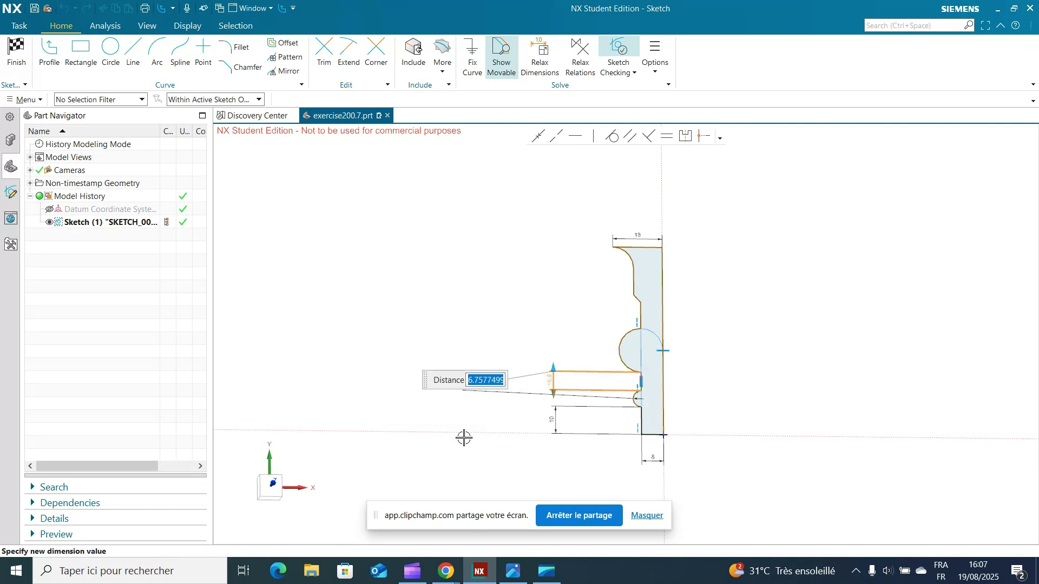
pyautogui.write('10.7')
pyautogui.press('Return')
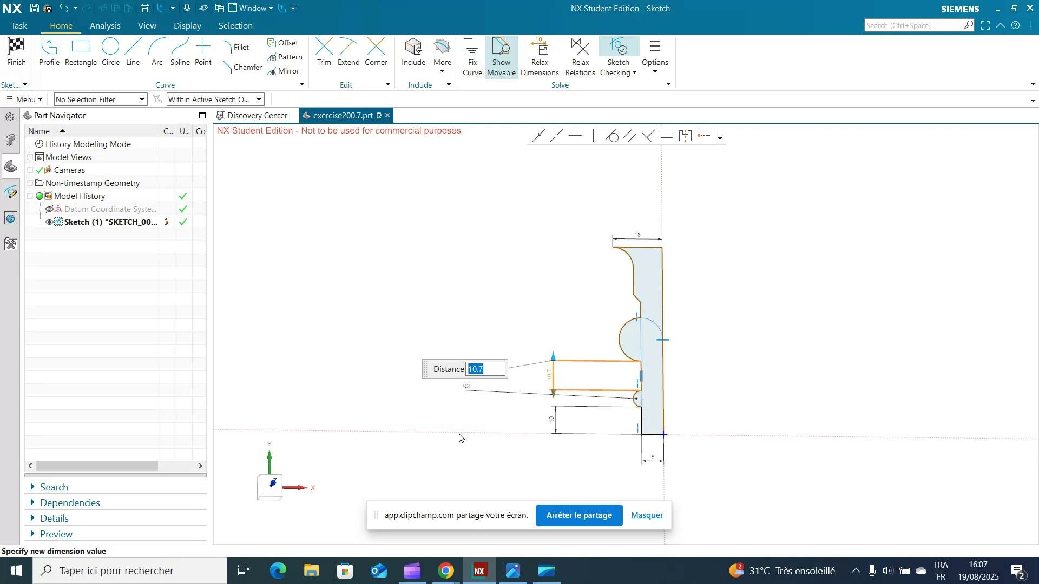
pyautogui.click(318, 311)
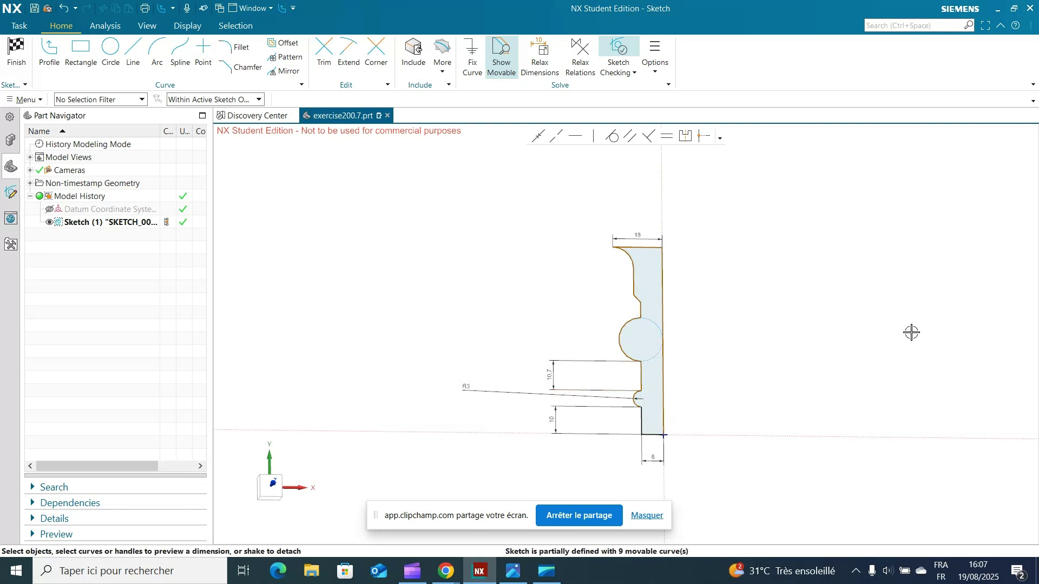
# Check the reference drawing and add a radius dimension to the larger middle arc, placing it to the left of the profile.
pyautogui.click(514, 575)
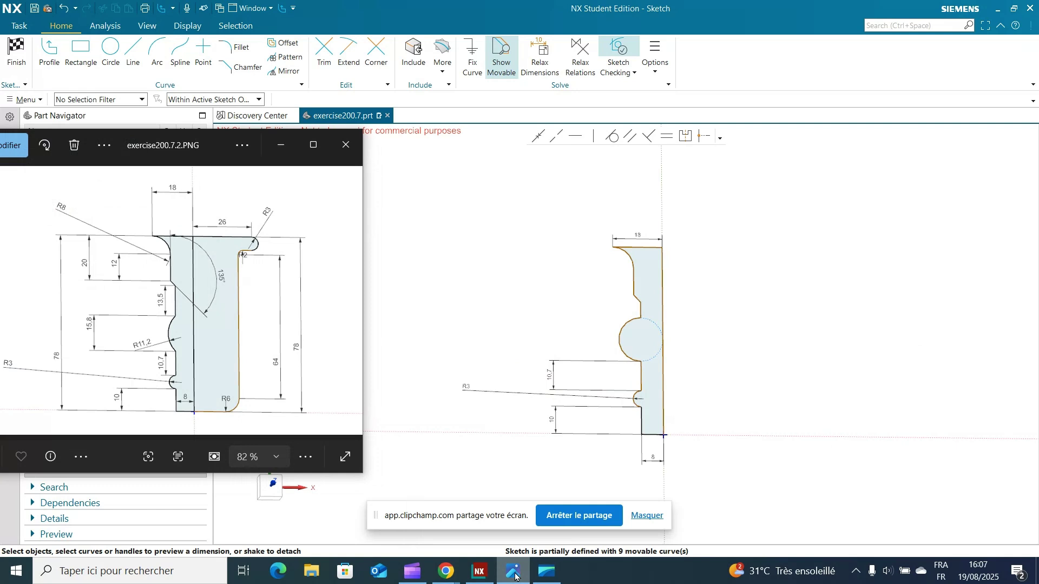
pyautogui.click(514, 574)
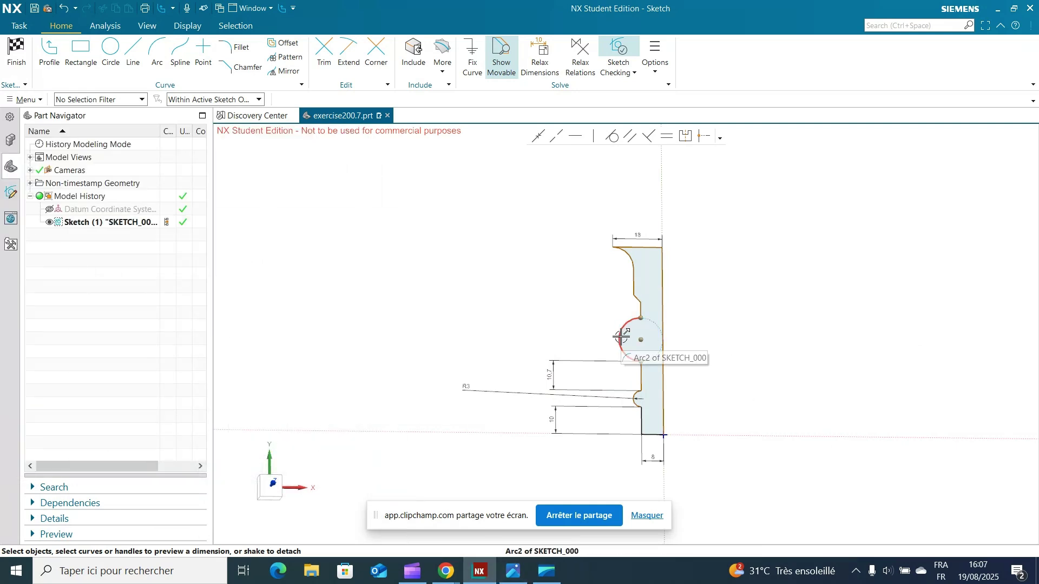
pyautogui.moveTo(619, 337)
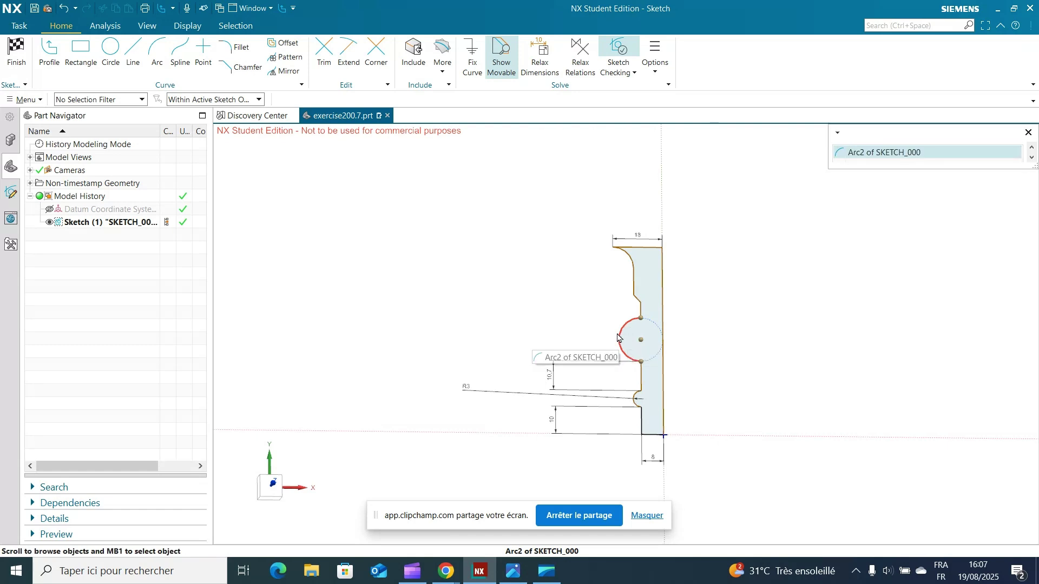
pyautogui.click(621, 337)
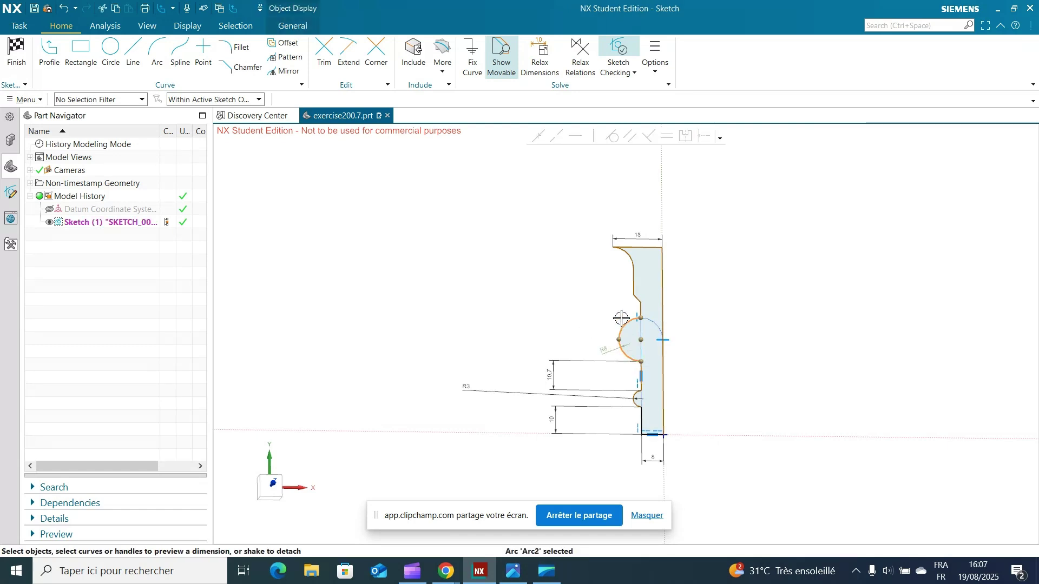
pyautogui.moveTo(609, 350); pyautogui.dragTo(507, 320)
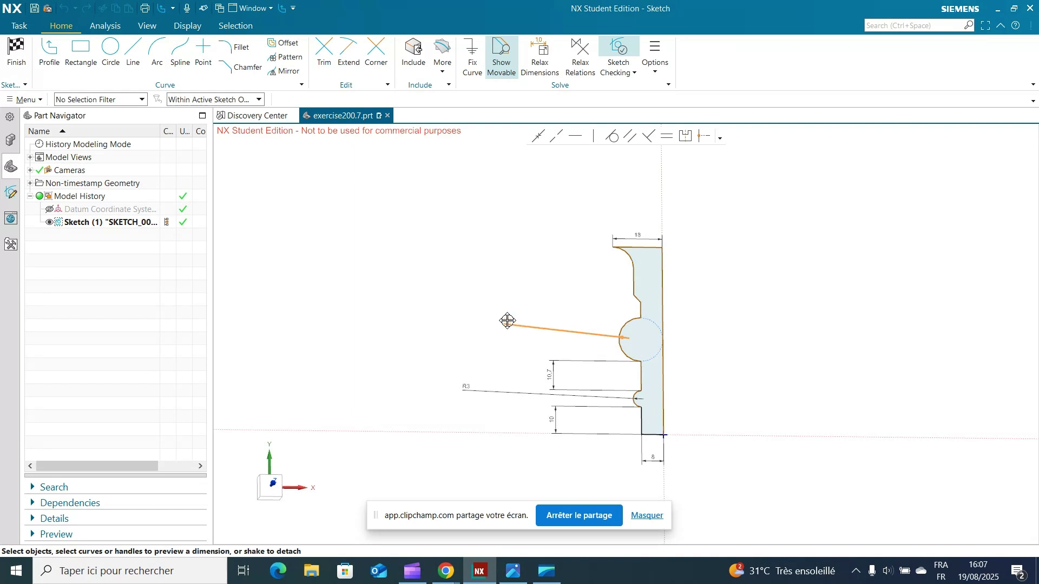
pyautogui.click(513, 574)
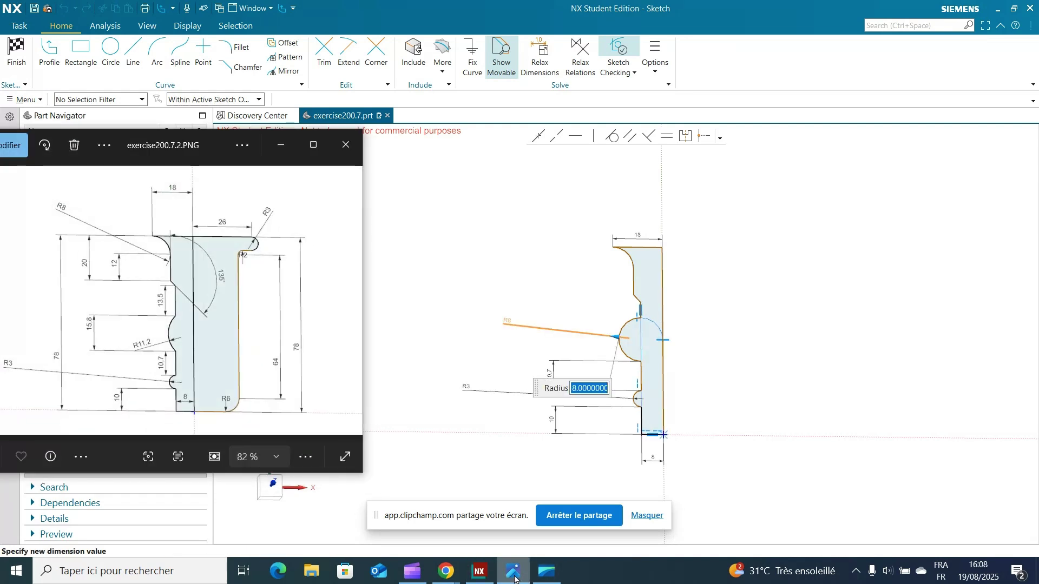
pyautogui.click(513, 574)
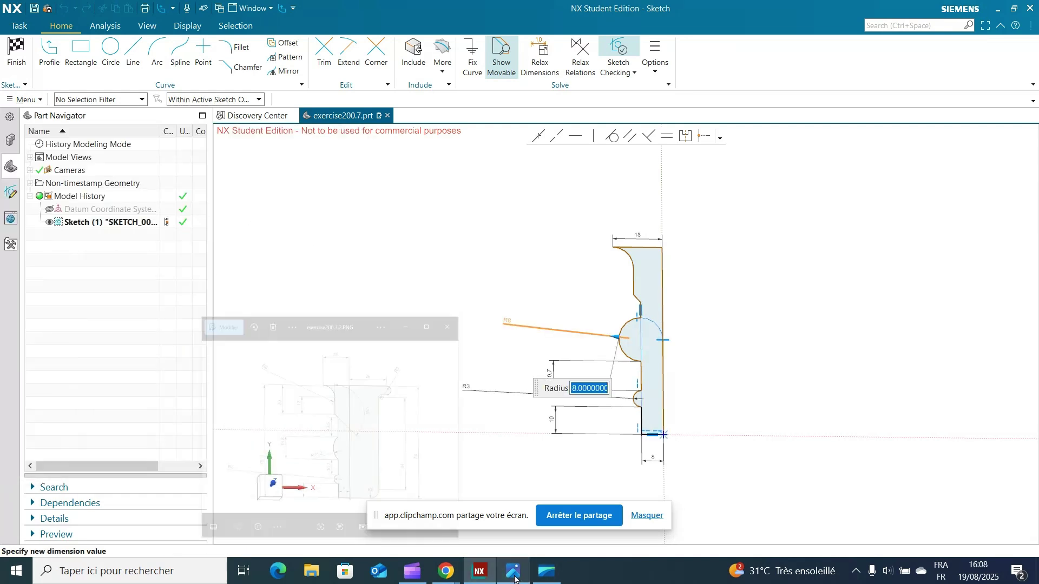
pyautogui.press('Return')
pyautogui.click(516, 322)
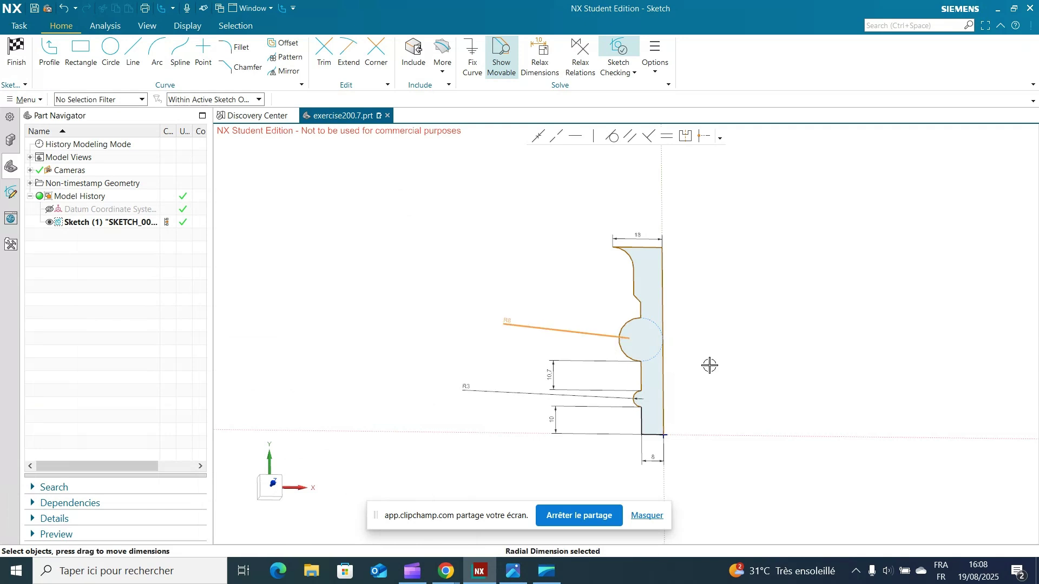
pyautogui.click(811, 330)
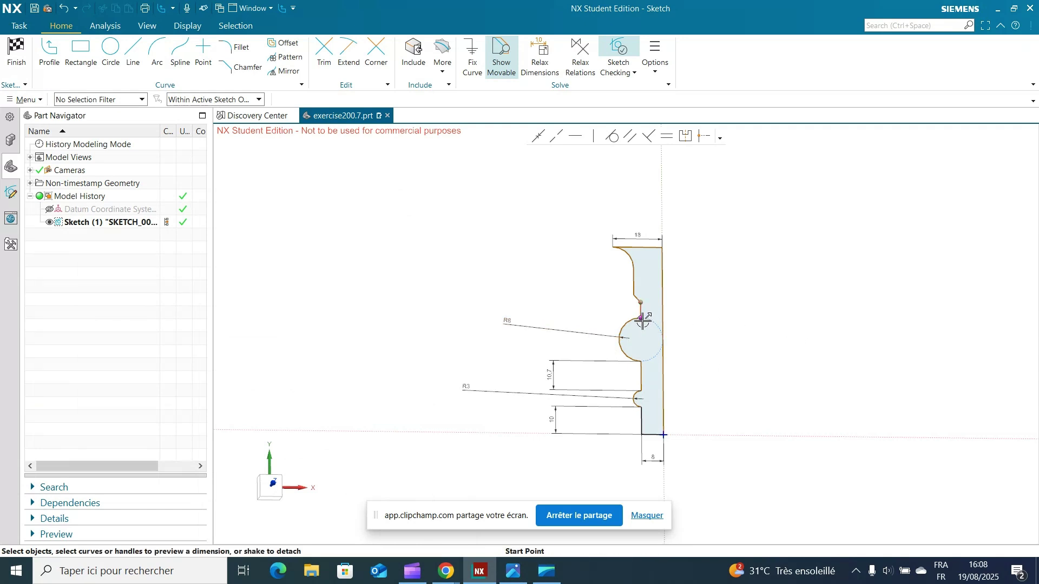
# Dimension the vertical distance between the larger arc's two endpoints as 15.8 according to the reference drawing, in line with the 10.7 dimension.
pyautogui.click(640, 320)
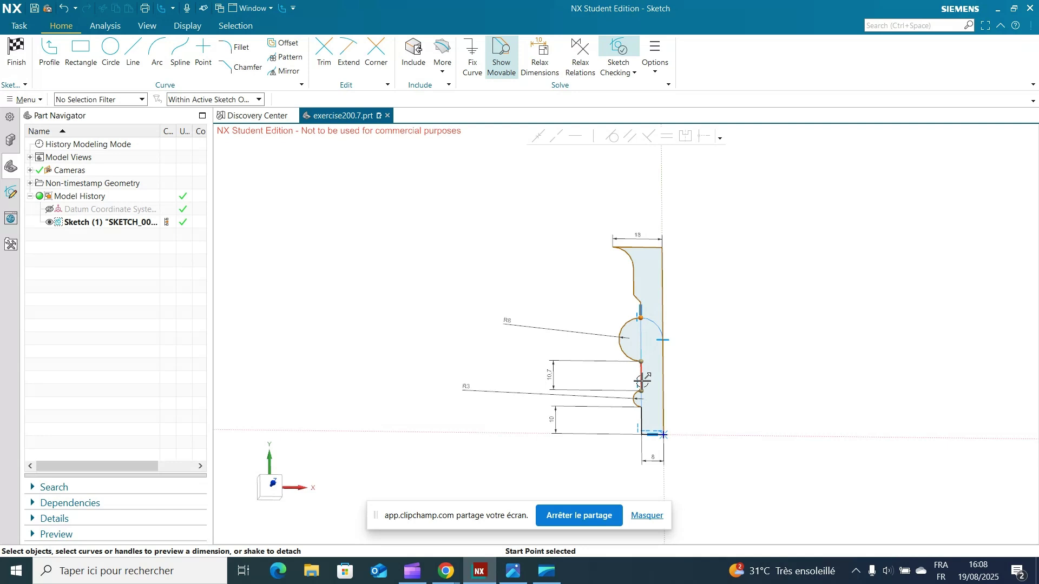
pyautogui.click(640, 362)
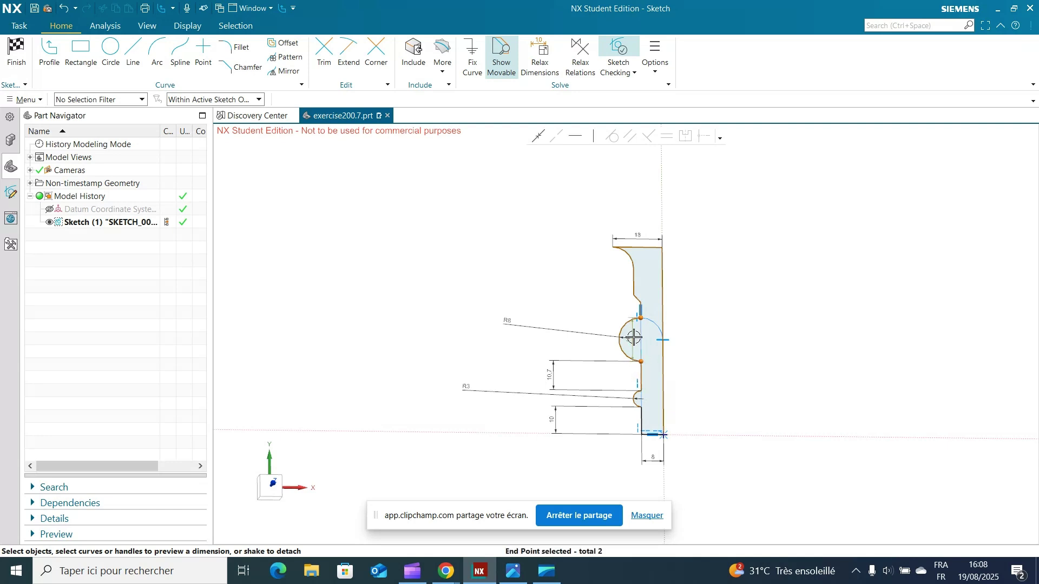
pyautogui.click(554, 342)
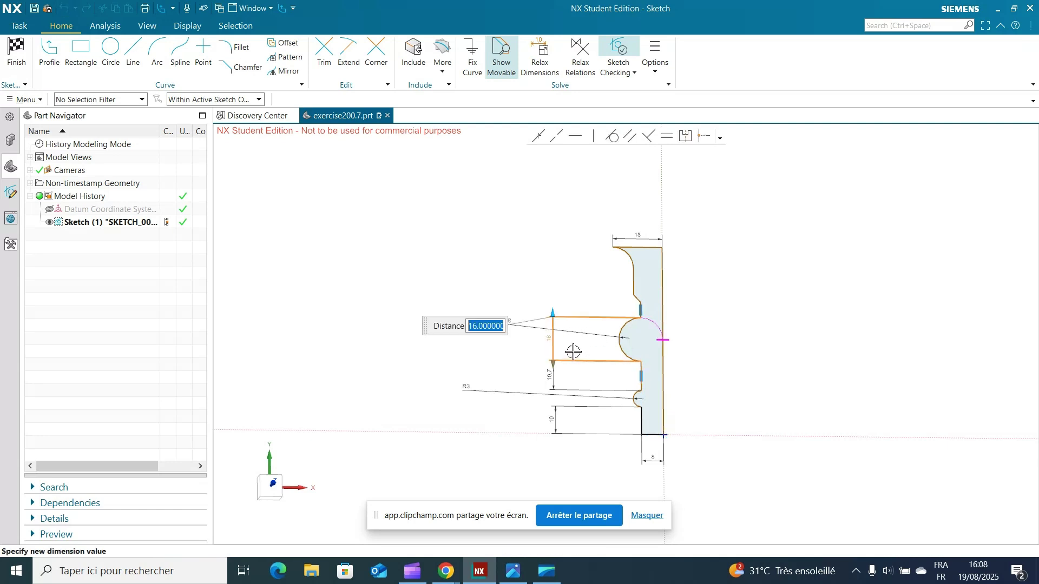
pyautogui.click(514, 573)
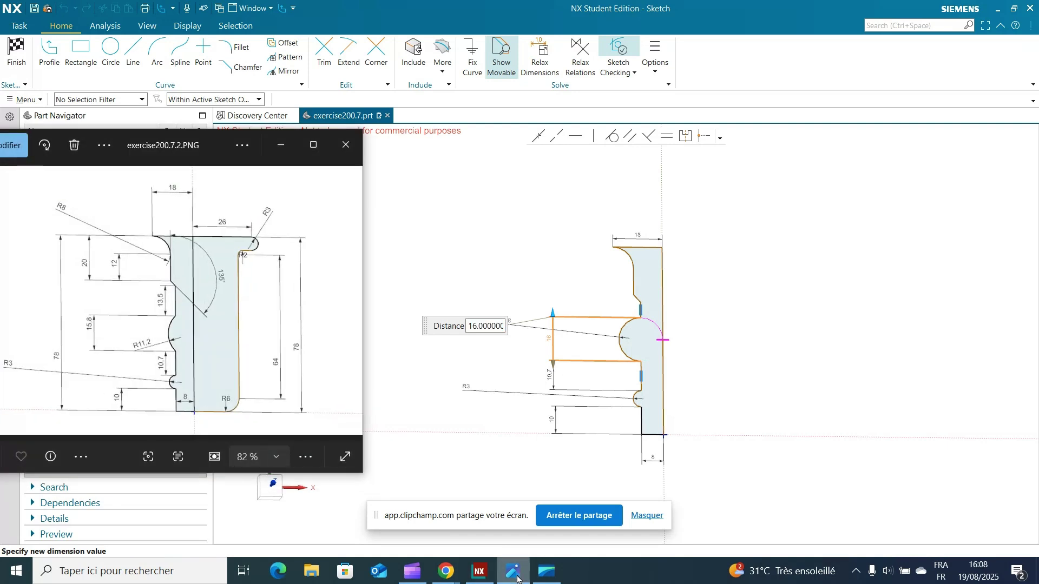
pyautogui.click(514, 573)
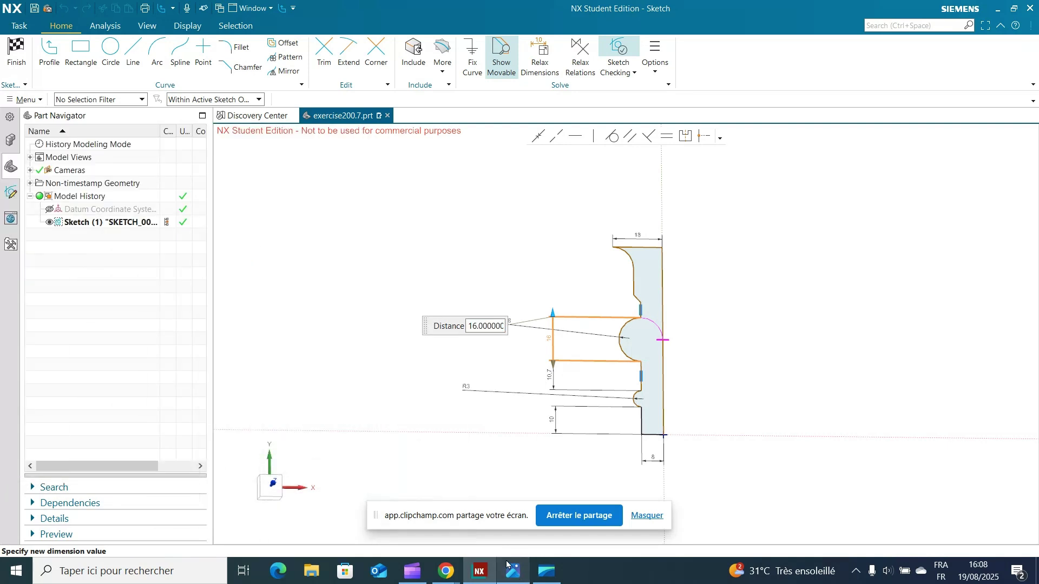
pyautogui.click(378, 389)
pyautogui.click(554, 348)
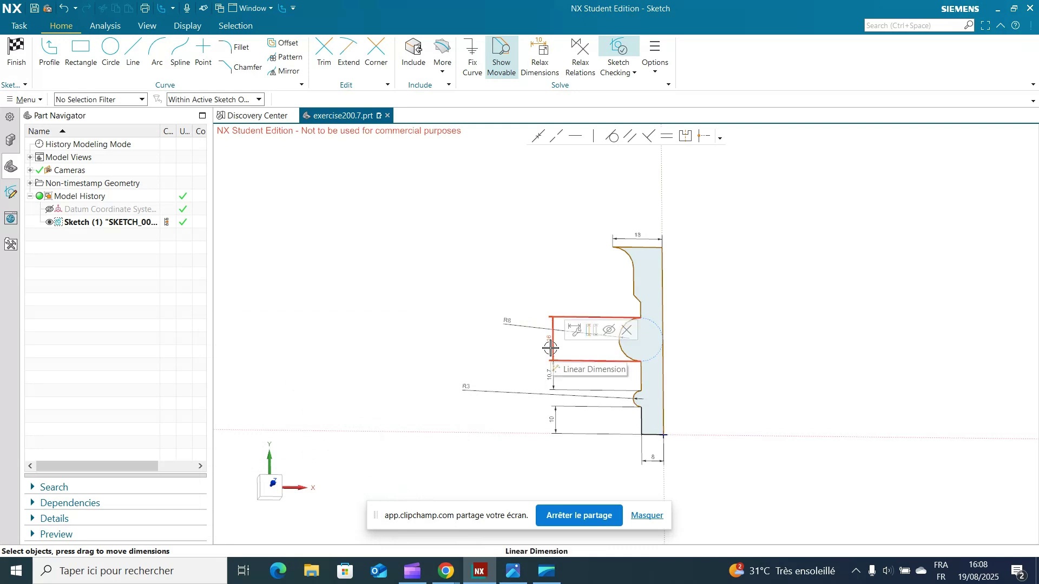
pyautogui.doubleClick(551, 349)
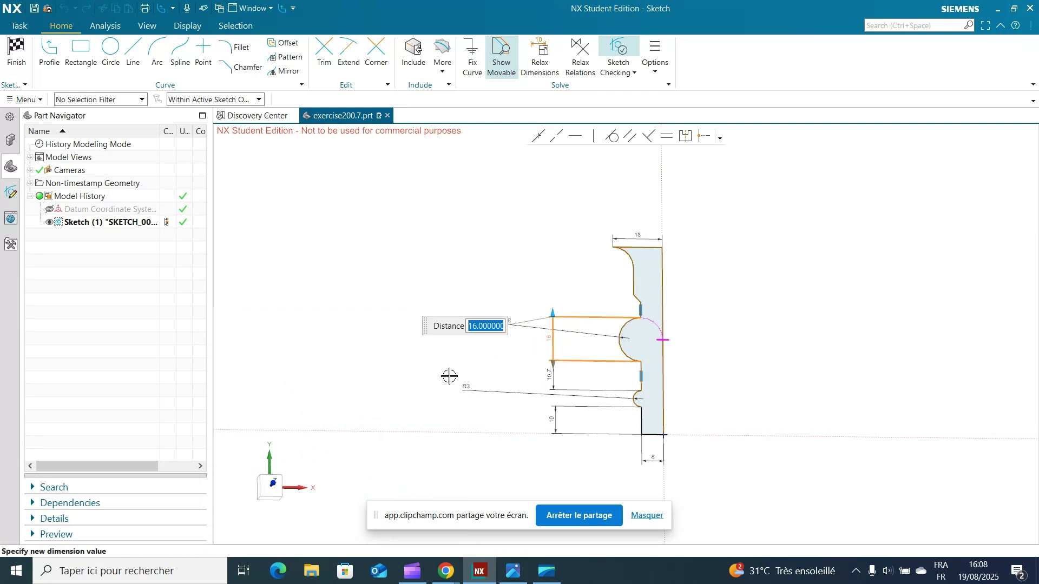
pyautogui.write('18')
pyautogui.press('Return')
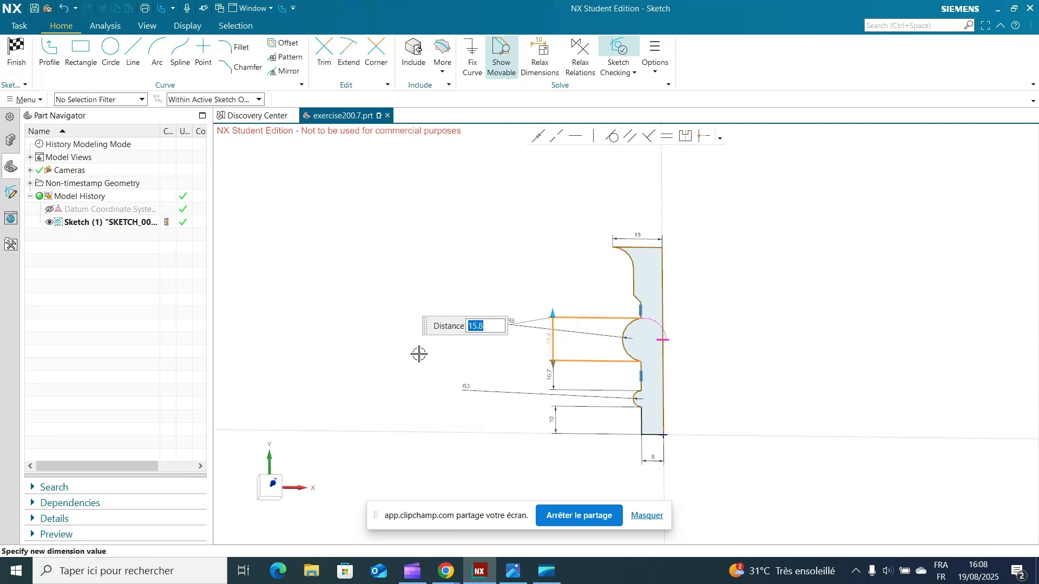
pyautogui.click(406, 369)
# Set the larger middle arc's radius to 11.2 and check it against the reference drawing.
pyautogui.click(525, 326)
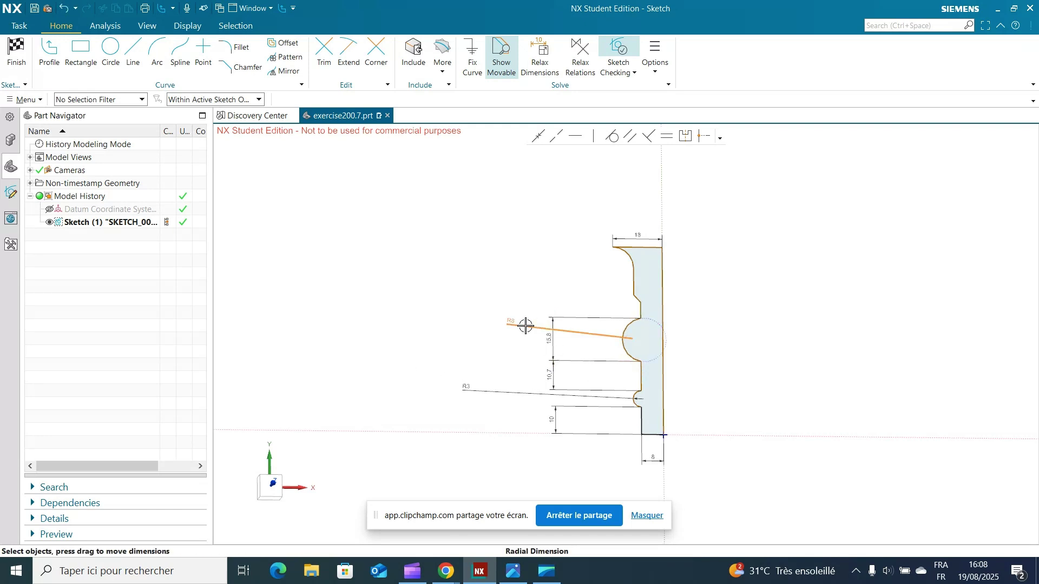
pyautogui.doubleClick(525, 324)
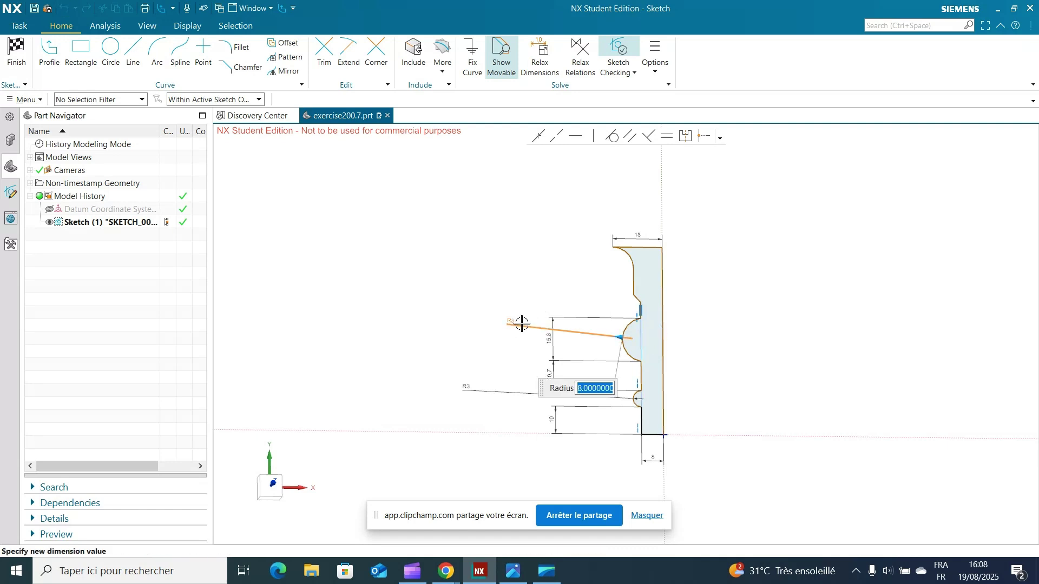
pyautogui.write('11.2')
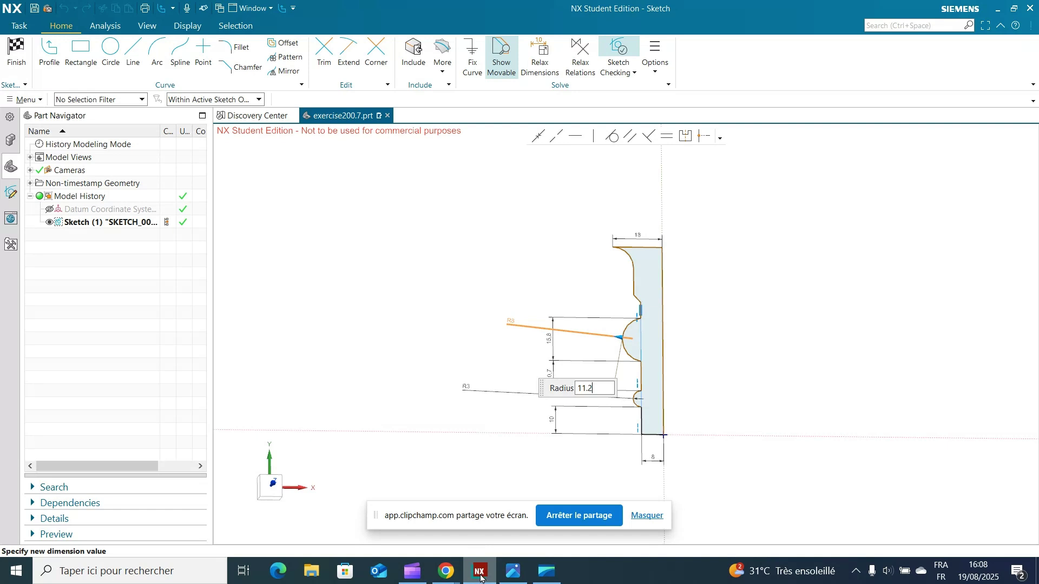
pyautogui.click(512, 579)
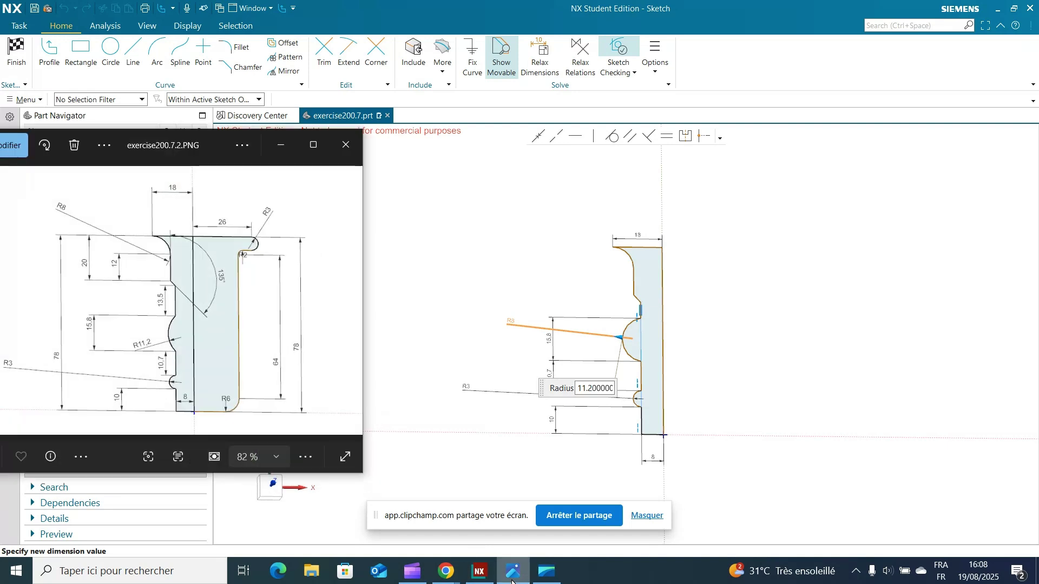
pyautogui.click(512, 580)
pyautogui.click(770, 366)
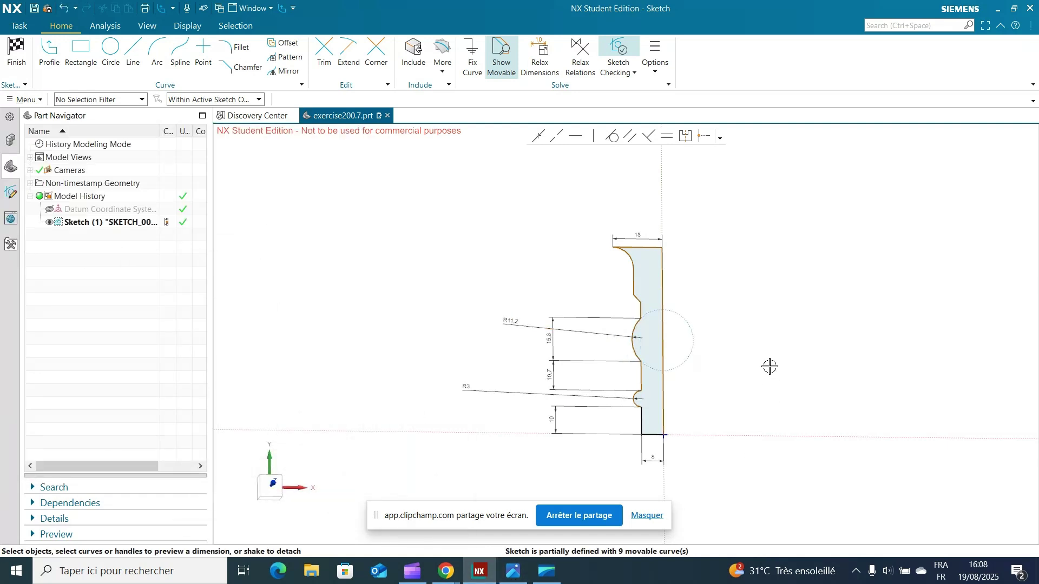
pyautogui.click(817, 359)
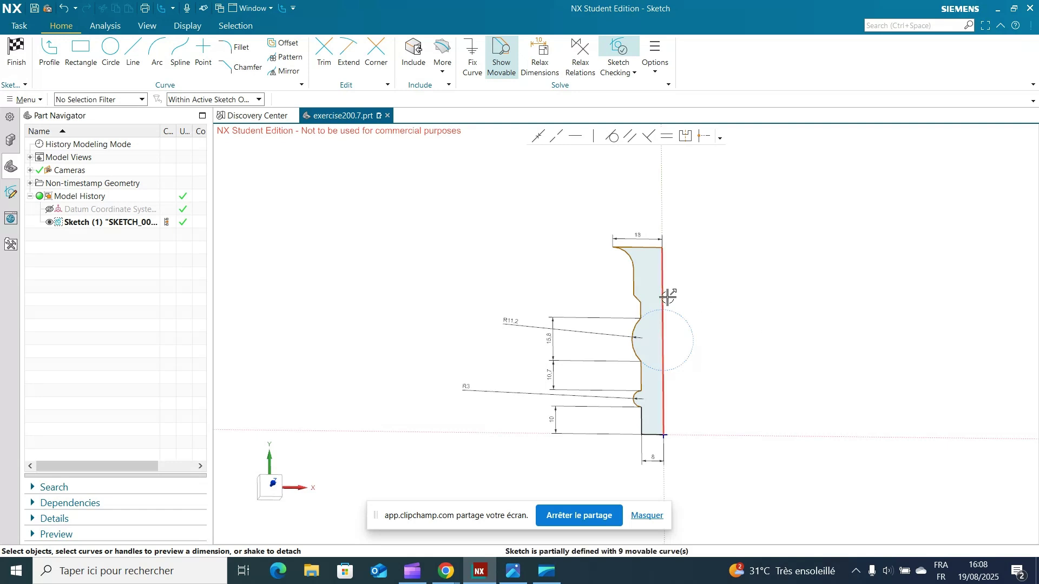
# Dimension the length of the short vertical line above the larger middle arc, placing the dimension outside the profile in line with the others.
pyautogui.click(651, 309)
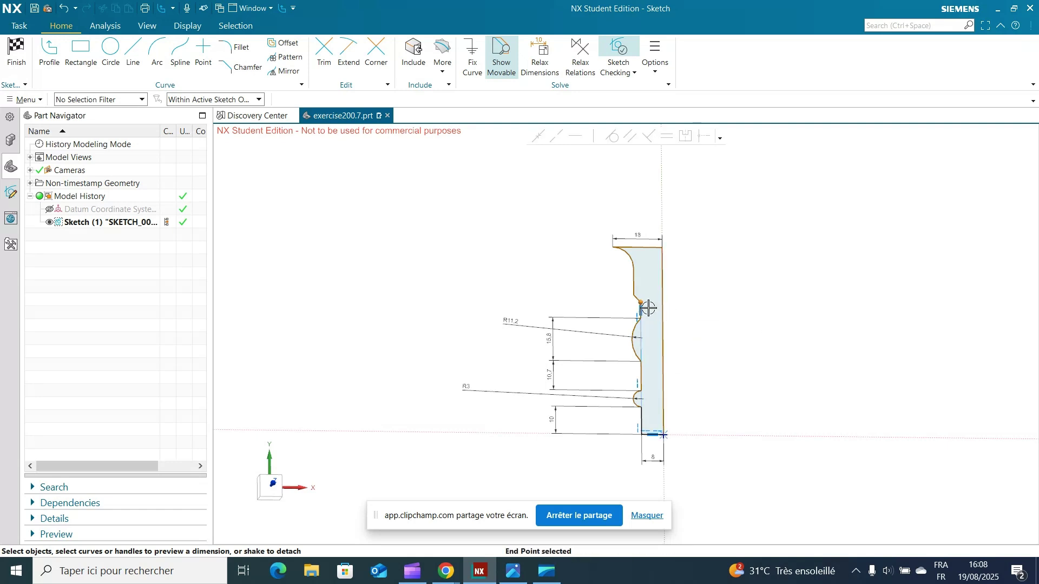
pyautogui.click(746, 324)
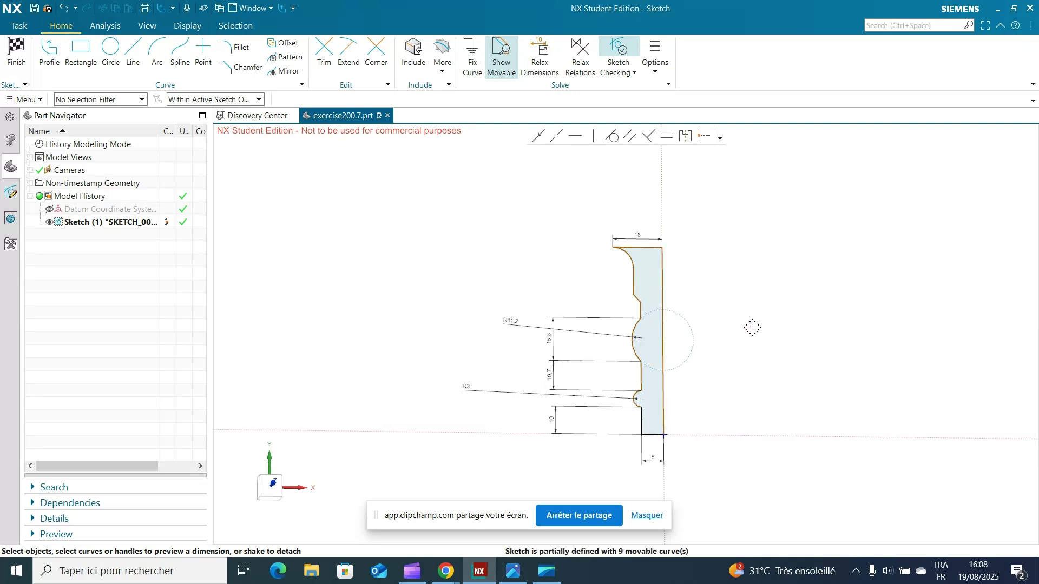
pyautogui.click(644, 313)
pyautogui.click(813, 304)
pyautogui.scroll(5, 686, 304)
pyautogui.click(549, 313)
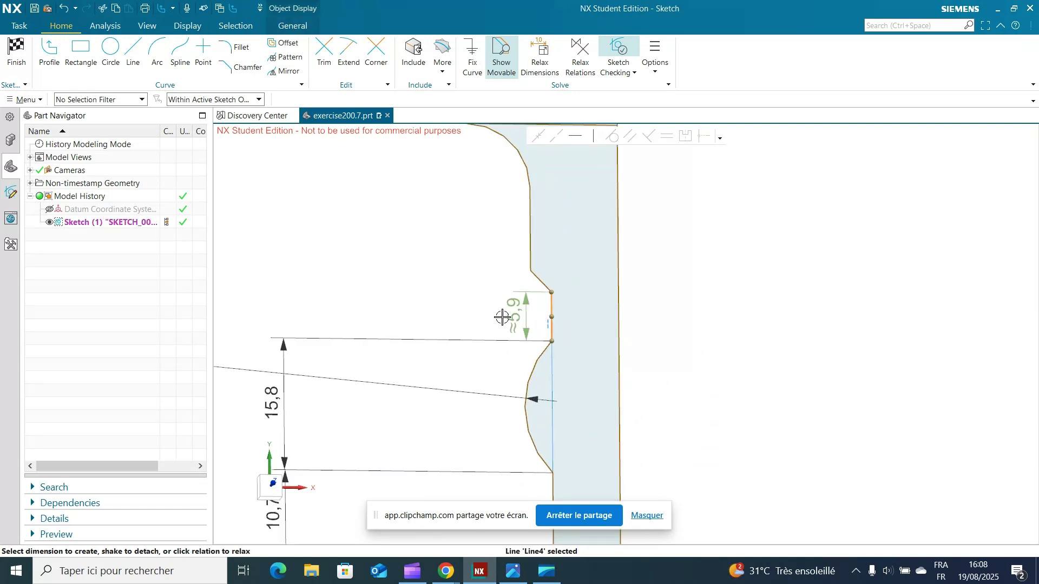
pyautogui.moveTo(526, 309); pyautogui.dragTo(286, 300)
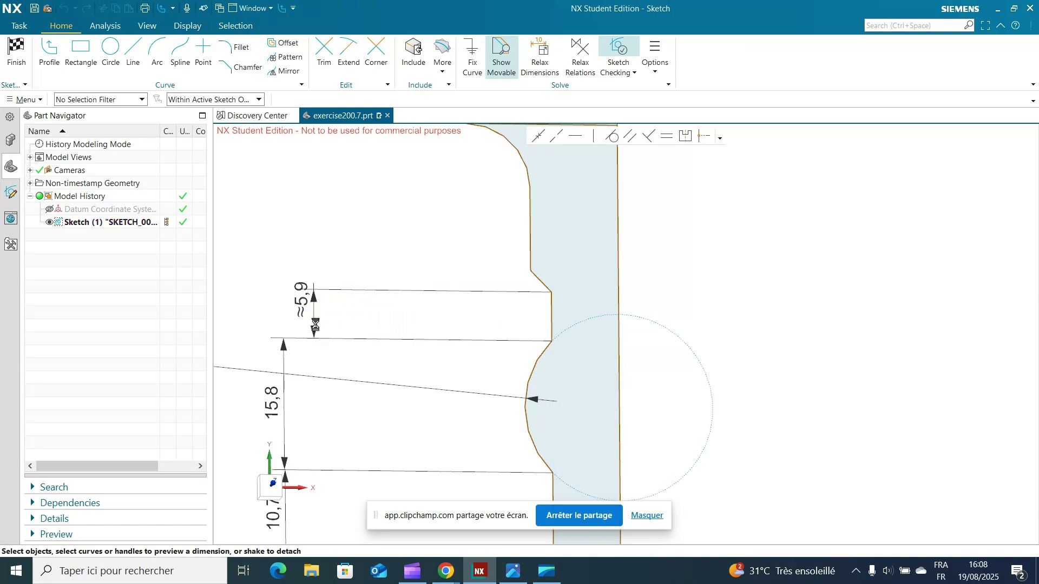
# Check exercise200.7.2.PNG and set the length of the vertical line above the larger arc to 13.5.
pyautogui.click(479, 572)
pyautogui.click(478, 572)
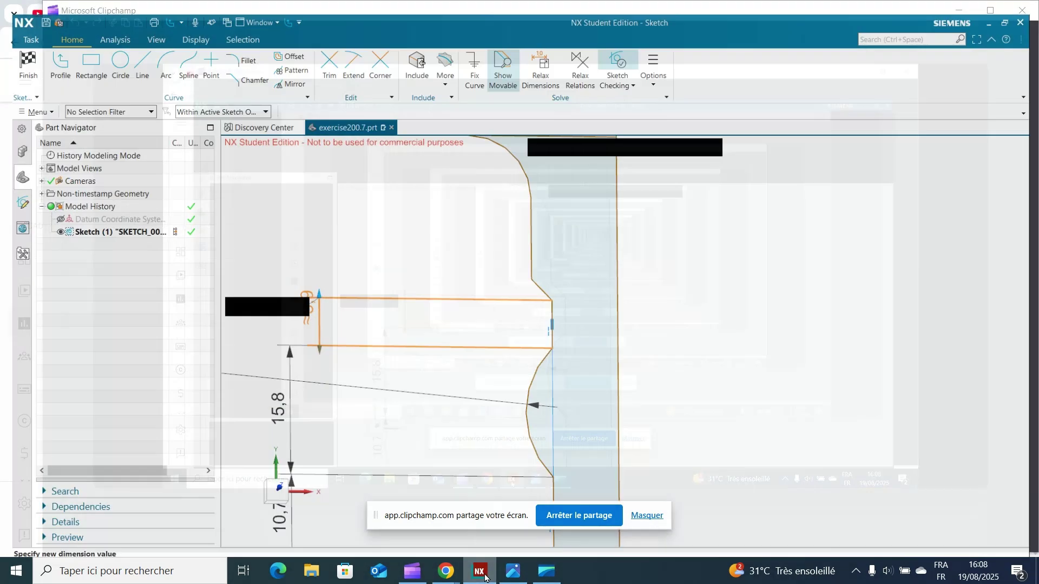
pyautogui.click(510, 575)
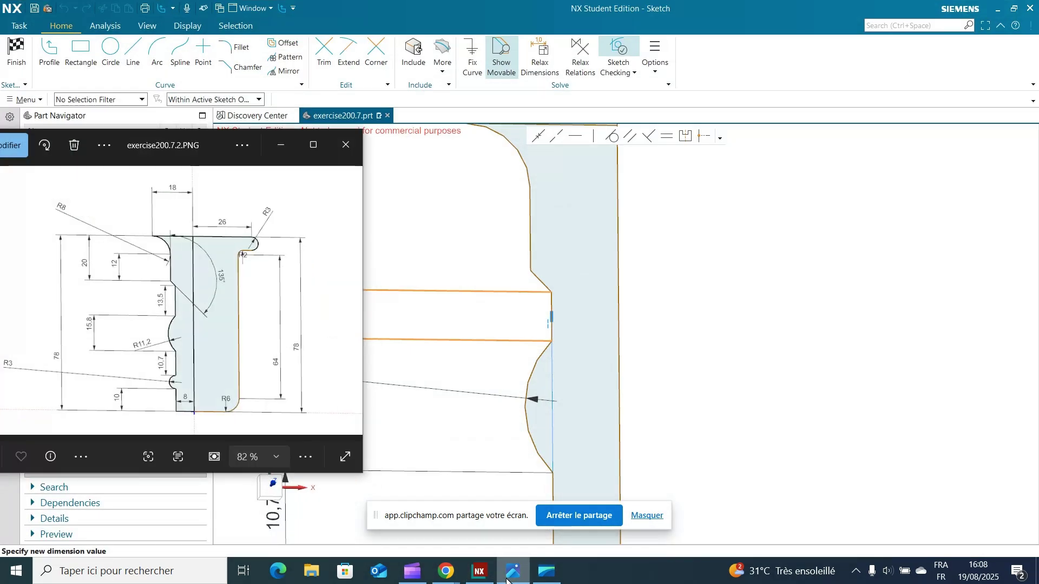
pyautogui.click(511, 574)
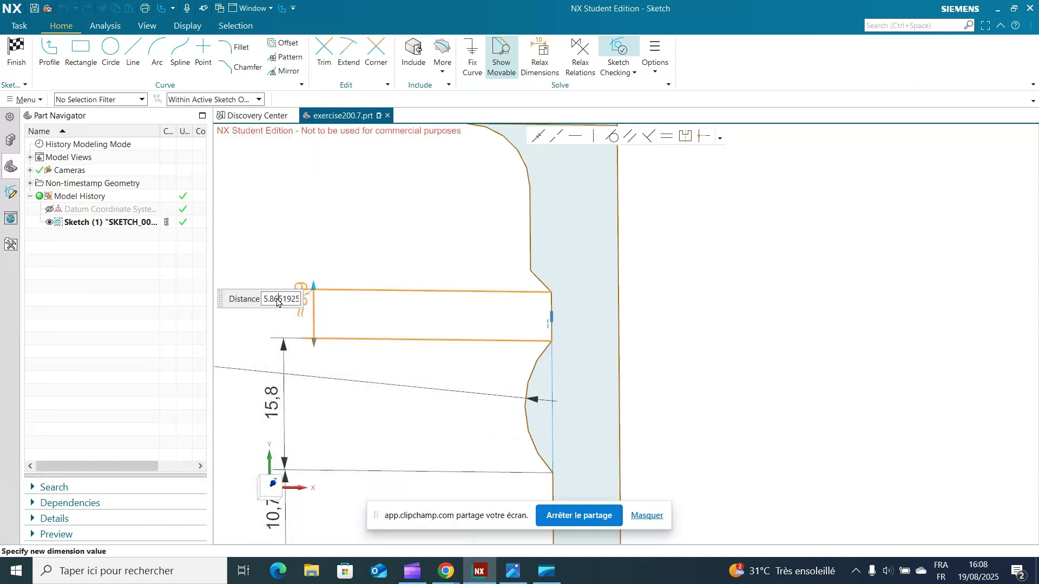
pyautogui.doubleClick(278, 300)
pyautogui.write('13.5')
pyautogui.press('Return')
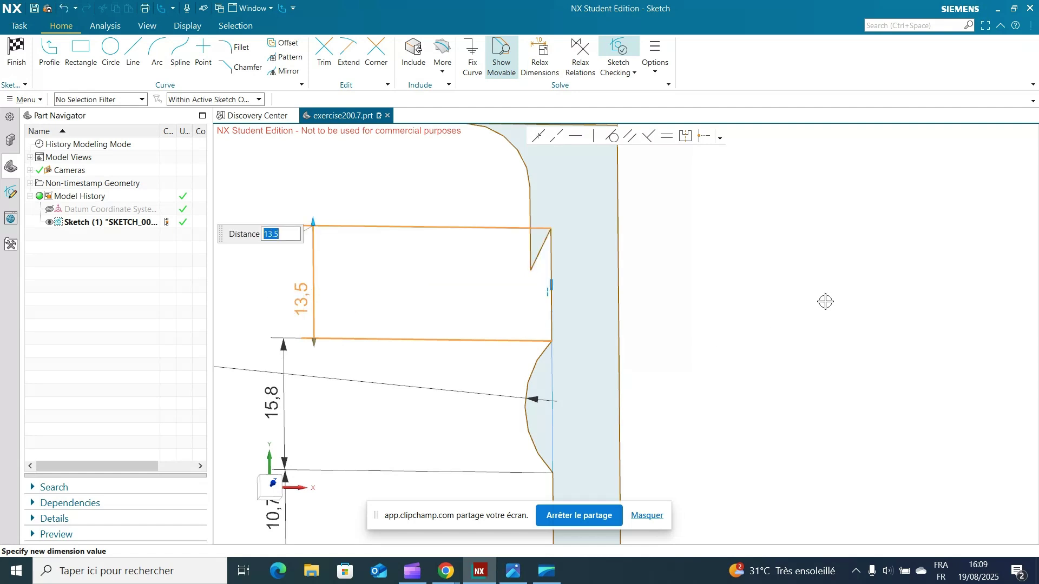
pyautogui.press('Escape')
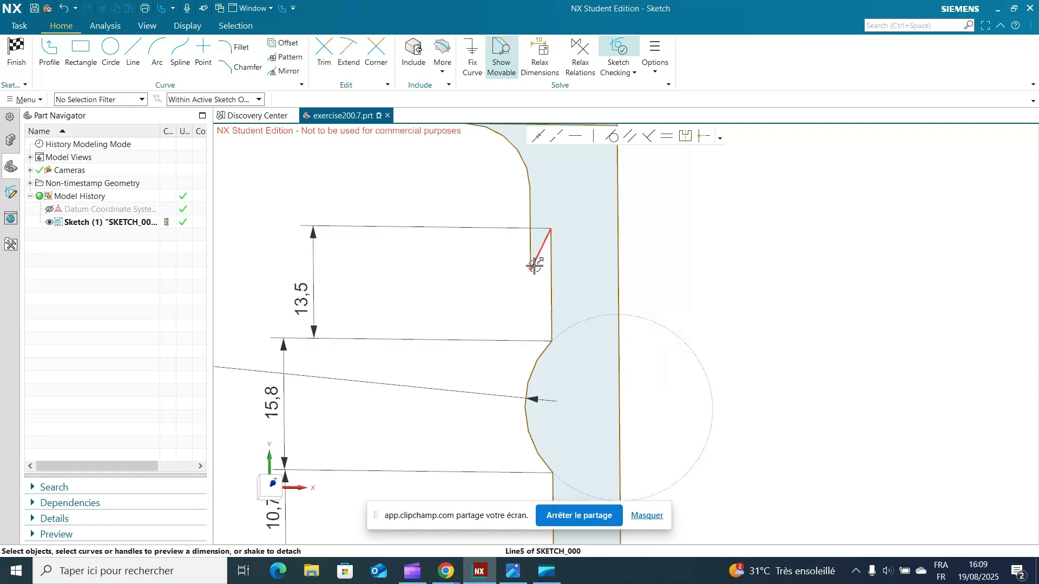
# Move the lower end of the upper vertical line up so the slanted line slopes down toward the top of the 13.5 line.
pyautogui.moveTo(530, 254)
pyautogui.mouseDown()
pyautogui.moveTo(529, 219)
pyautogui.moveTo(555, 221)
pyautogui.mouseUp()
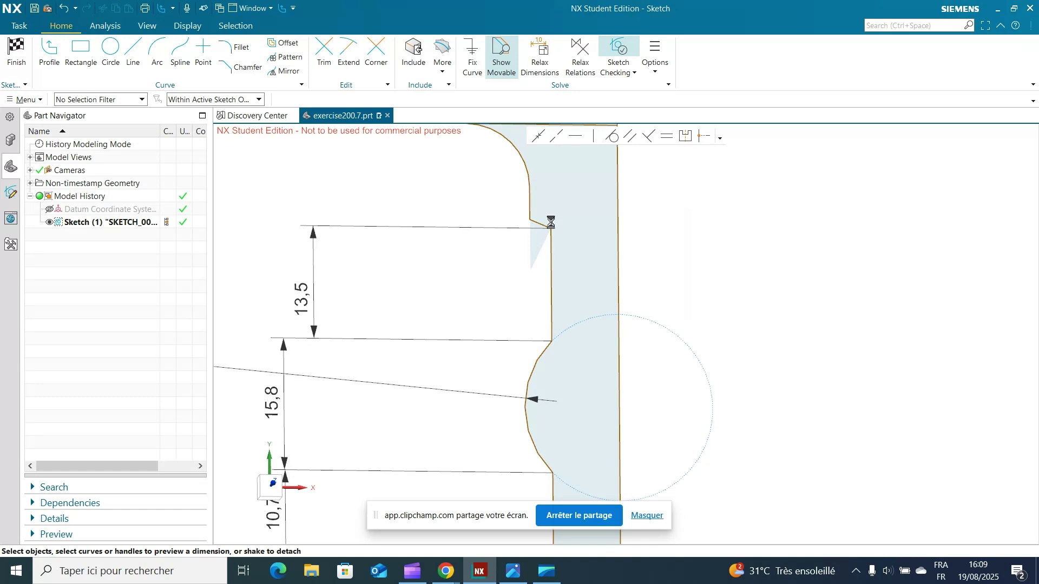
pyautogui.scroll(-3, 772, 233)
pyautogui.keyDown('shift'); pyautogui.moveTo(808, 237); pyautogui.dragTo(789, 290, button='middle'); pyautogui.keyUp('shift')
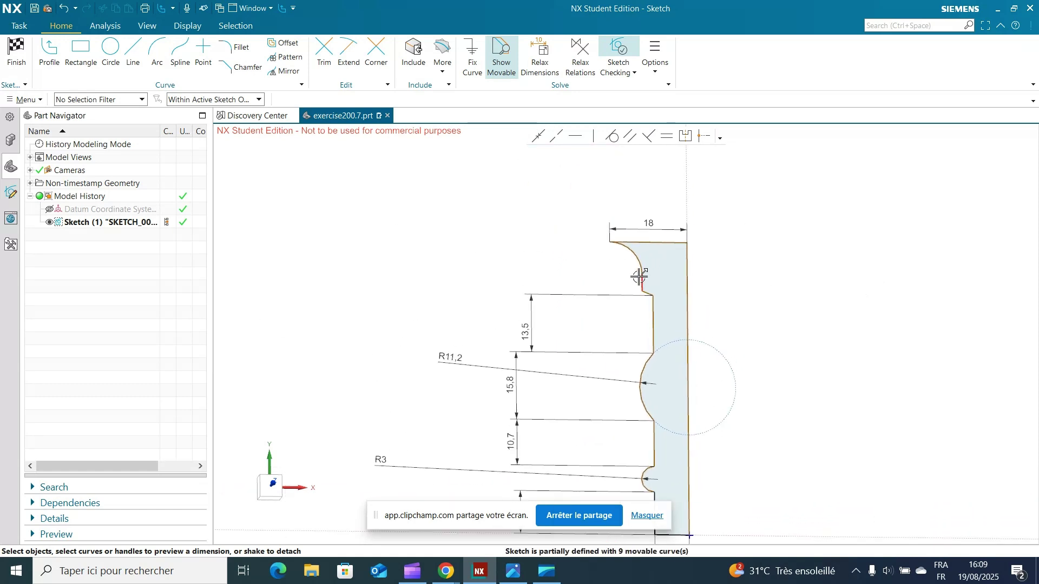
# Dimension the vertical line below the upper corner arc, placing it outside the profile, and check its value in the reference drawing.
pyautogui.scroll(2, 776, 293)
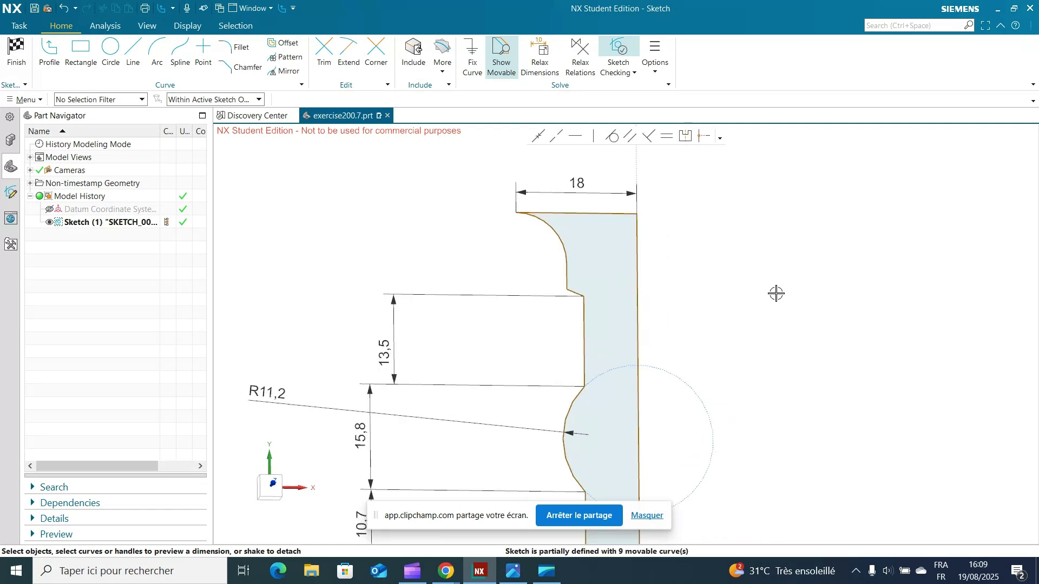
pyautogui.scroll(1, 776, 293)
pyautogui.click(514, 272)
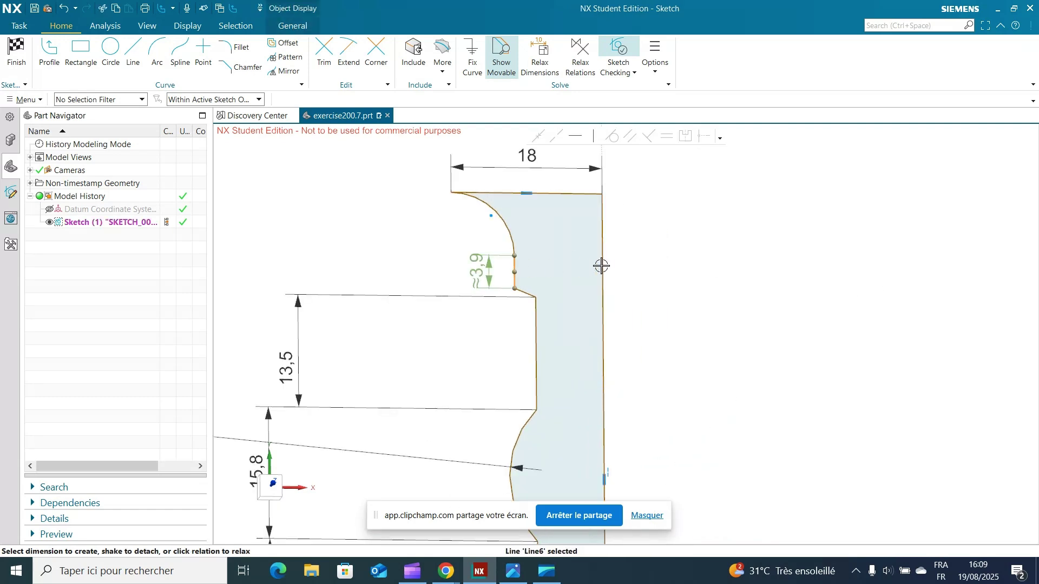
pyautogui.moveTo(491, 271); pyautogui.dragTo(378, 273)
pyautogui.click(513, 572)
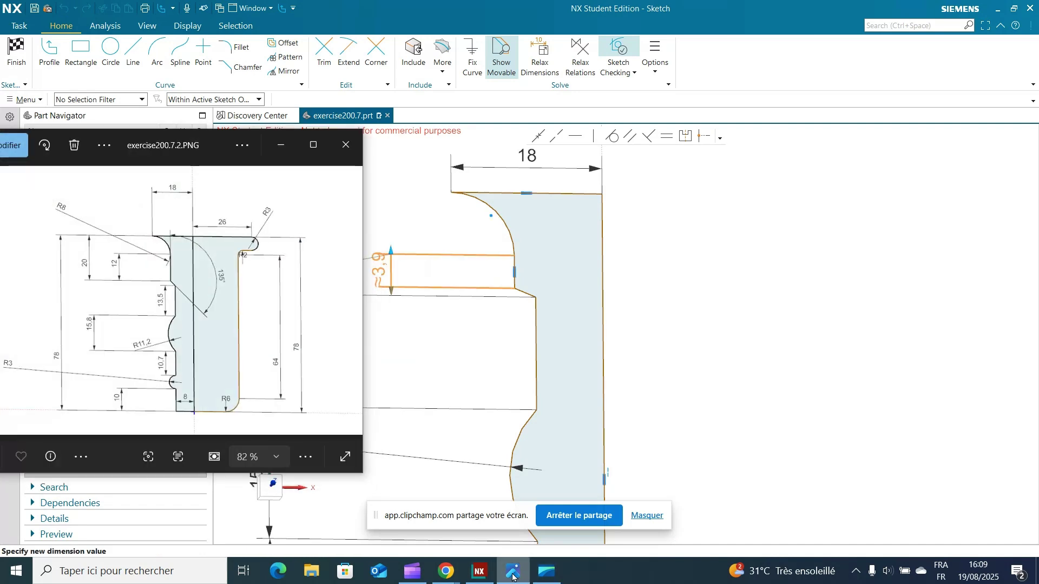
pyautogui.click(513, 572)
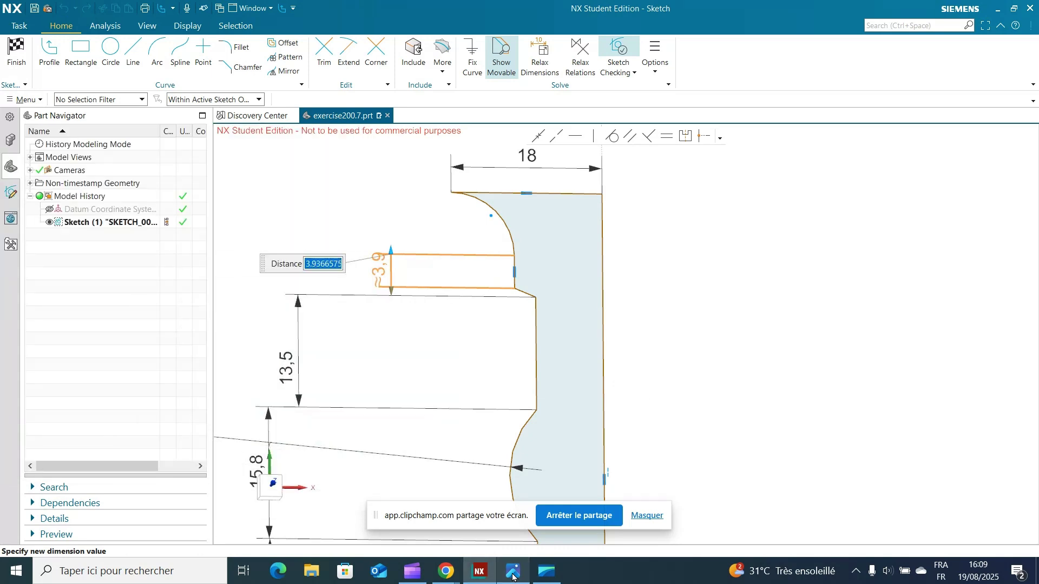
pyautogui.press('Escape')
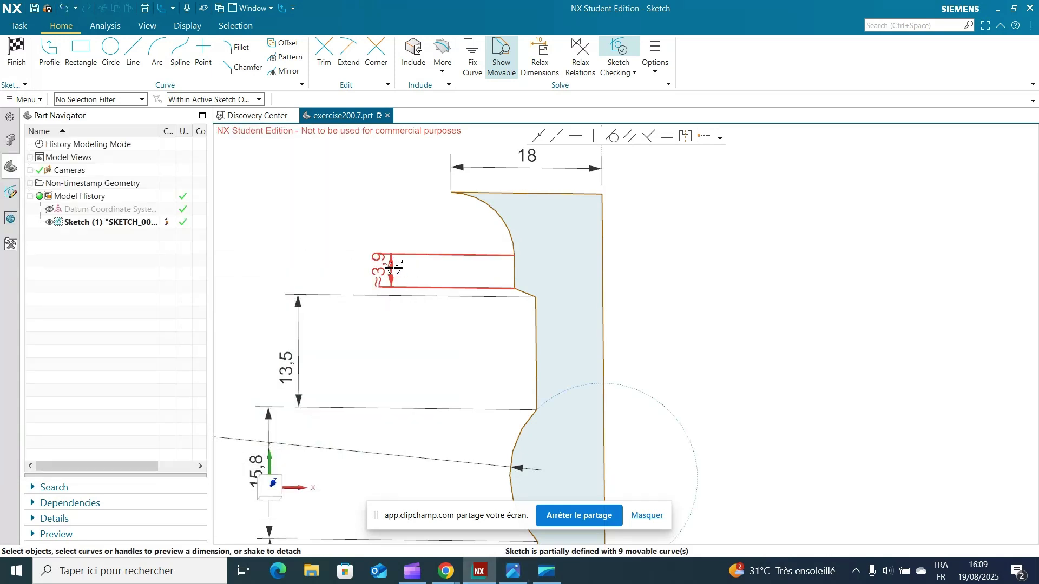
# Set the length of the vertical line below the upper corner arc to 12.
pyautogui.click(391, 271)
pyautogui.click(348, 183)
pyautogui.doubleClick(391, 272)
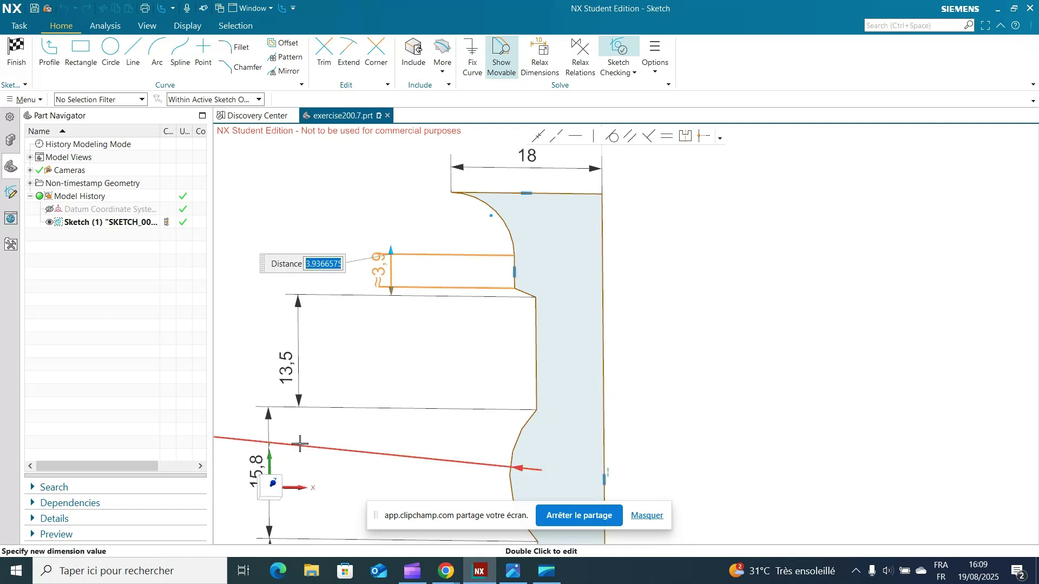
pyautogui.write('12')
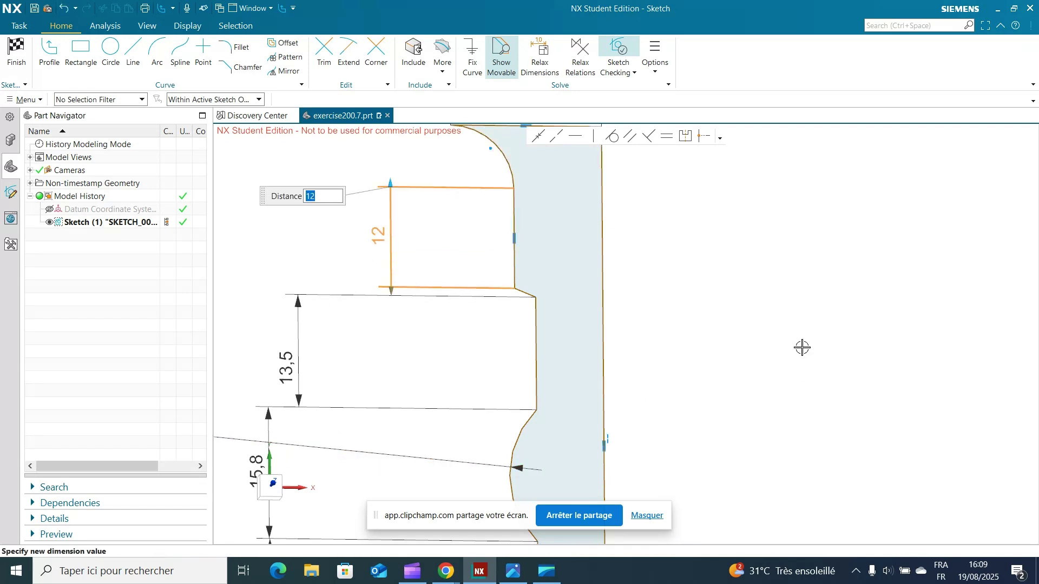
pyautogui.click(799, 347)
# Dimension the angle between the upper vertical line and the short slanted line as 135°, placing it on the opposite side of the profile.
pyautogui.scroll(-1, 809, 312)
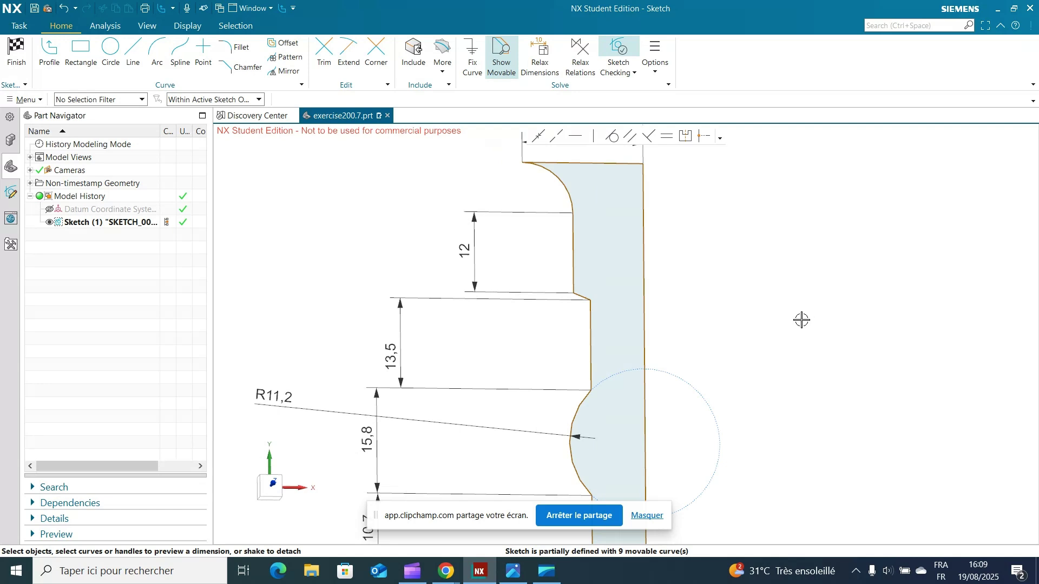
pyautogui.click(573, 254)
pyautogui.click(583, 298)
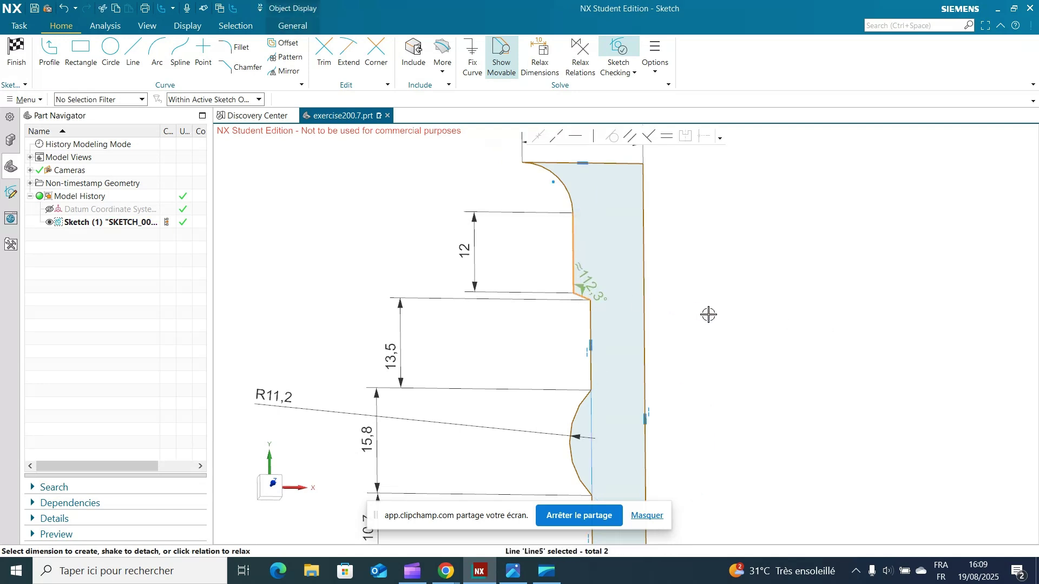
pyautogui.moveTo(586, 287); pyautogui.dragTo(726, 259)
pyautogui.doubleClick(727, 258)
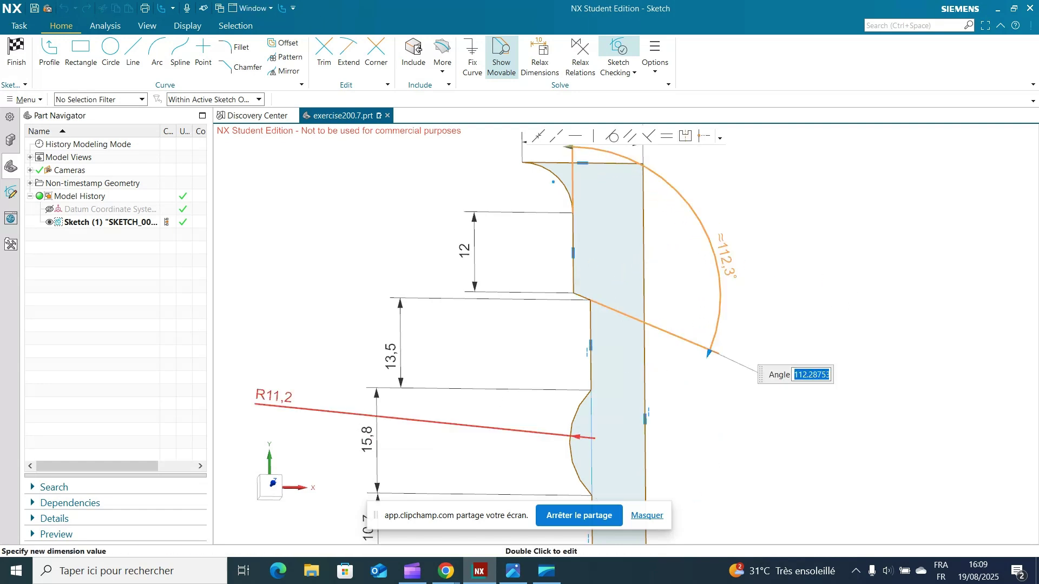
pyautogui.write('135')
pyautogui.press('Return')
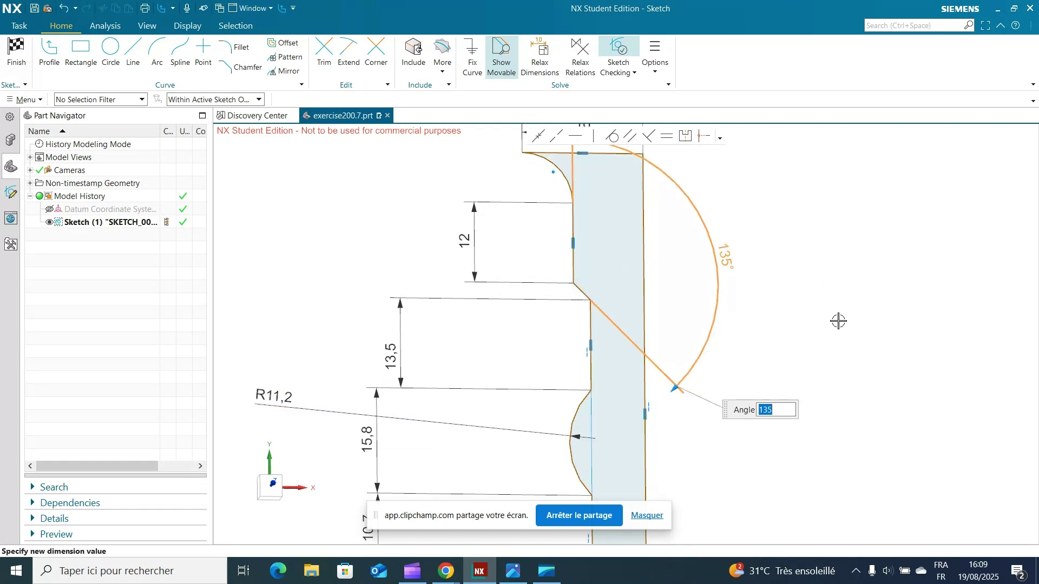
pyautogui.click(865, 320)
# Add a radius dimension to the upper corner arc, placing it outside the profile, and check its value in the reference drawing.
pyautogui.scroll(-2, 871, 310)
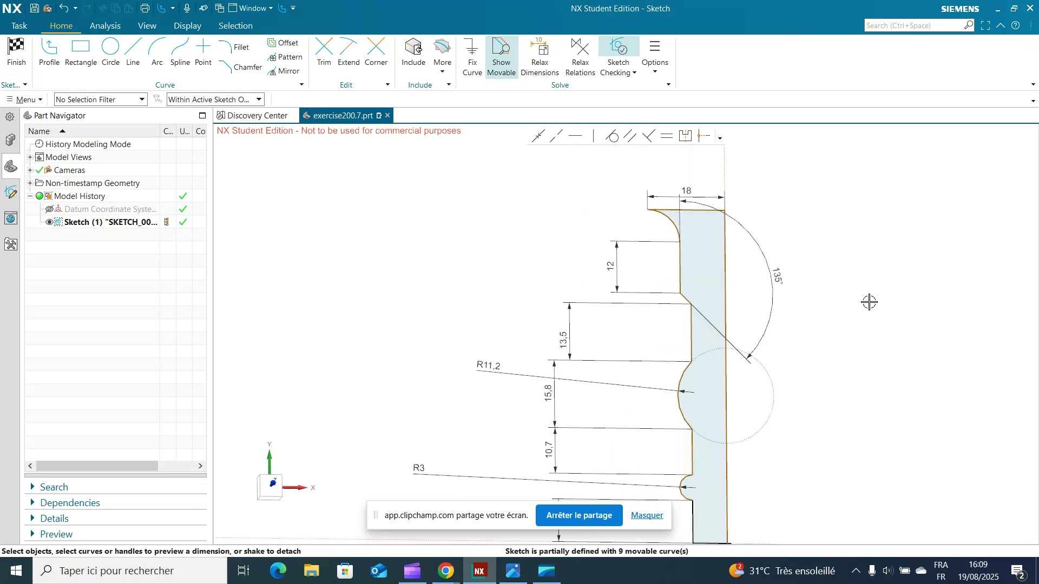
pyautogui.keyDown('shift'); pyautogui.moveTo(848, 214); pyautogui.dragTo(870, 254, button='middle'); pyautogui.keyUp('shift')
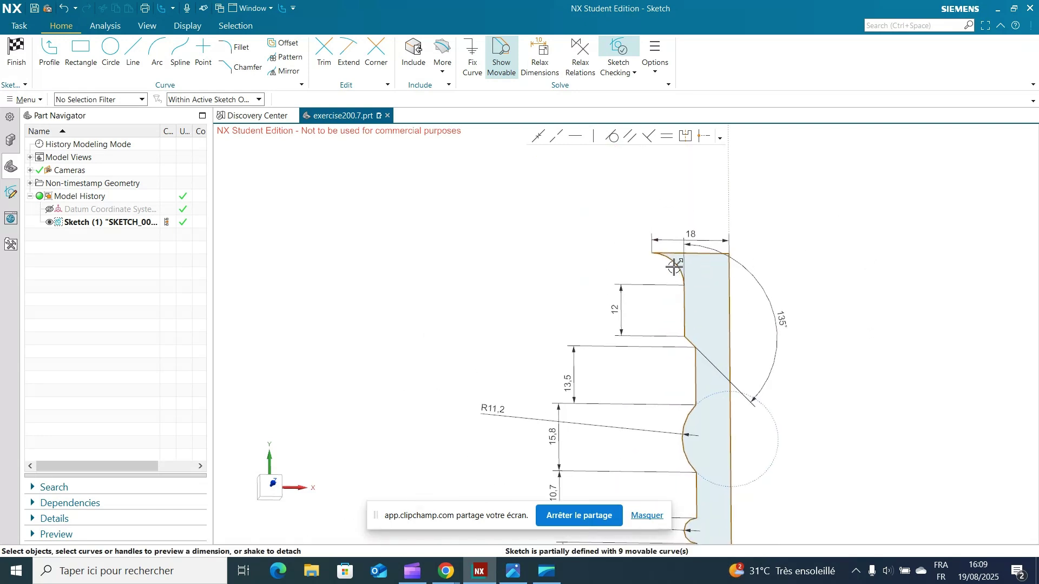
pyautogui.click(673, 270)
pyautogui.moveTo(670, 246); pyautogui.dragTo(441, 231)
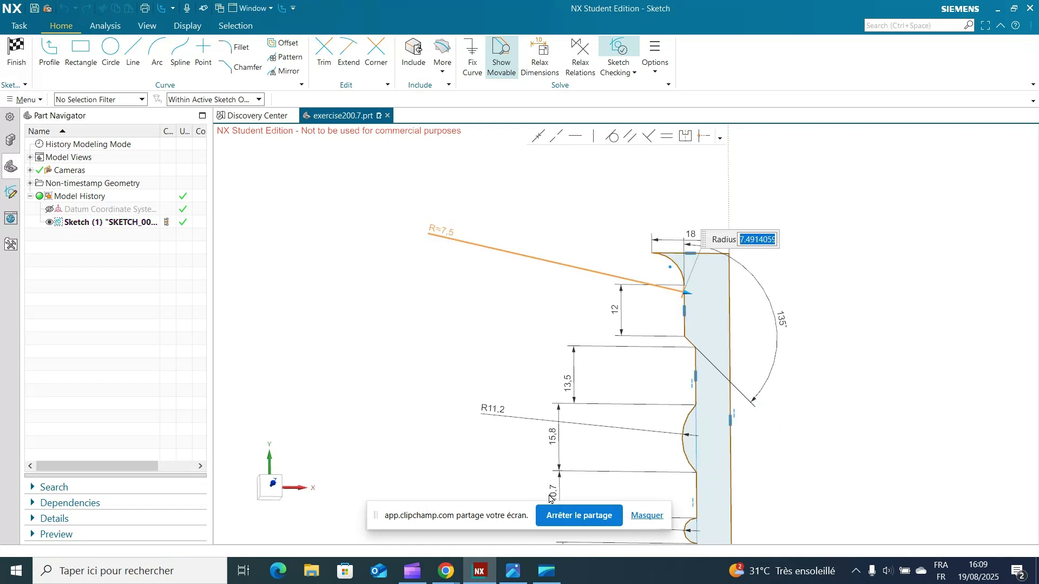
pyautogui.click(513, 577)
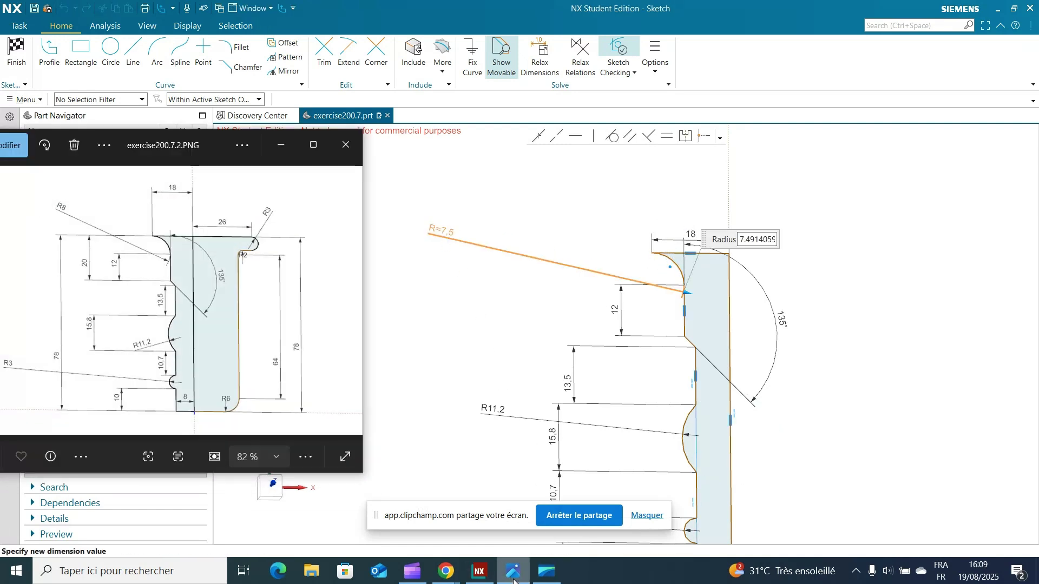
pyautogui.click(513, 576)
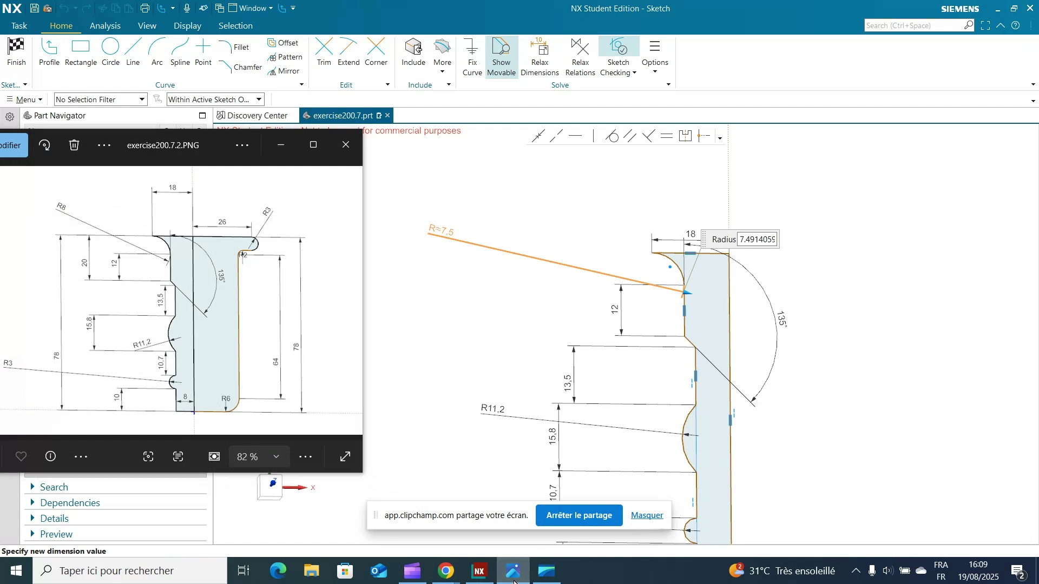
pyautogui.click(487, 248)
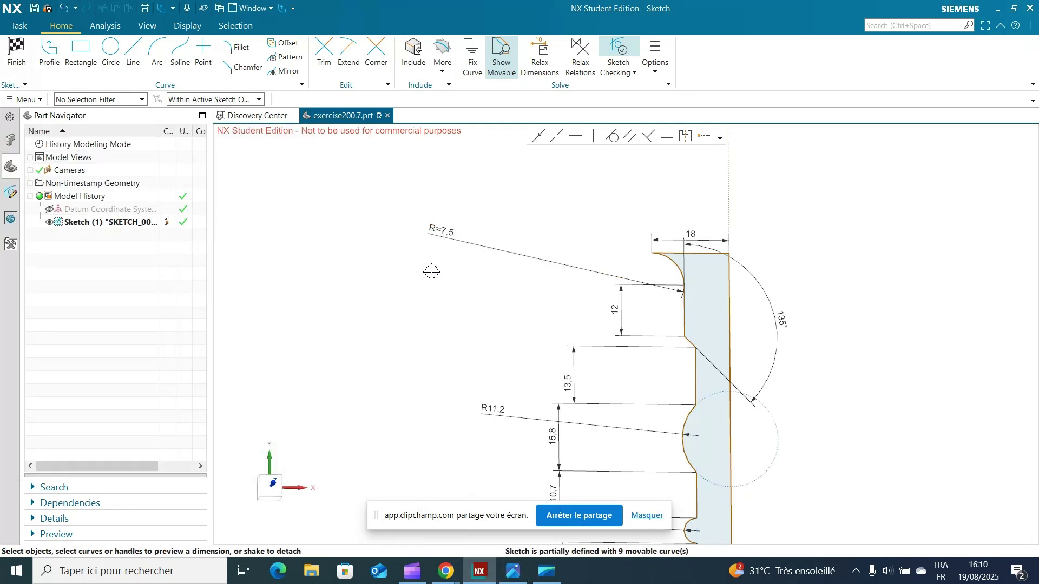
# Set the radius of the upper corner arc to 8.
pyautogui.click(462, 234)
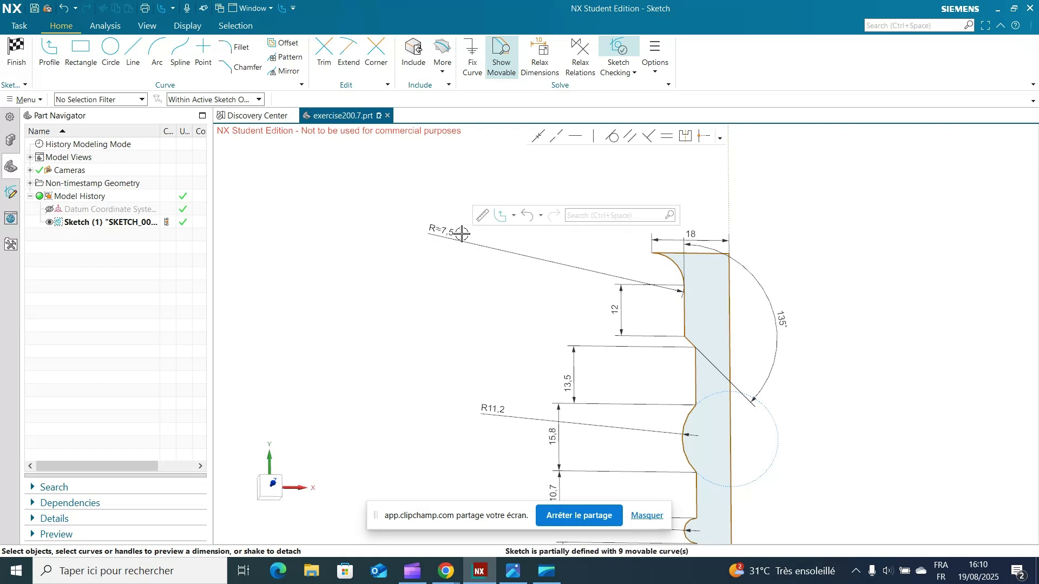
pyautogui.doubleClick(443, 233)
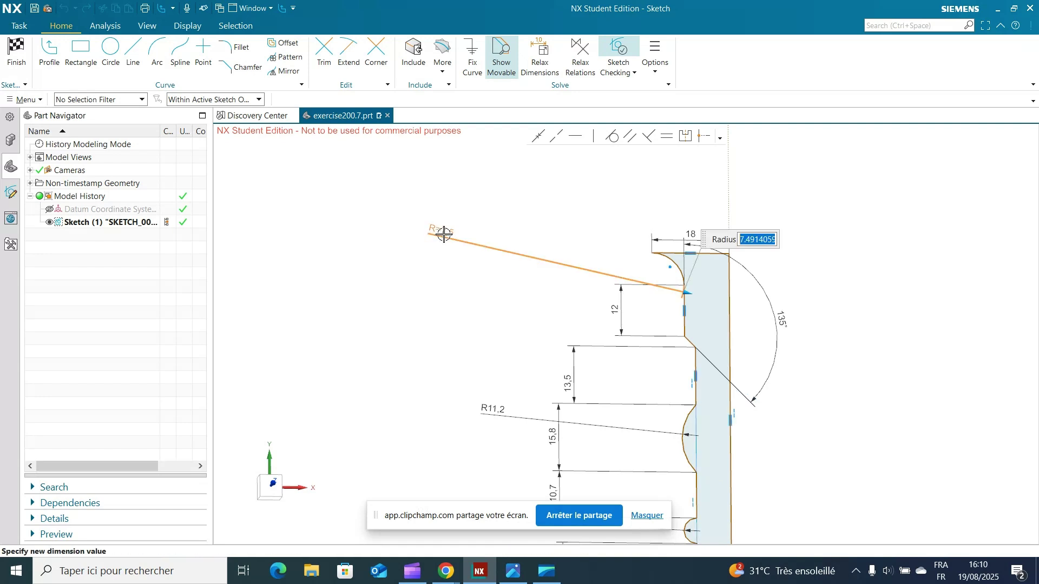
pyautogui.write('8')
pyautogui.press('Return')
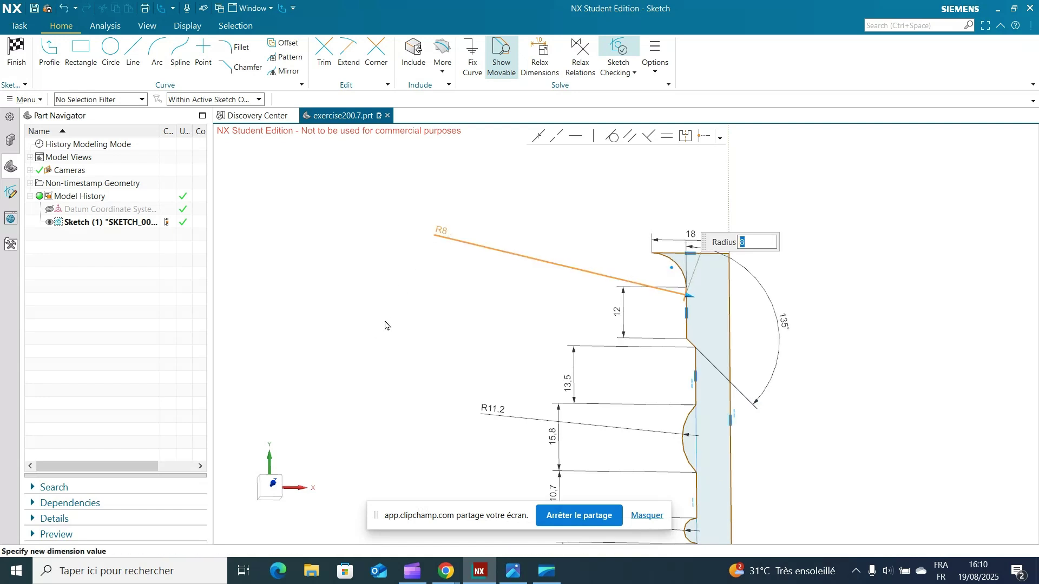
pyautogui.click(969, 293)
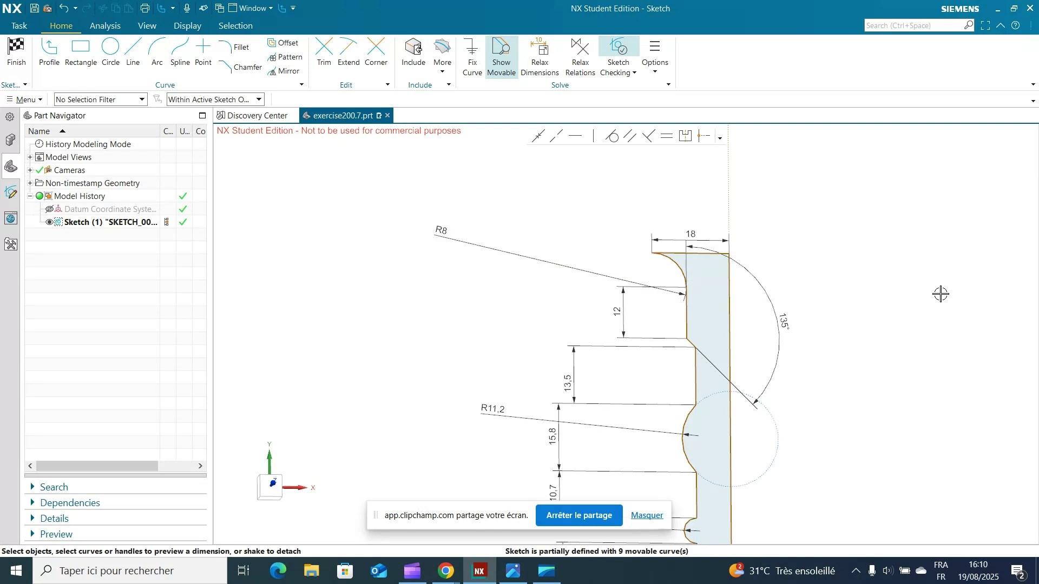
# Dimension the full height of the long vertical line on the axis as 78, placing it well clear of the profile.
pyautogui.scroll(-5, 904, 383)
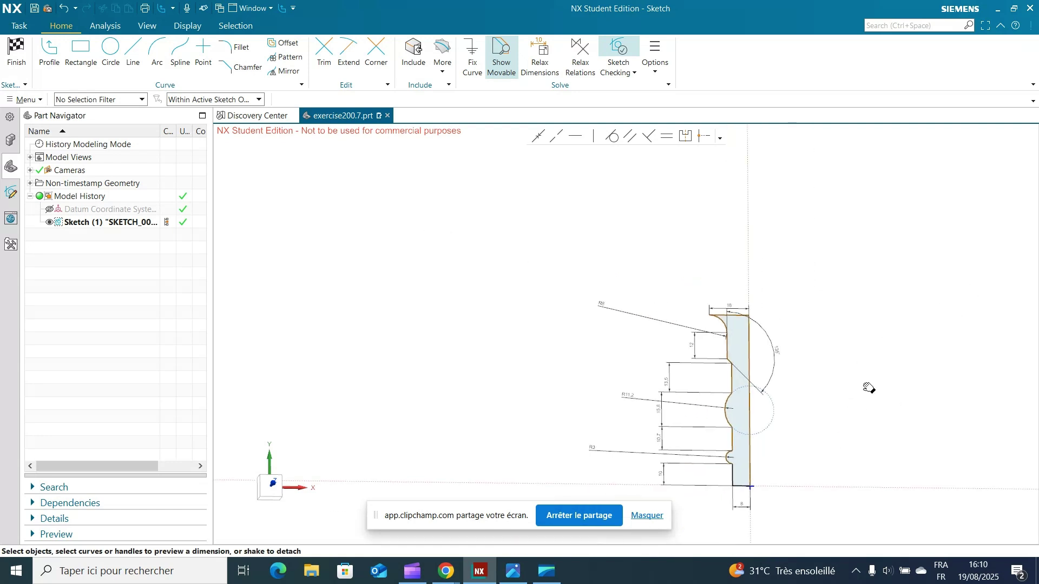
pyautogui.scroll(2, 757, 349)
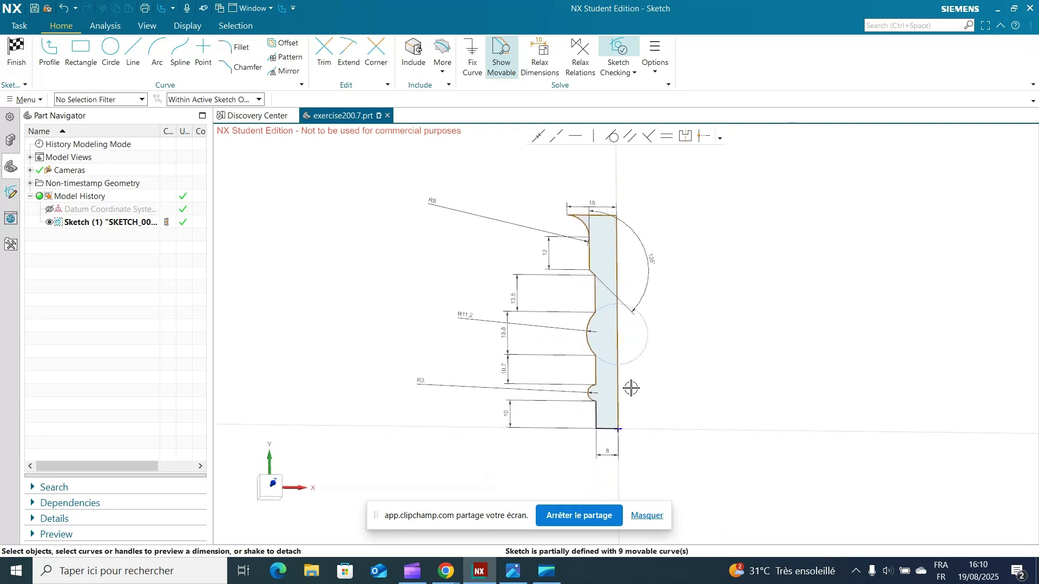
pyautogui.click(620, 386)
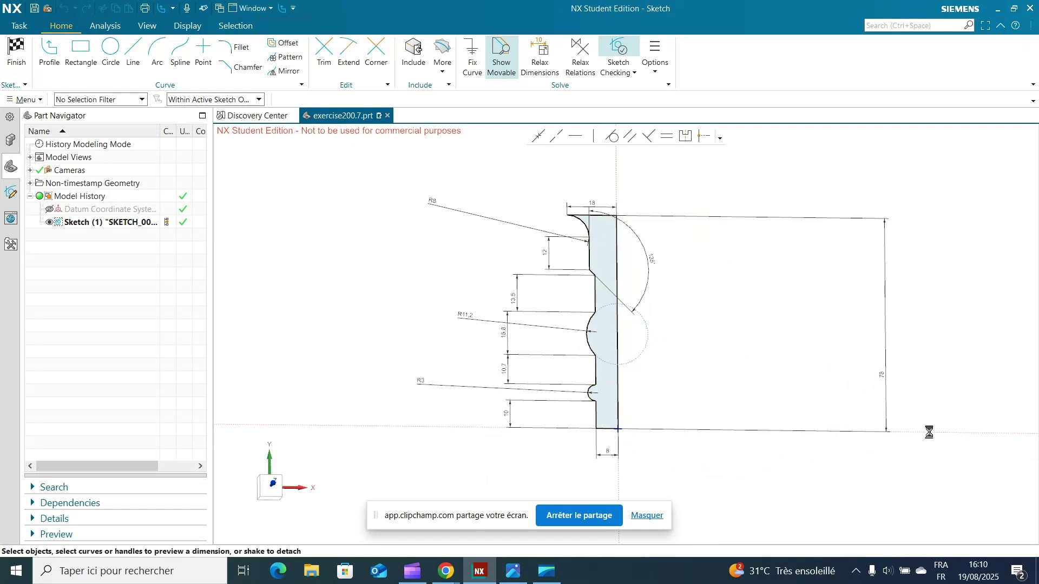
# Accept the 78 height dimension and increase the sketch's dimension text scale to 0.2969.
pyautogui.click(907, 452)
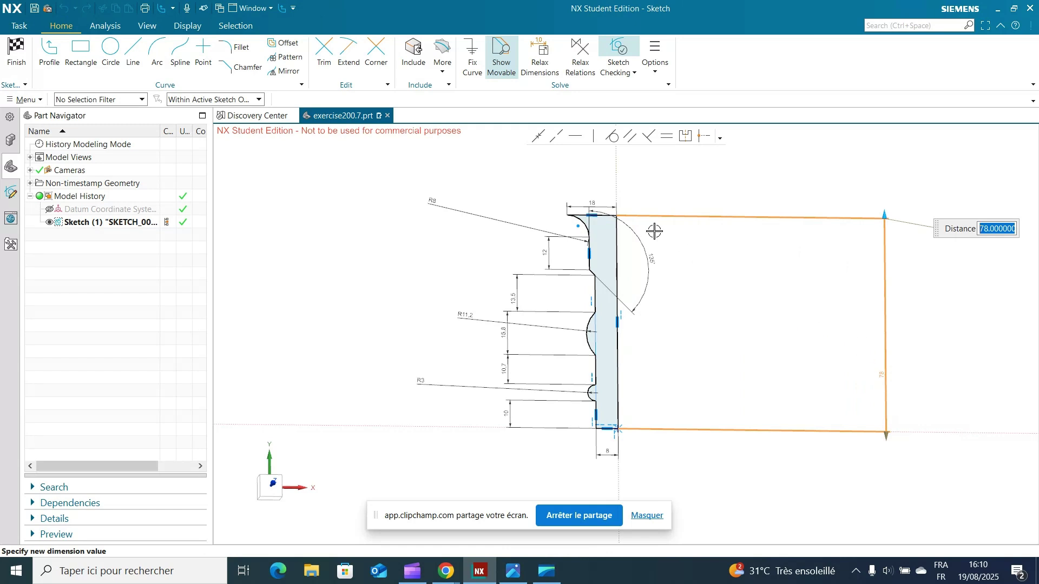
pyautogui.click(147, 27)
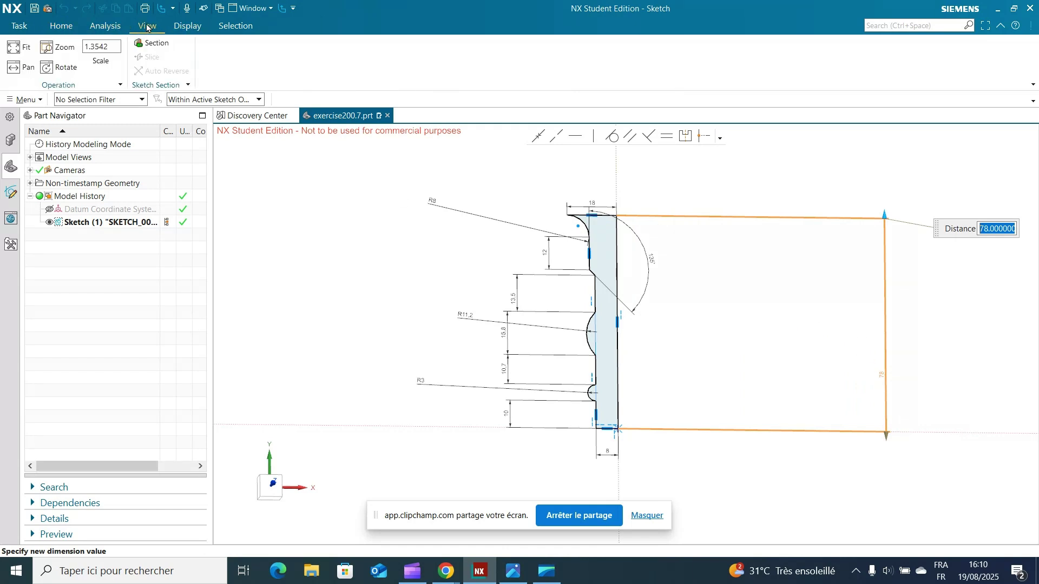
pyautogui.click(63, 25)
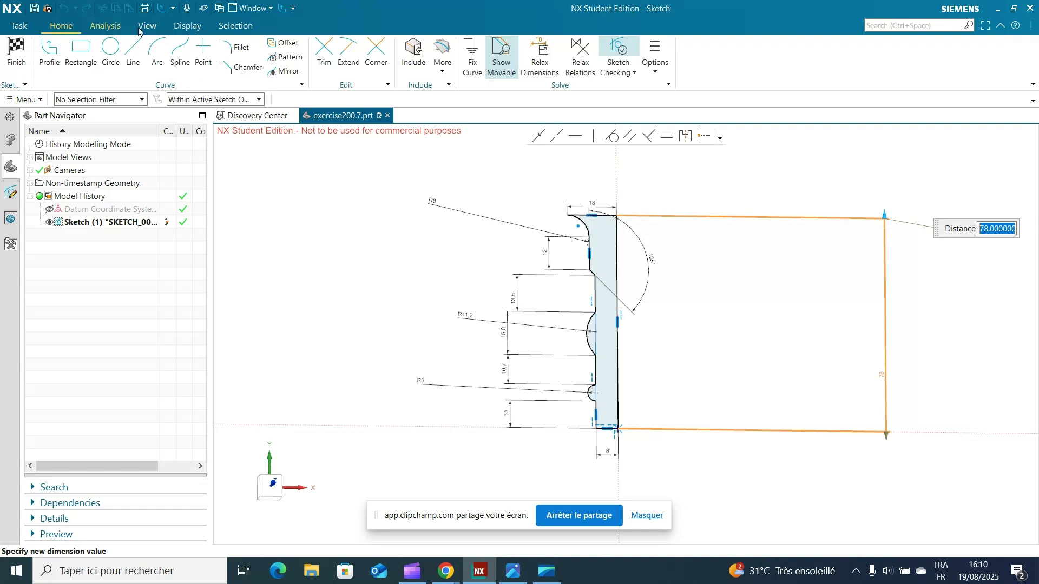
pyautogui.click(184, 27)
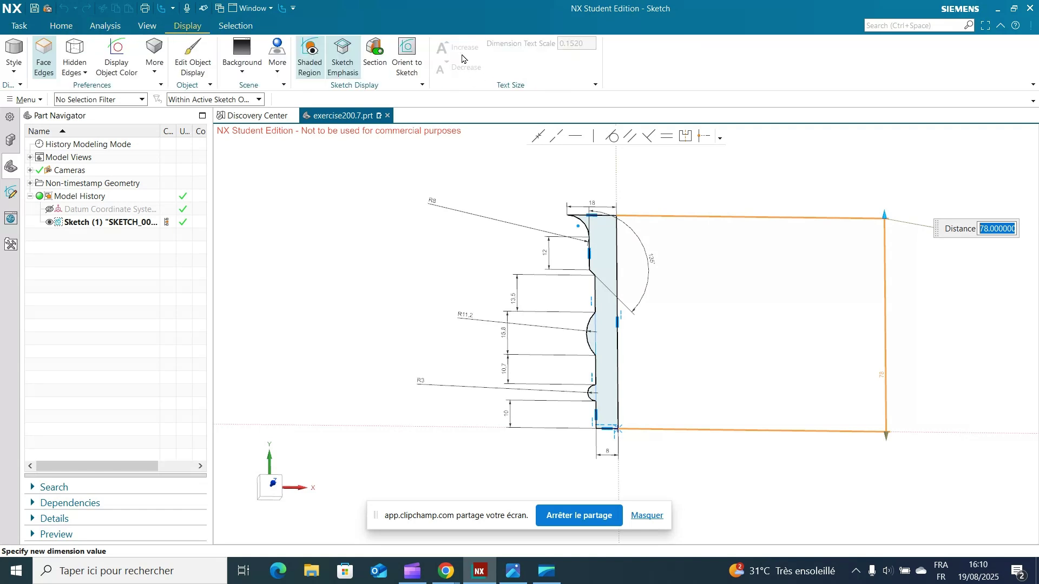
pyautogui.press('Return')
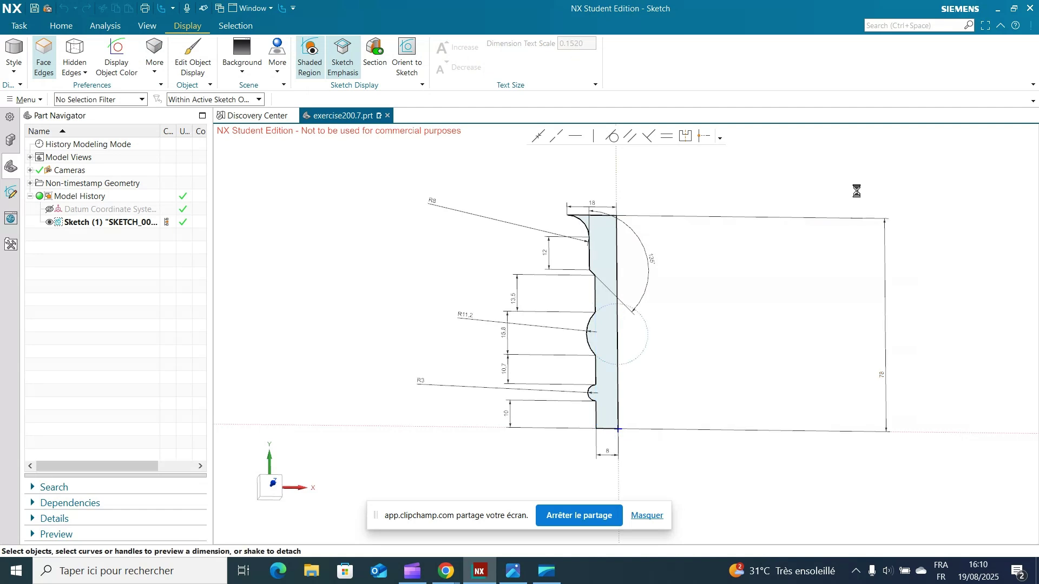
pyautogui.click(451, 49)
pyautogui.click(451, 49)
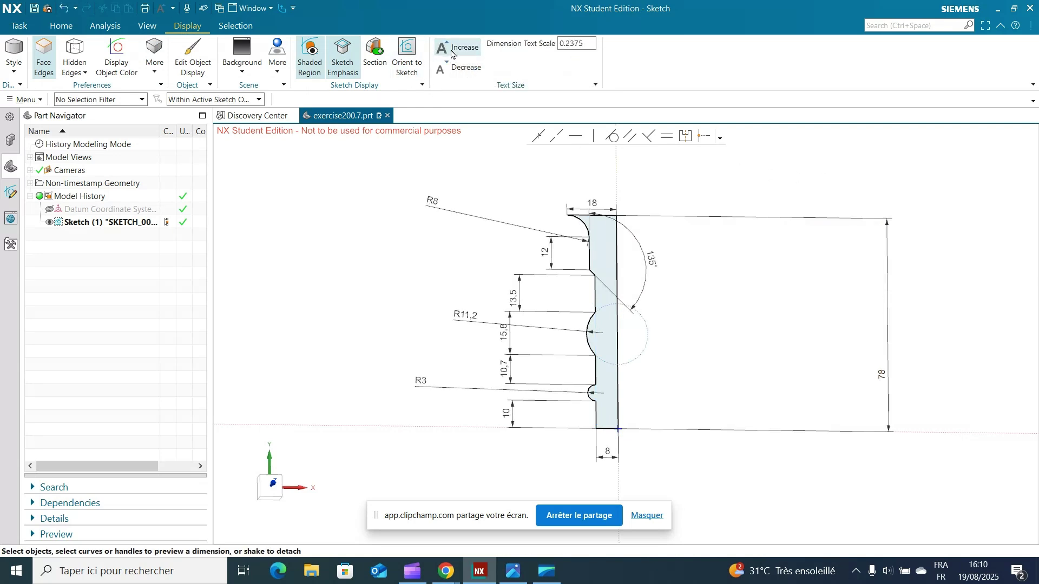
pyautogui.click(450, 49)
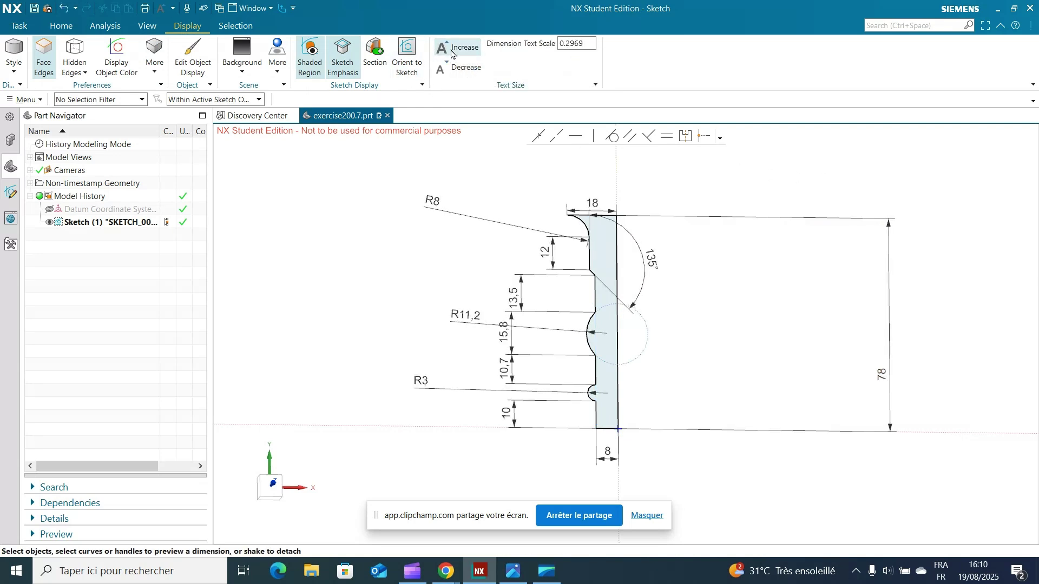
pyautogui.click(61, 26)
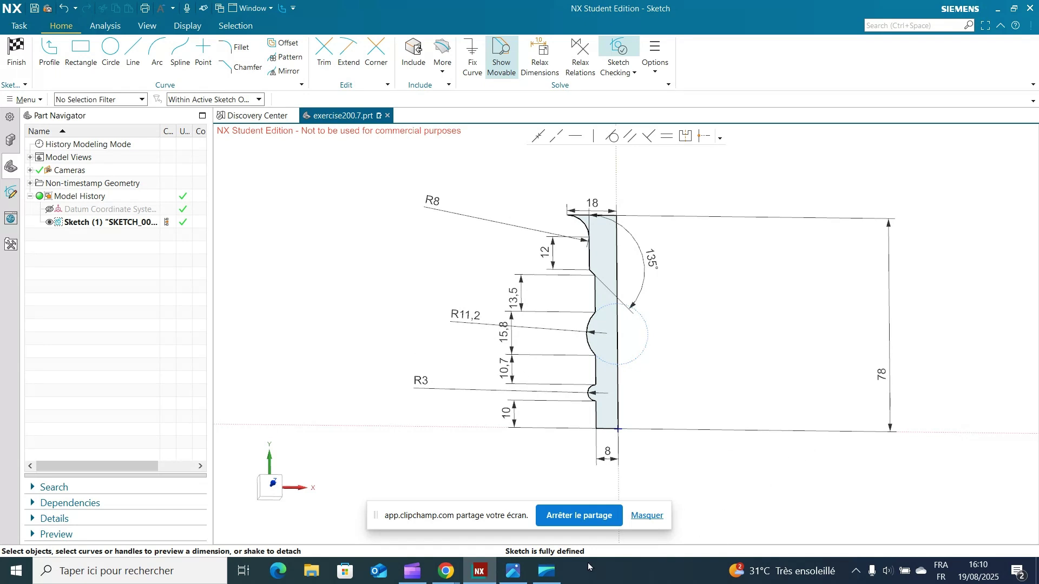
# Following the reference drawing, sketch the right-side profile from the origin with a base, tall wall and projecting flange, closing at the axis line's upper end.
pyautogui.click(507, 572)
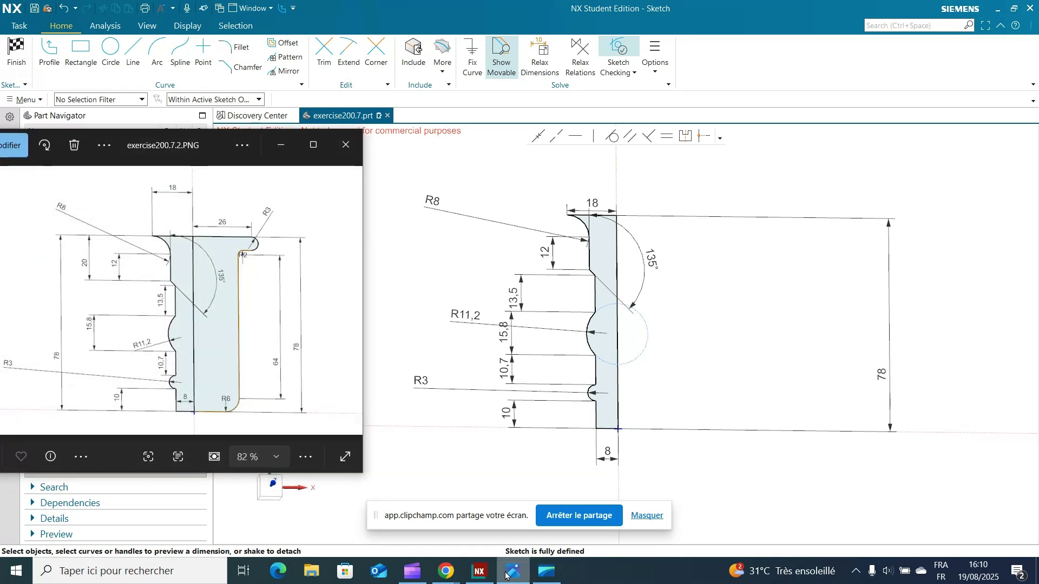
pyautogui.click(514, 572)
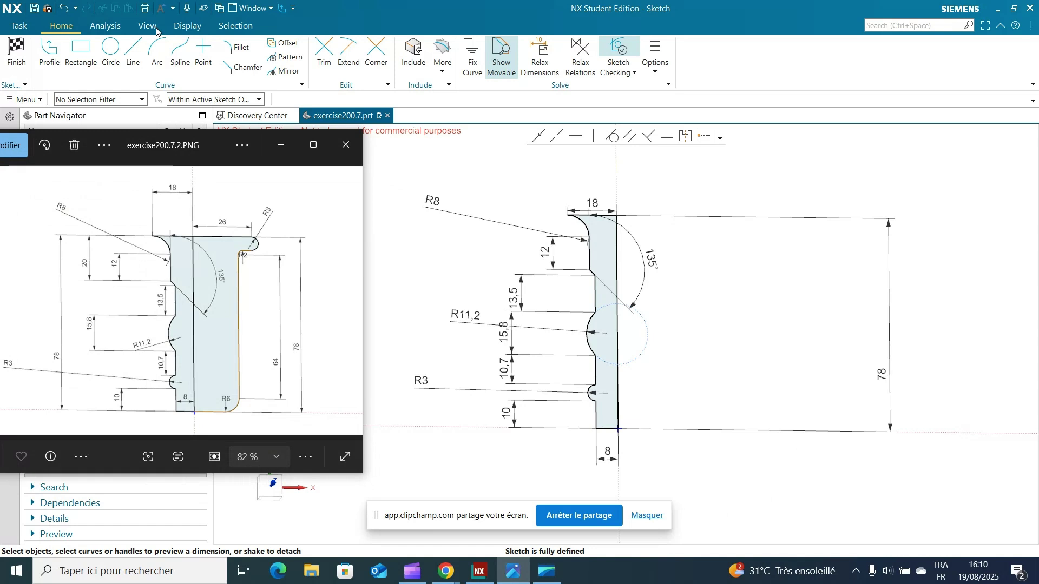
pyautogui.press('p')
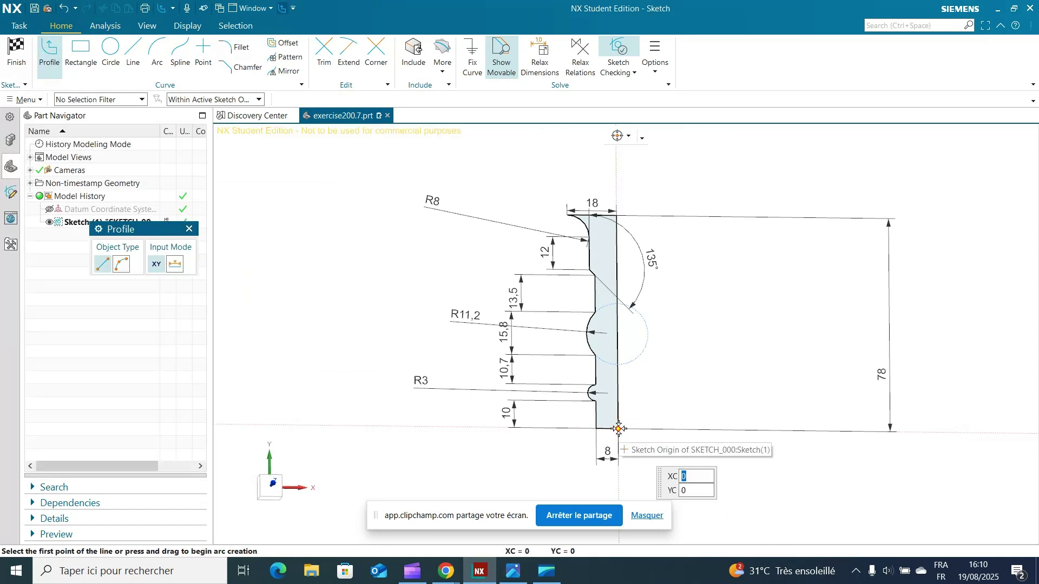
pyautogui.click(619, 429)
pyautogui.click(659, 428)
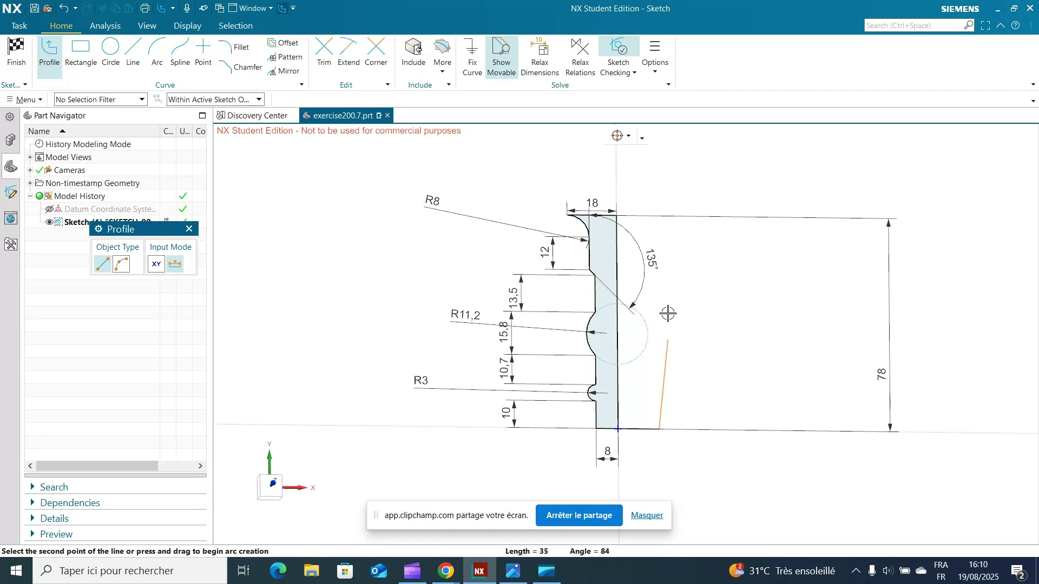
pyautogui.click(659, 264)
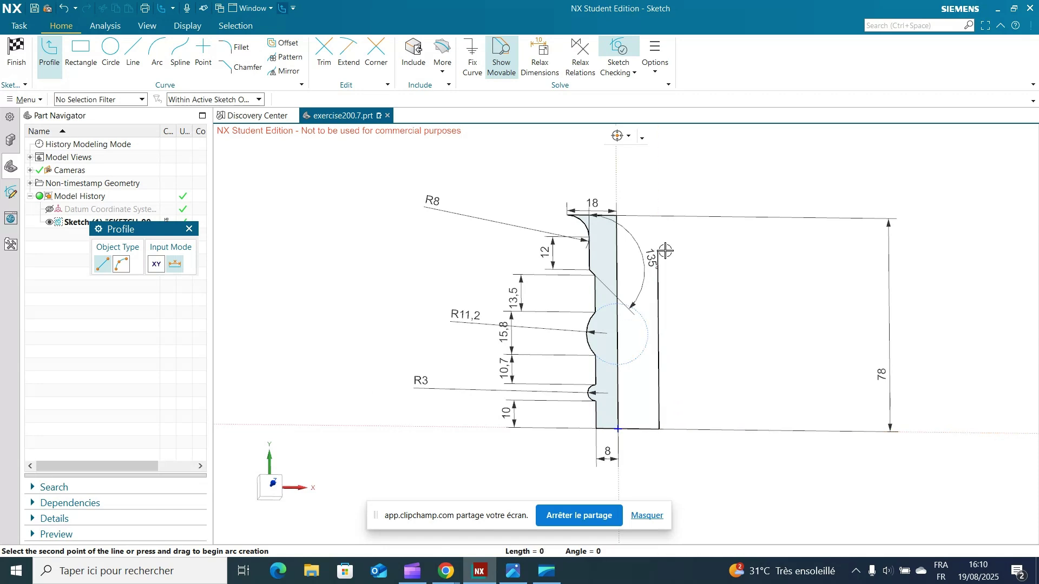
pyautogui.click(681, 249)
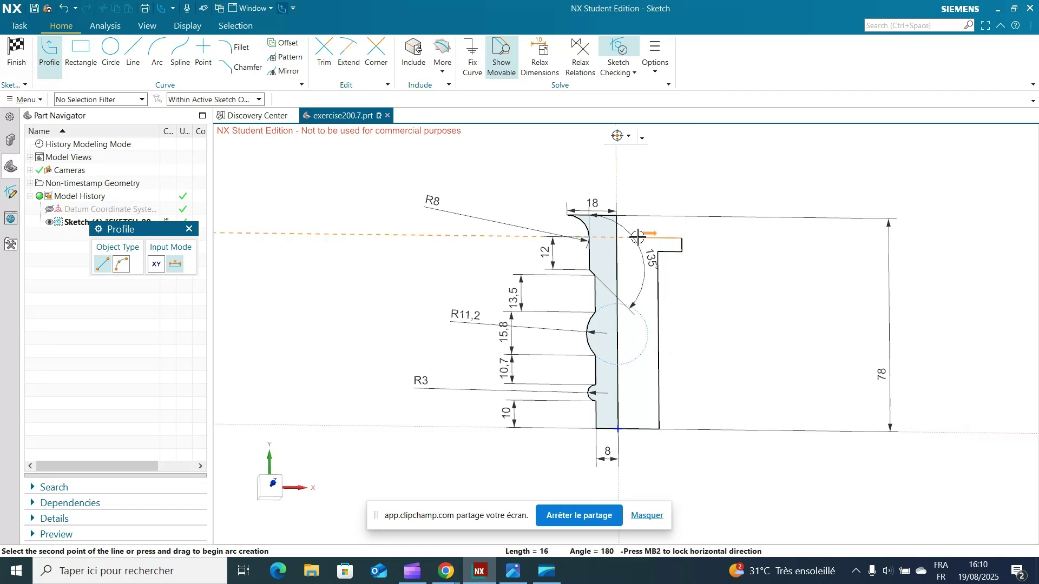
pyautogui.click(616, 216)
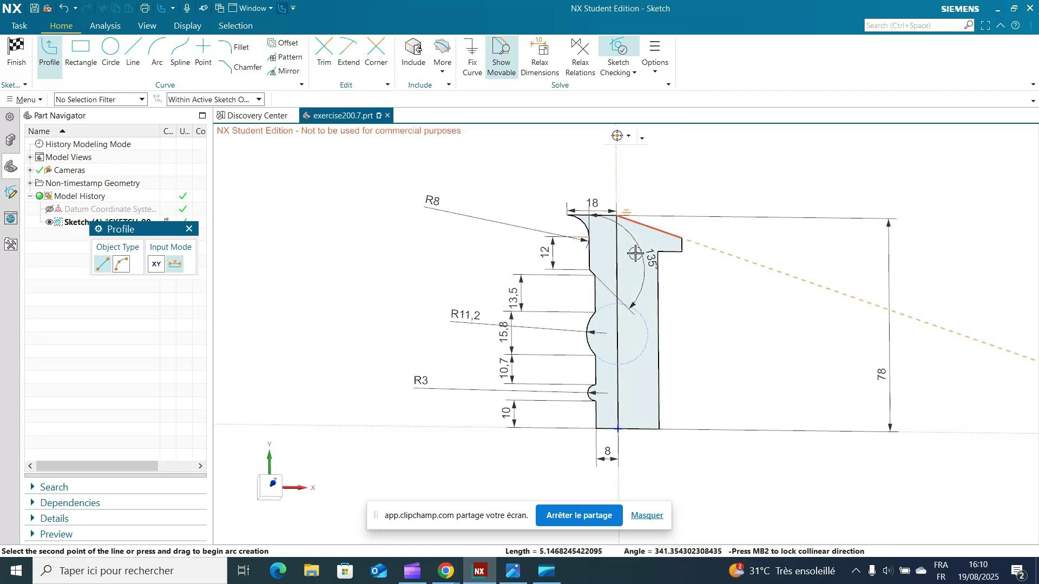
pyautogui.click(188, 228)
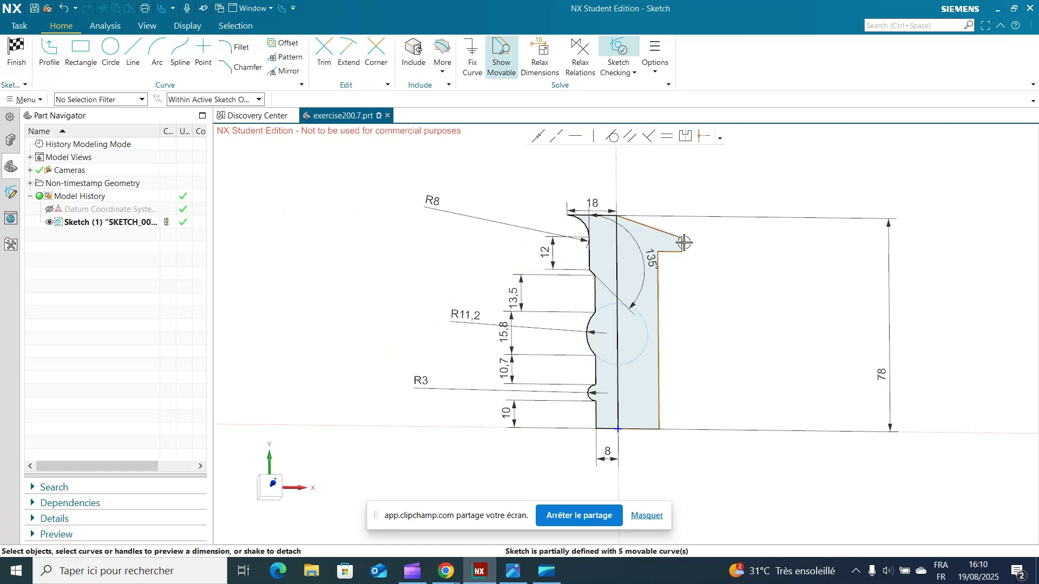
# Move the flange's outer corner up until its upper line is horizontal, raise its underside, and compare the shape with the reference drawing.
pyautogui.moveTo(684, 243); pyautogui.dragTo(685, 216)
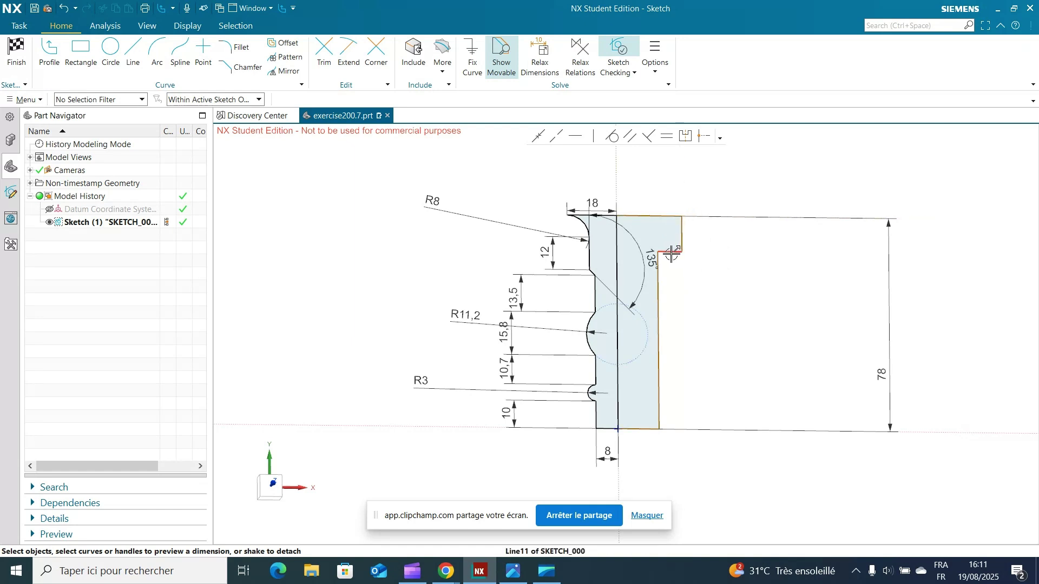
pyautogui.moveTo(671, 253); pyautogui.dragTo(671, 235)
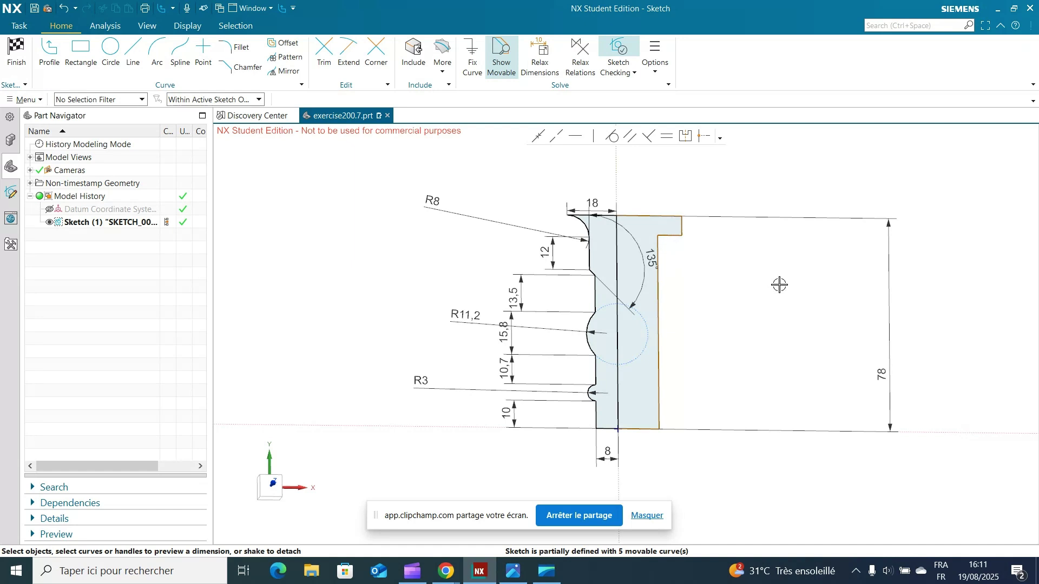
pyautogui.click(513, 573)
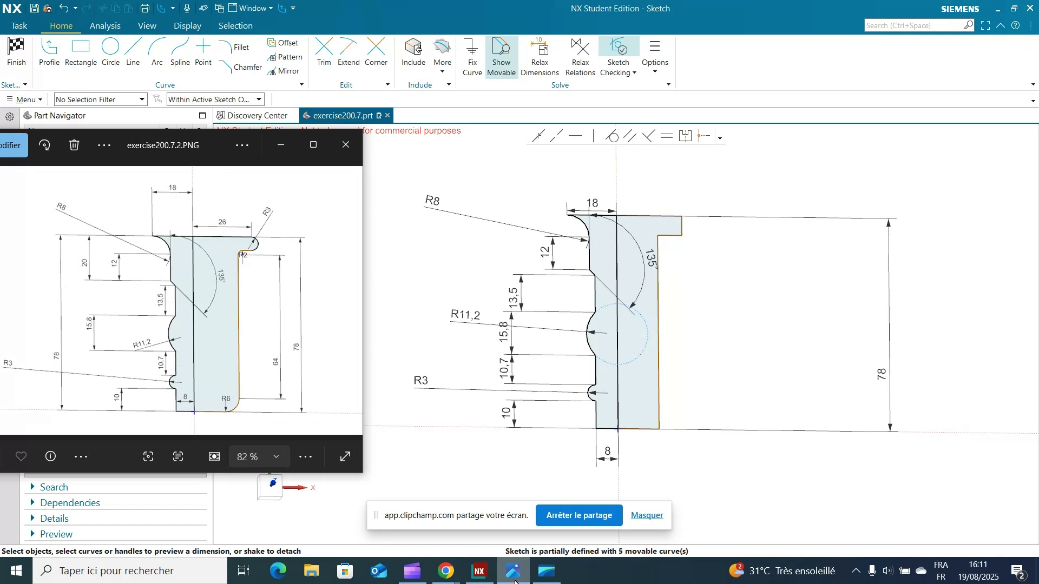
pyautogui.click(783, 303)
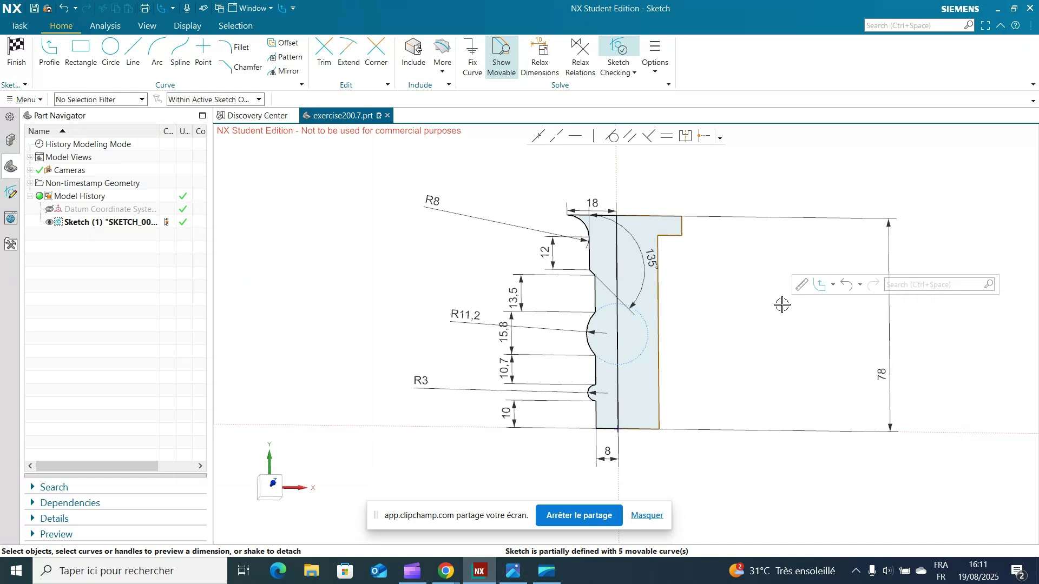
# Dimension the base line of the right-side profile as 20, placing the dimension below it.
pyautogui.click(638, 429)
pyautogui.click(640, 460)
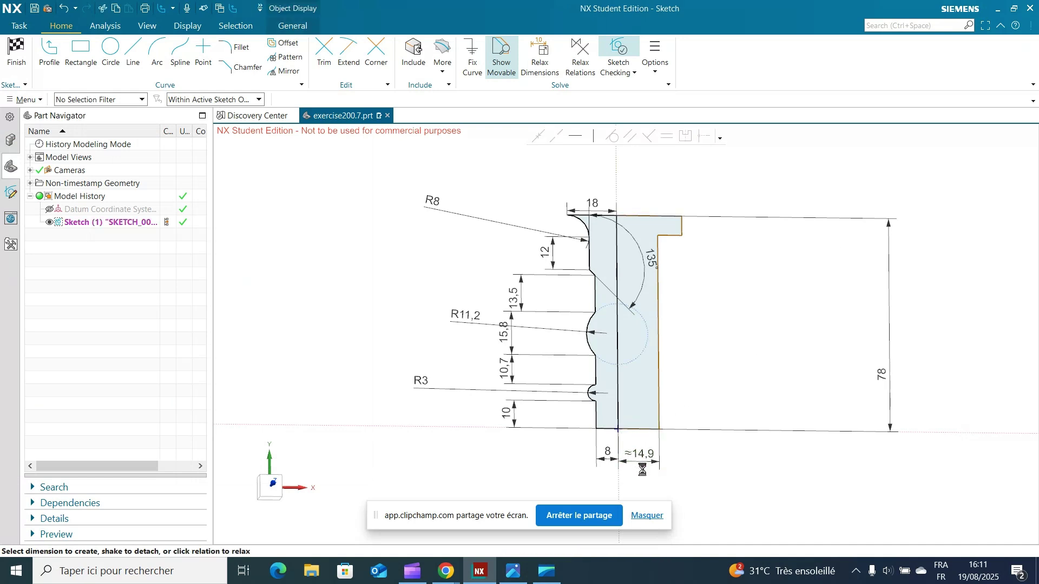
pyautogui.write('20')
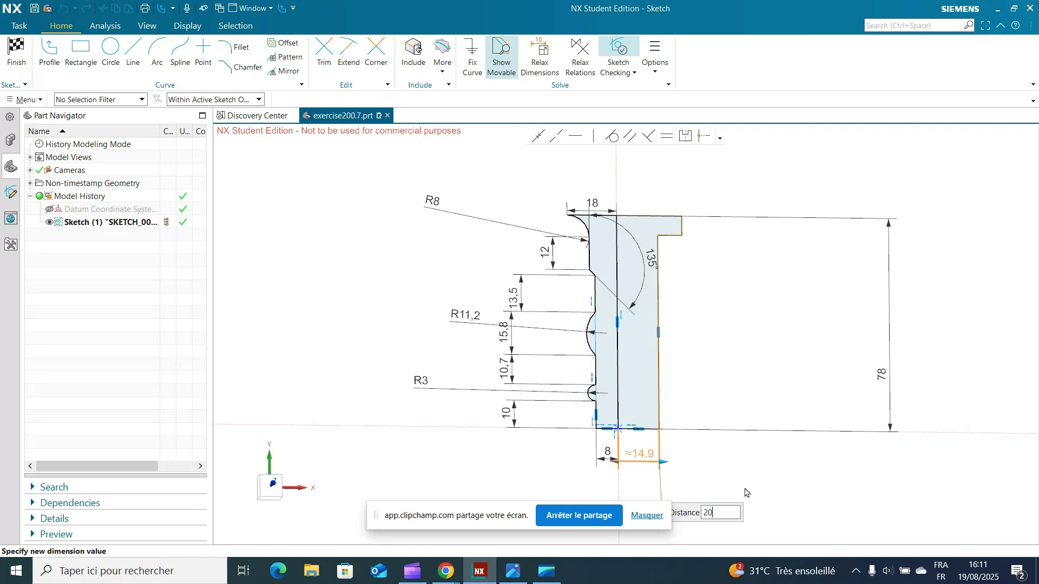
pyautogui.press('Return')
pyautogui.click(860, 492)
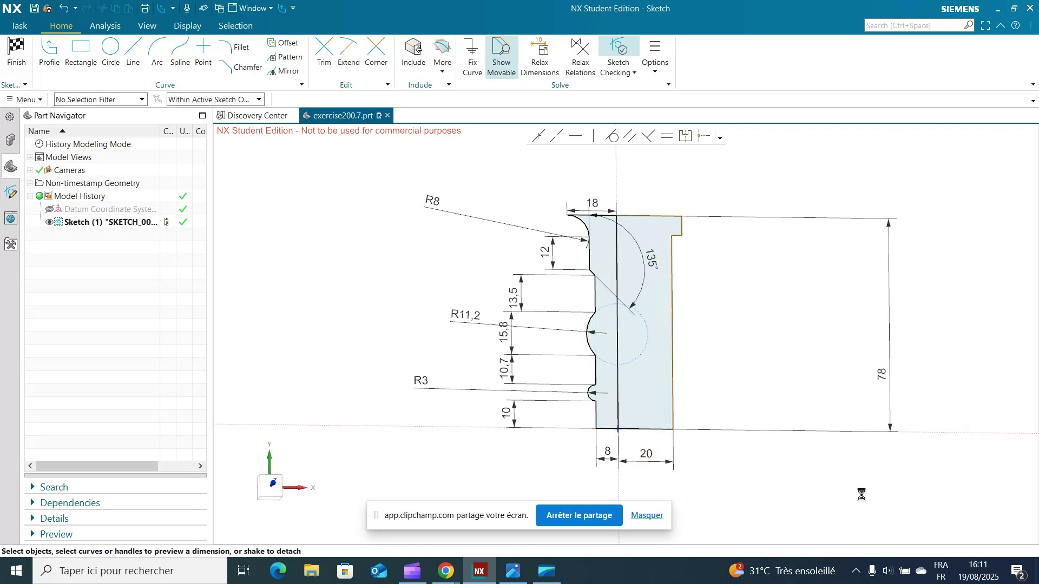
# Check the reference drawing and dimension the upper line of the right-side flange as 26, placing the dimension above it.
pyautogui.click(514, 573)
pyautogui.click(513, 573)
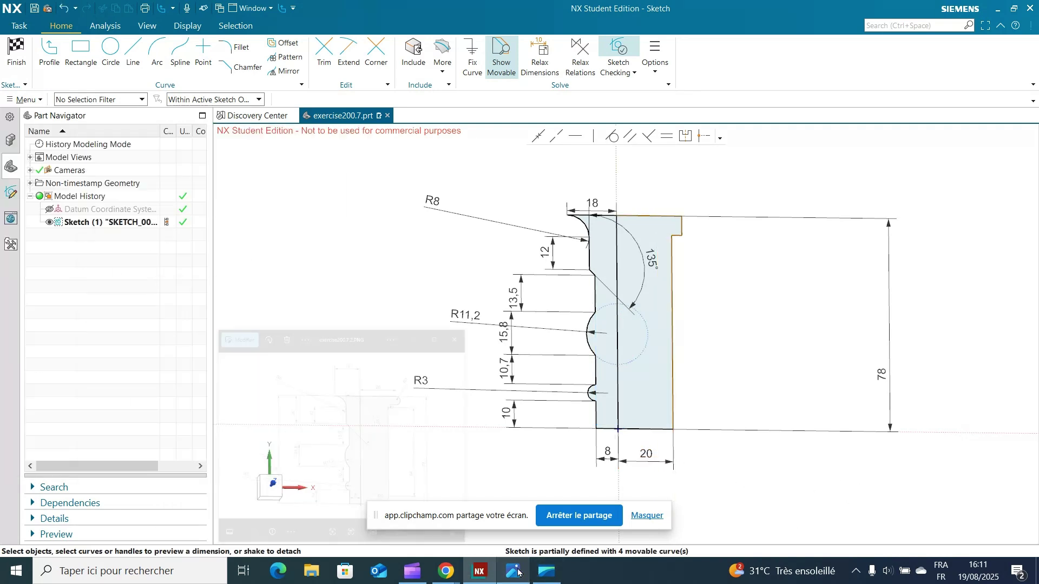
pyautogui.click(651, 217)
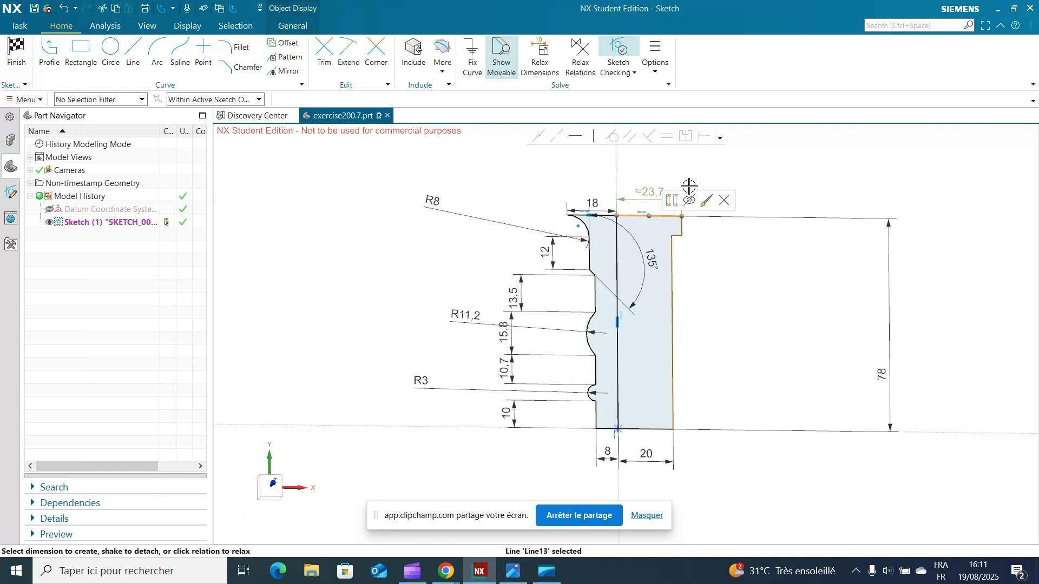
pyautogui.click(640, 195)
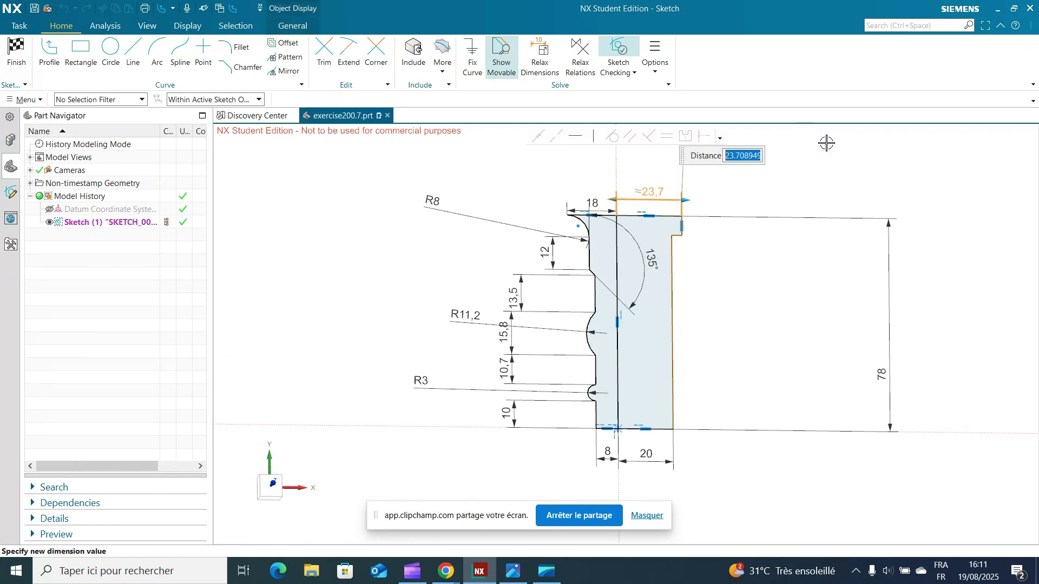
pyautogui.write('26')
pyautogui.press('Return')
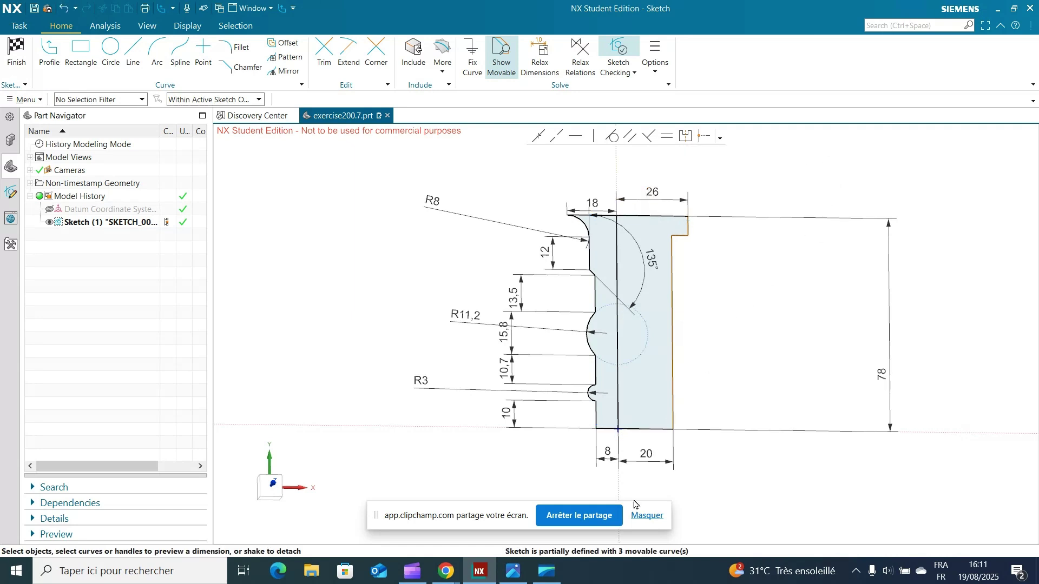
# Check the flange end in the reference drawing and draw an outward-bulging arc between the two ends of the flange's short vertical line.
pyautogui.click(513, 574)
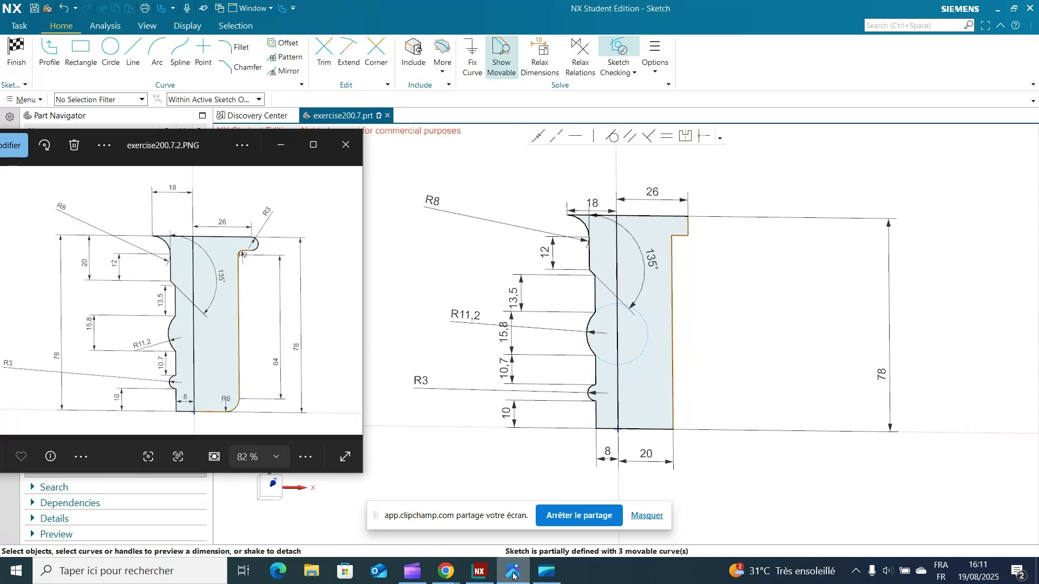
pyautogui.click(513, 573)
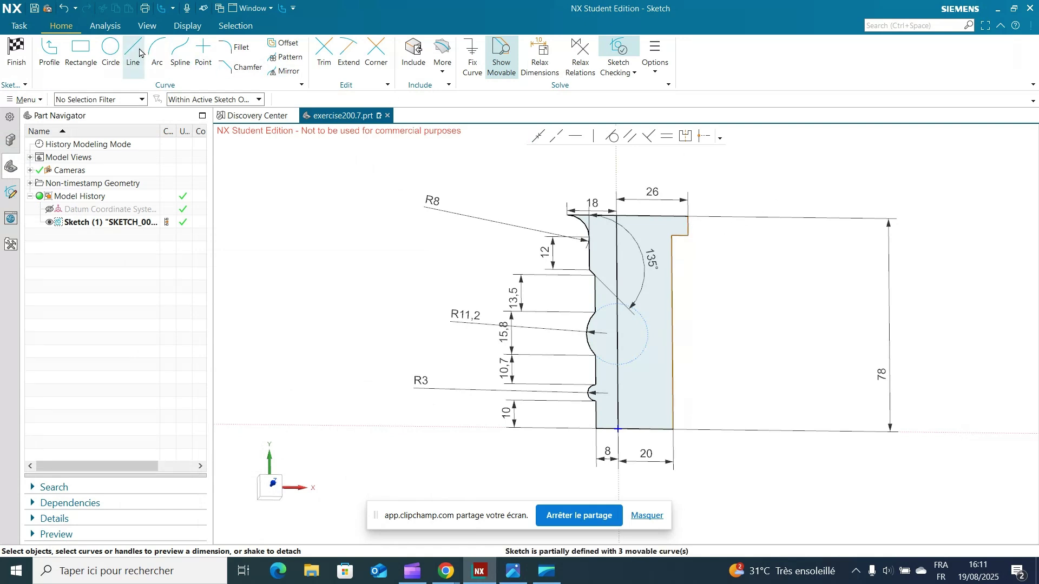
pyautogui.click(157, 53)
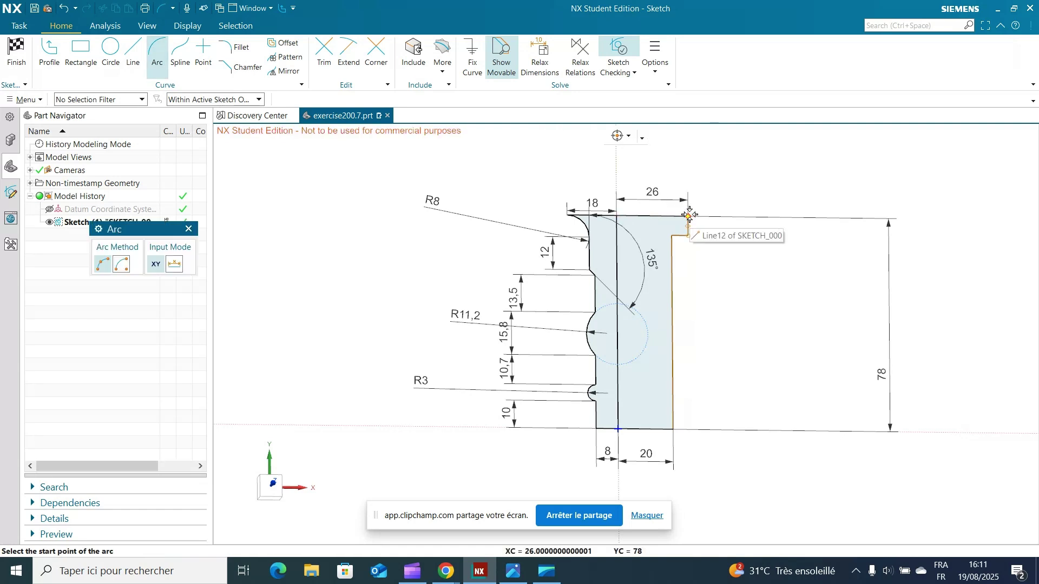
pyautogui.click(688, 216)
pyautogui.click(688, 234)
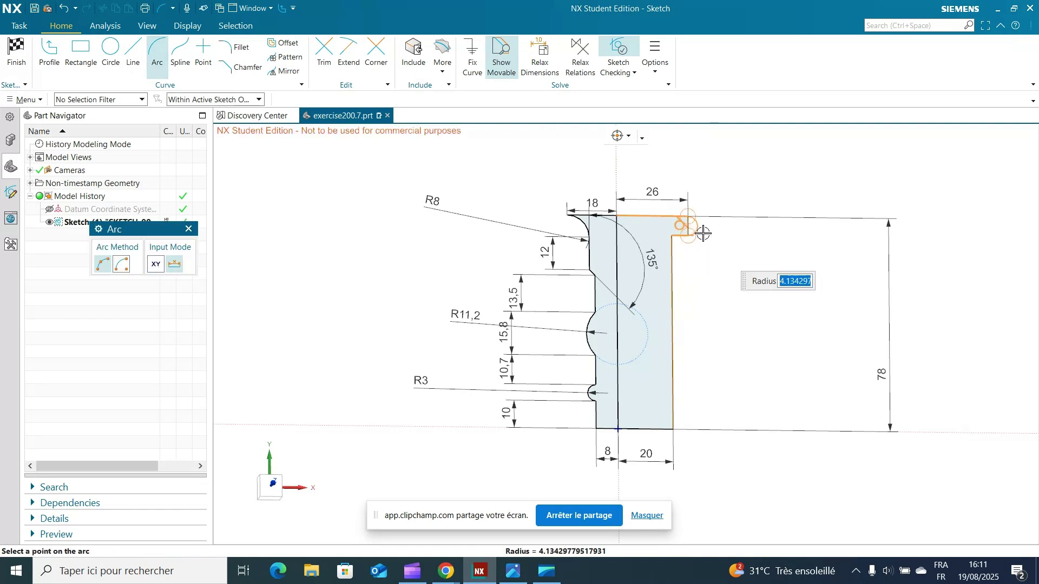
pyautogui.write('3')
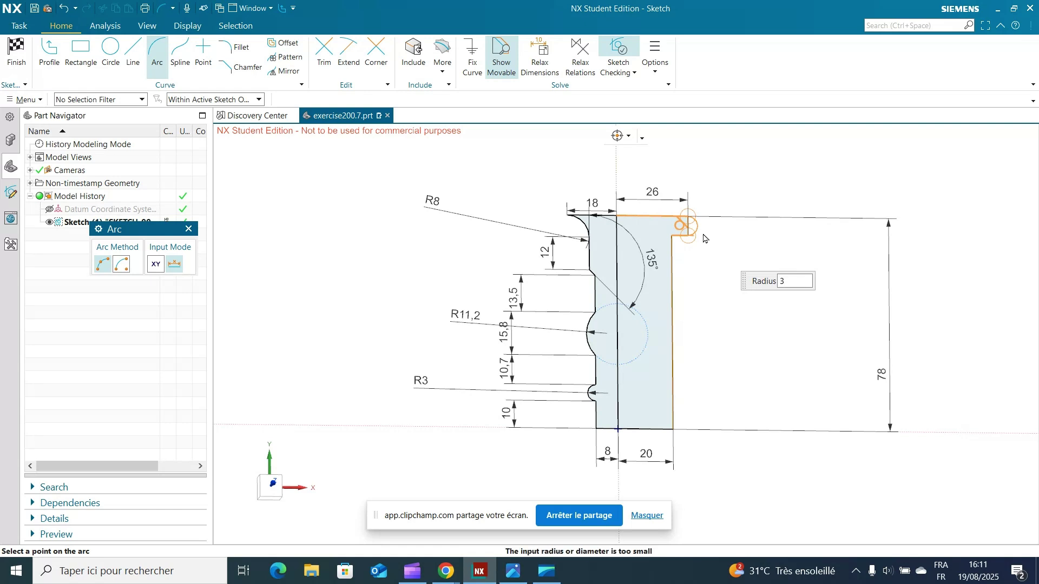
pyautogui.click(700, 230)
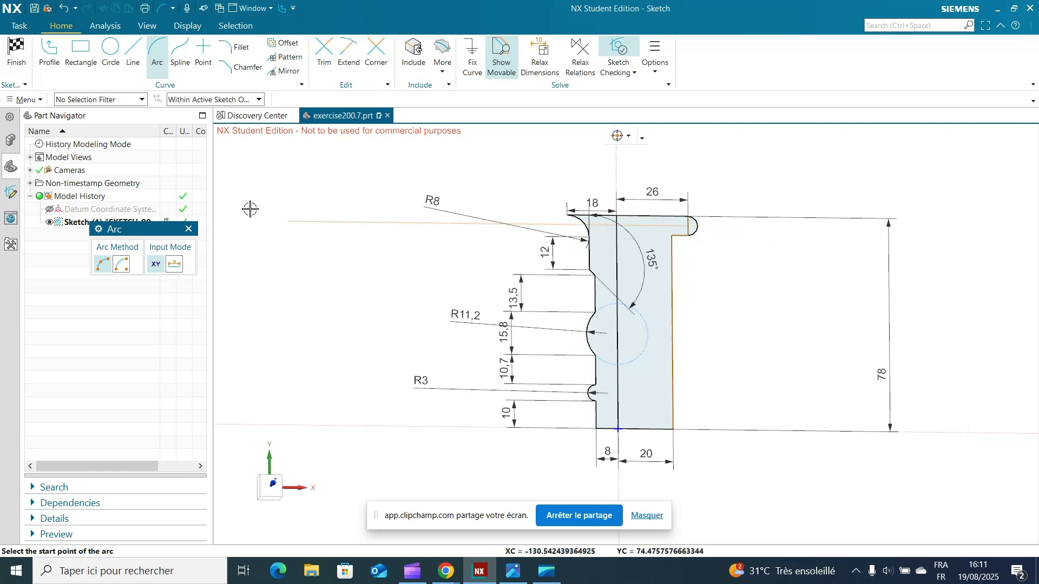
pyautogui.press('Escape')
# Trim away the short vertical line between the flange and its end arc.
pyautogui.press('t')
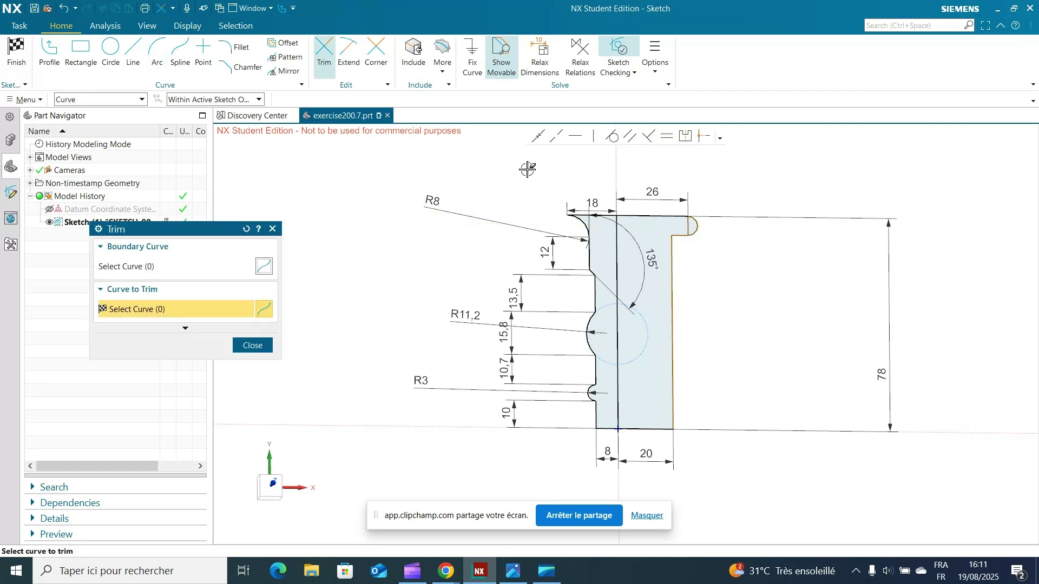
pyautogui.click(244, 344)
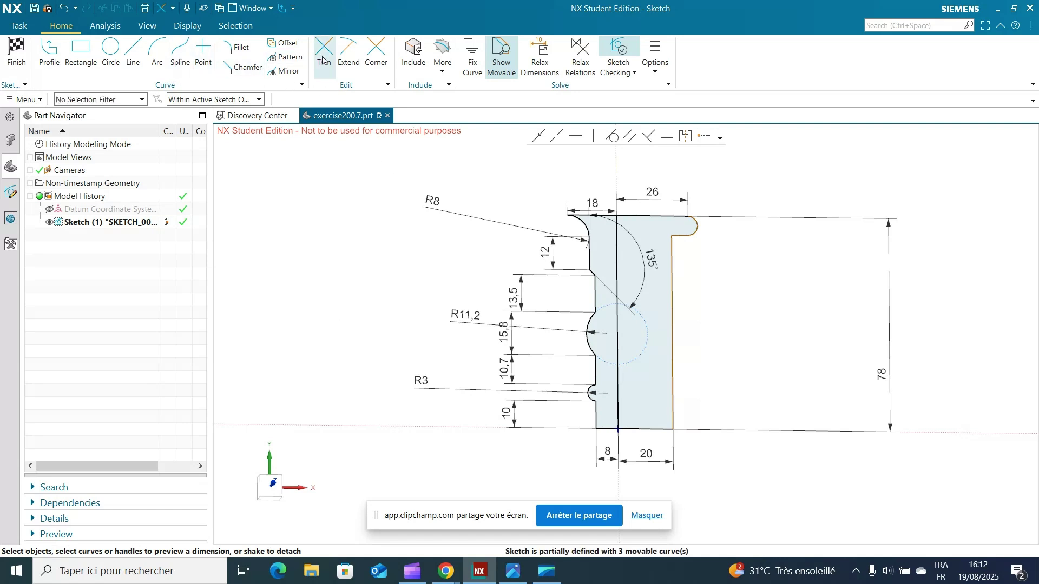
# Check the reference drawing and fillet the inner corner beneath the right-side flange with radius 2.
pyautogui.click(236, 47)
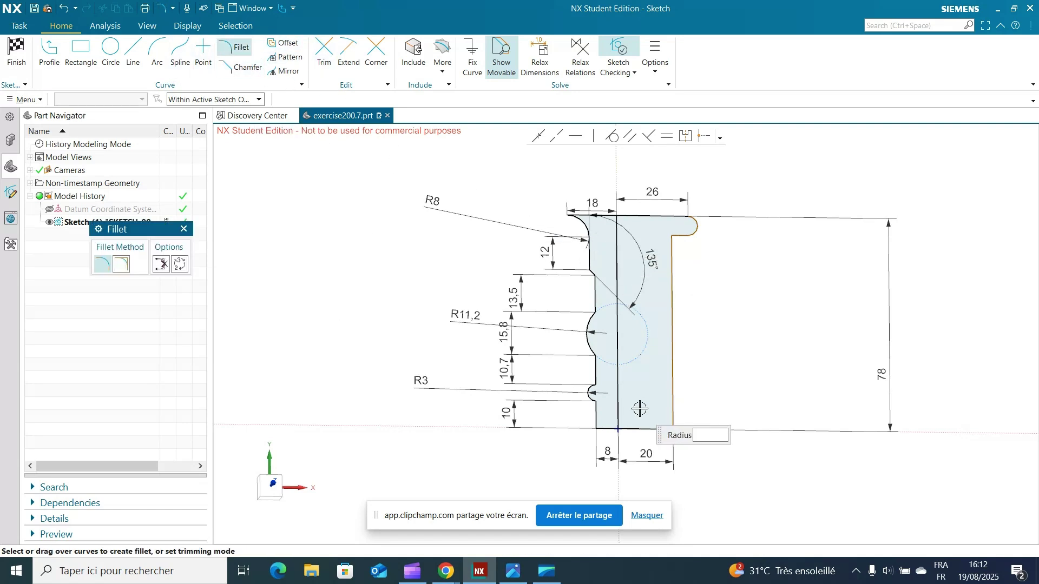
pyautogui.click(515, 575)
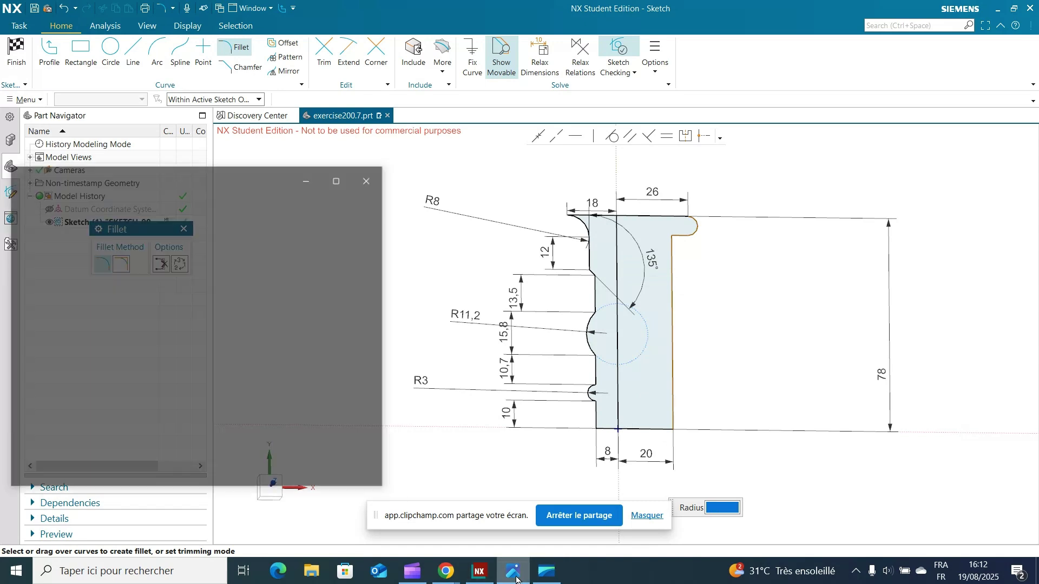
pyautogui.click(515, 575)
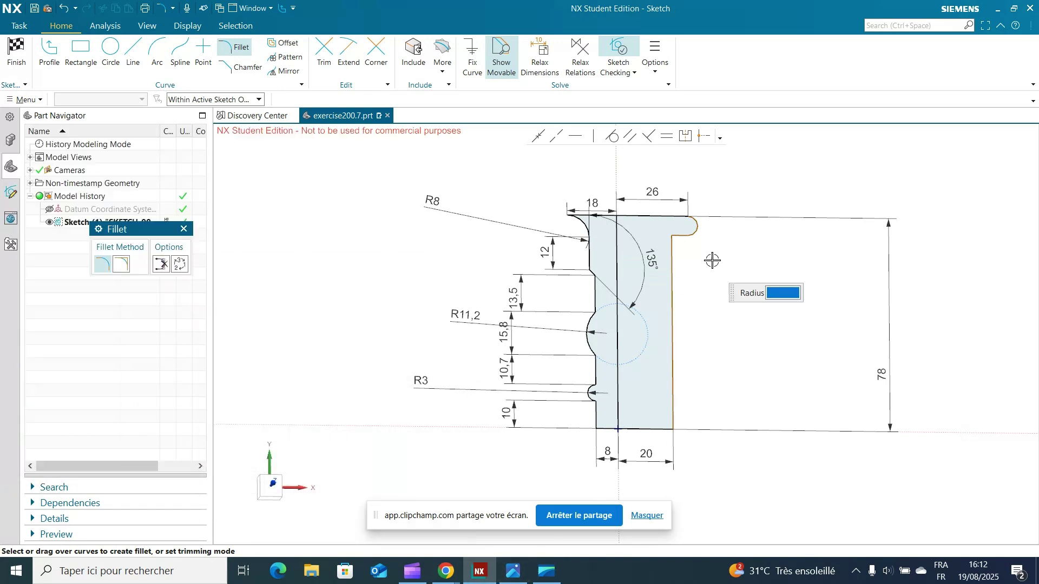
pyautogui.click(677, 237)
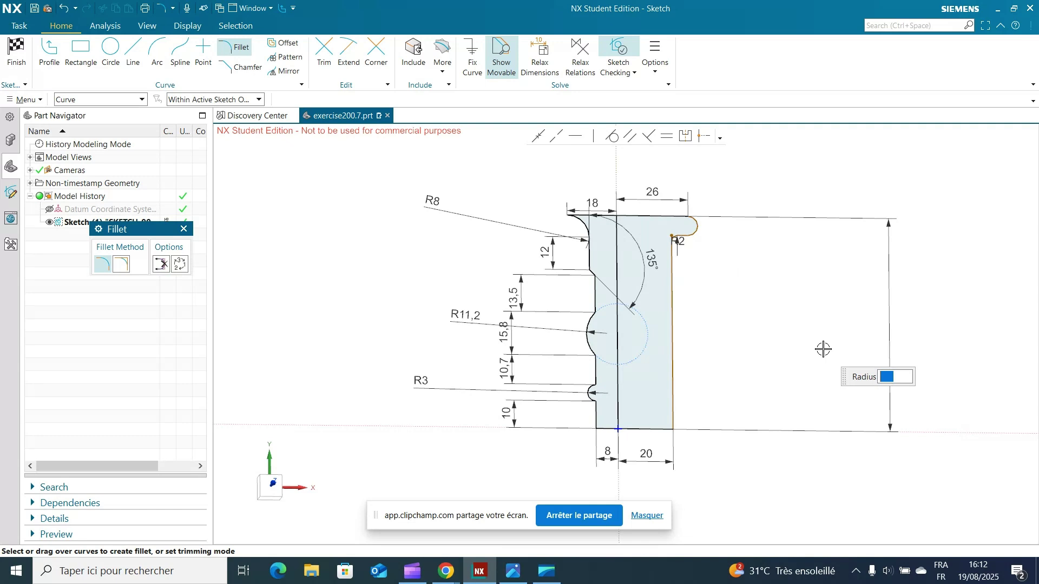
pyautogui.scroll(3, 670, 234)
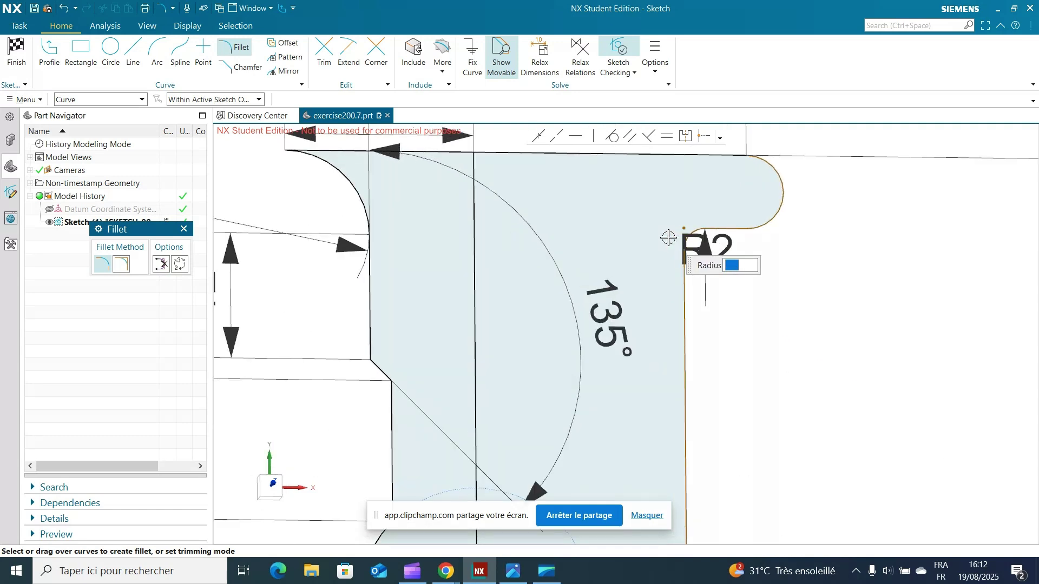
pyautogui.scroll(-2, 669, 237)
pyautogui.scroll(-2, 669, 237)
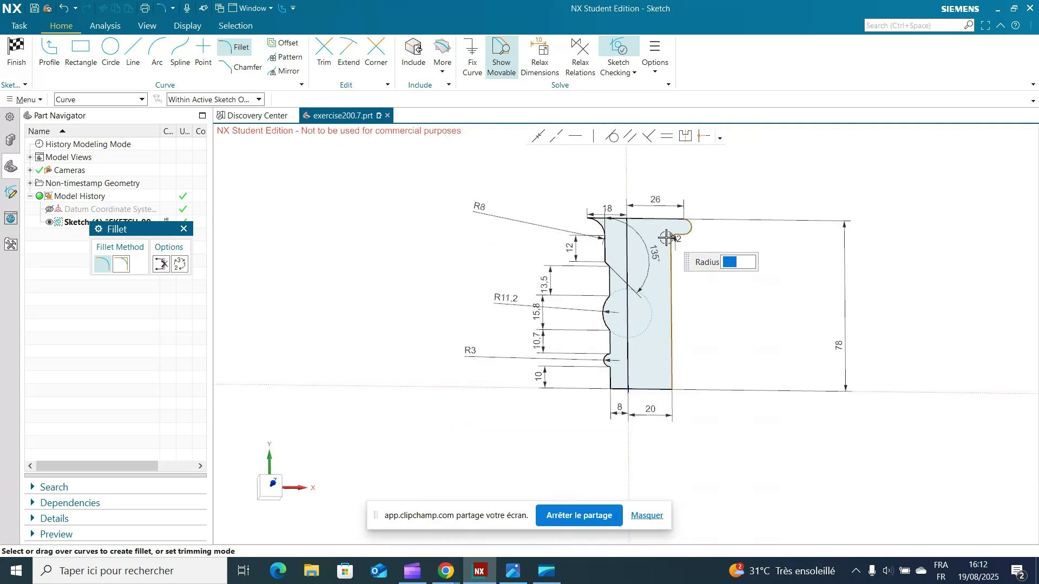
# Check the reference drawing and fillet the lower outer corner of the right-side profile with radius 6.
pyautogui.click(512, 572)
pyautogui.click(512, 572)
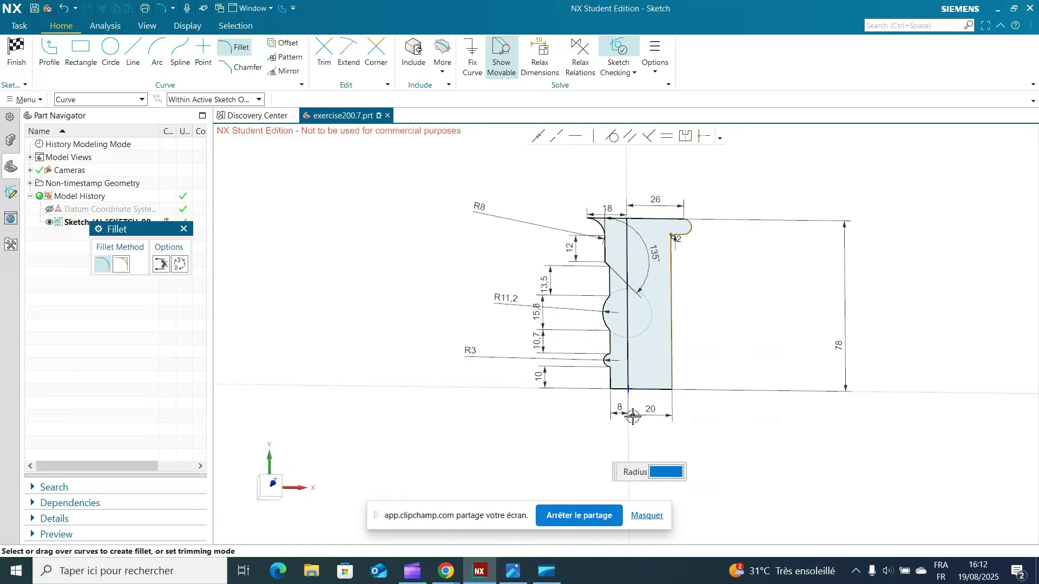
pyautogui.scroll(5, 676, 383)
pyautogui.click(659, 382)
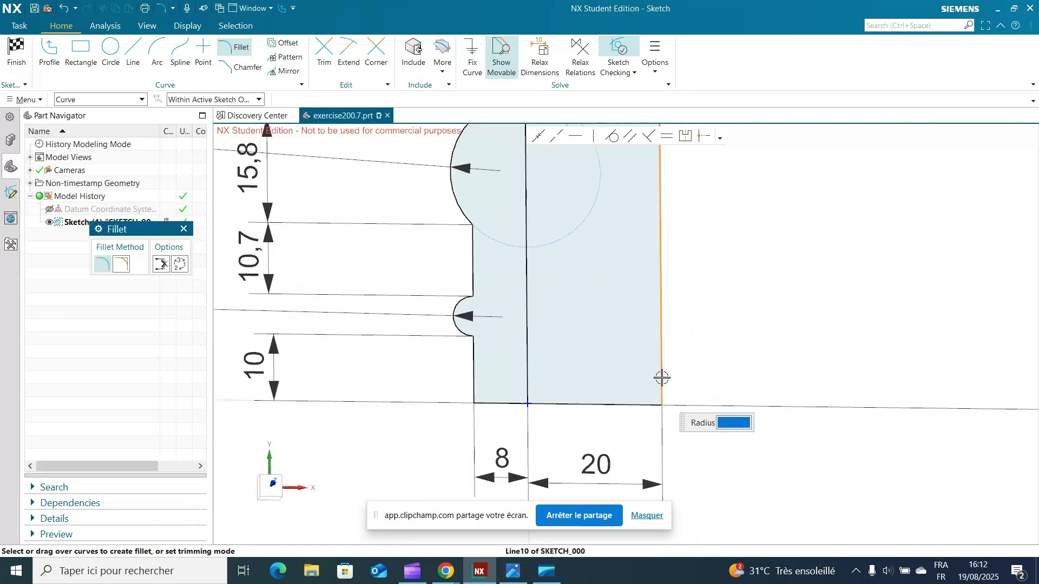
pyautogui.click(633, 404)
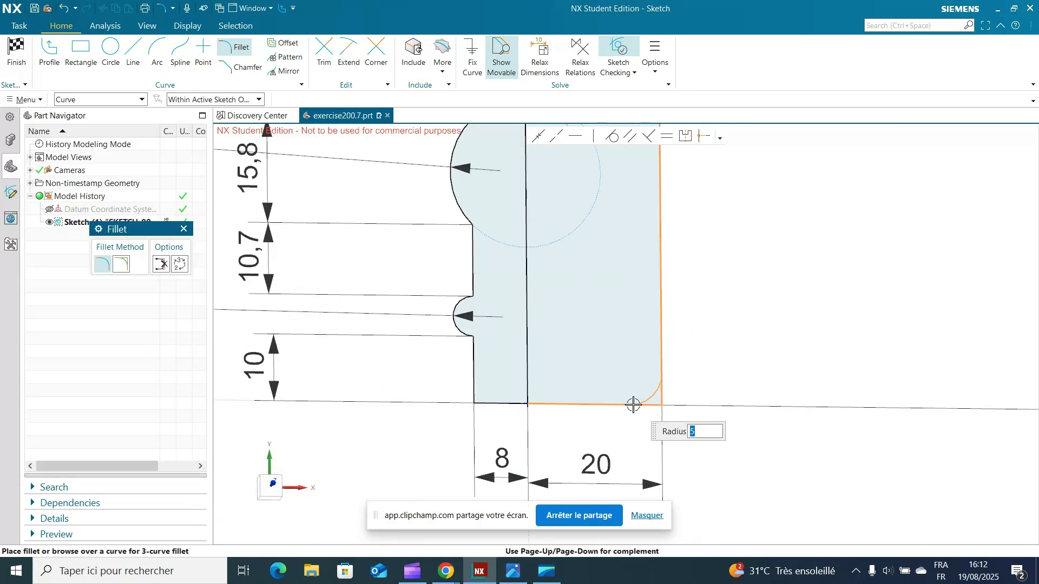
pyautogui.write('6')
pyautogui.press('Return')
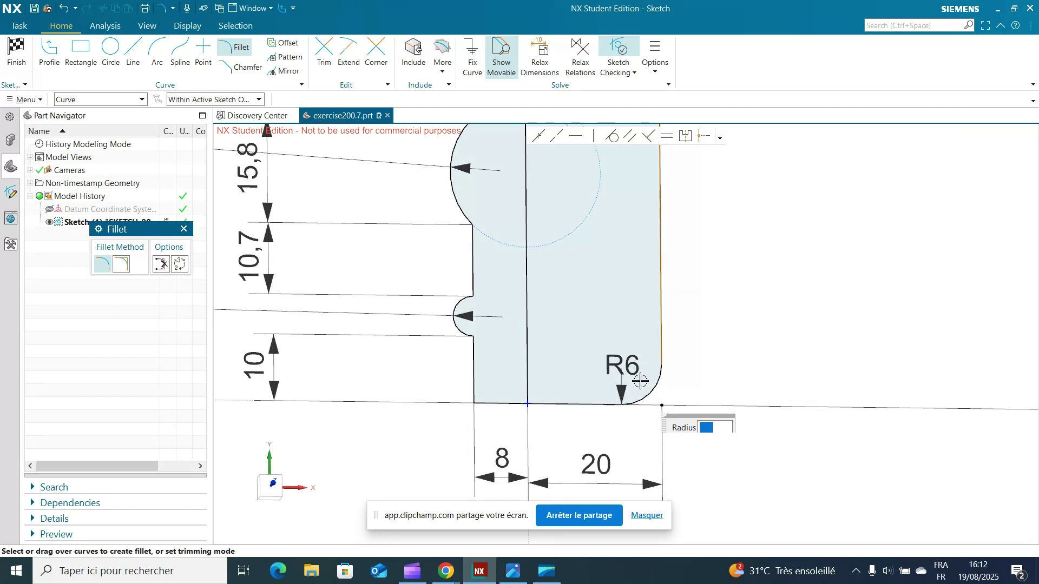
pyautogui.click(184, 229)
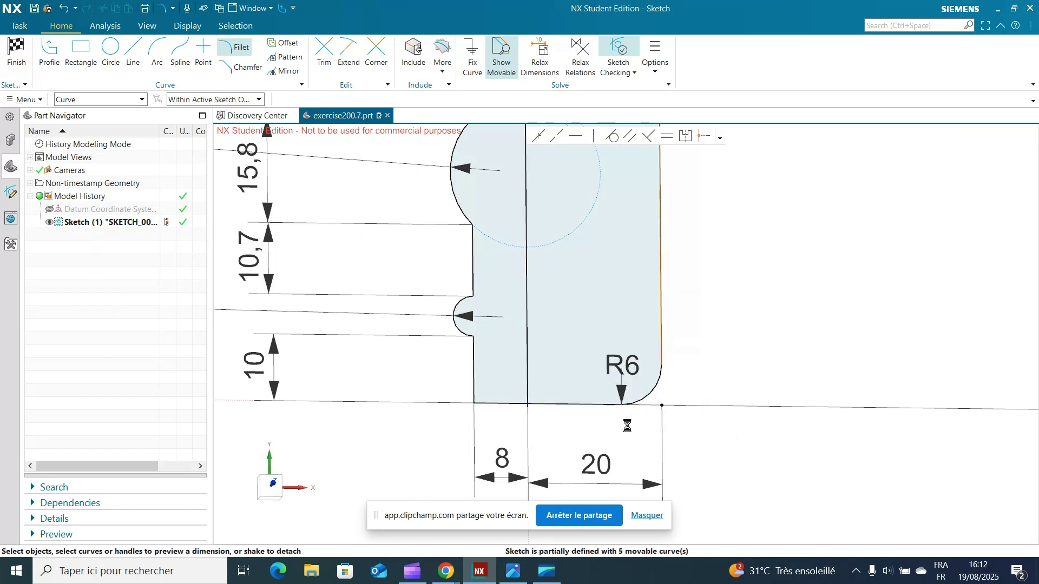
# Delete the leftover corner points at the R6 fillet and at the R2 fillet beneath the flange.
pyautogui.rightClick(662, 405)
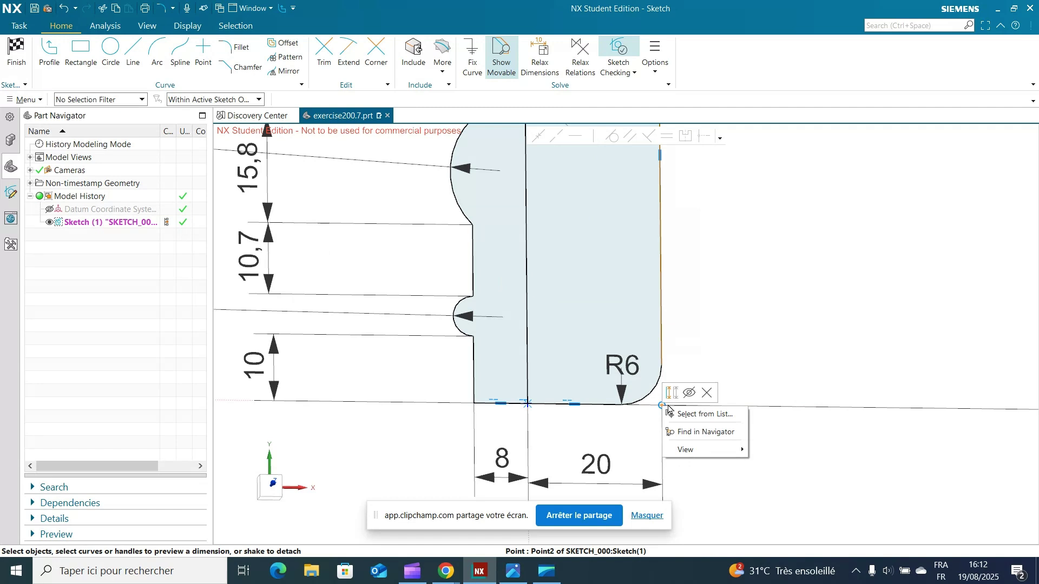
pyautogui.click(705, 395)
pyautogui.scroll(-5, 739, 378)
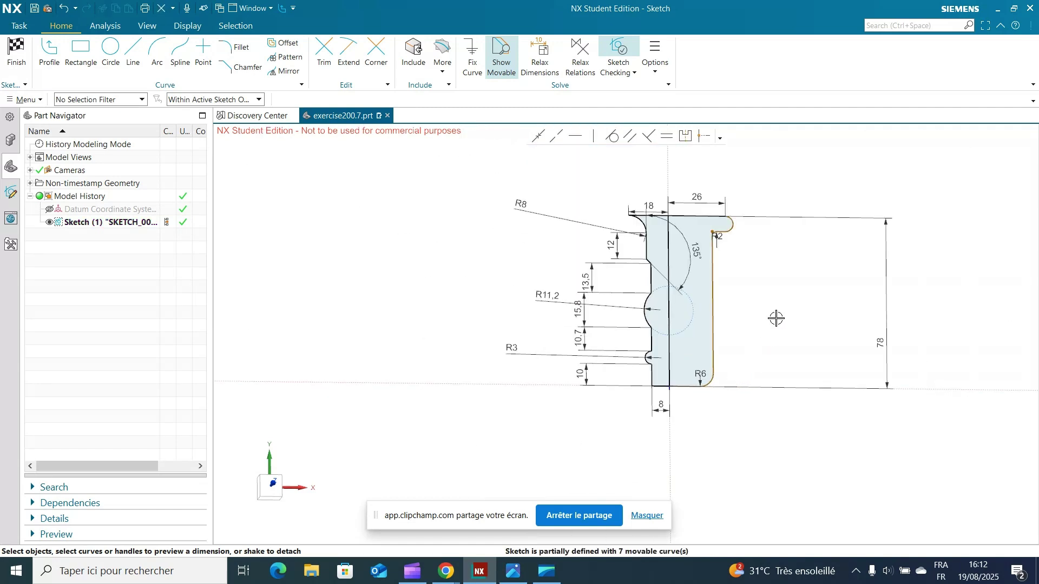
pyautogui.scroll(2, 754, 276)
pyautogui.scroll(2, 736, 250)
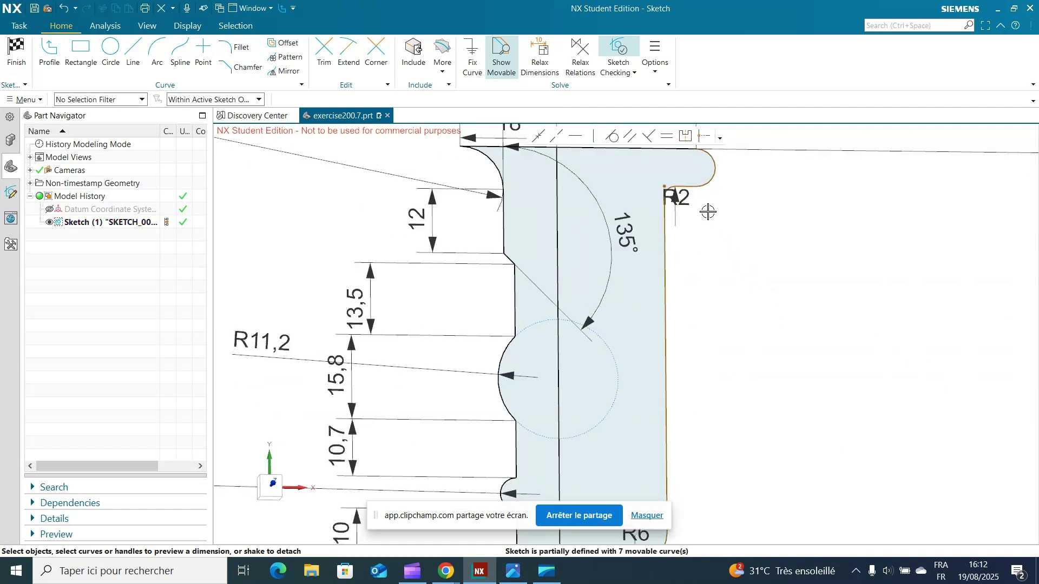
pyautogui.rightClick(663, 187)
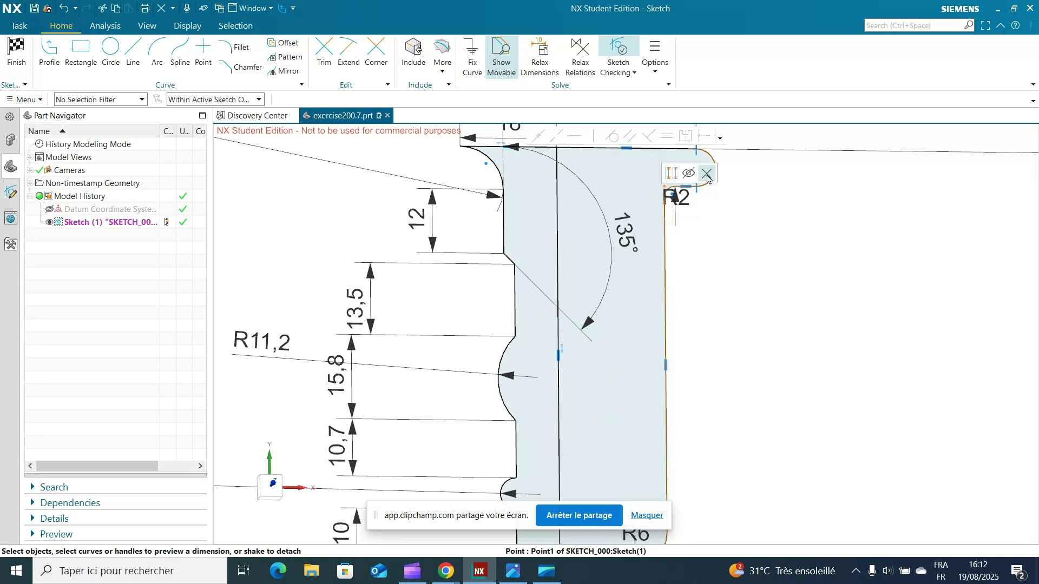
pyautogui.click(707, 178)
pyautogui.scroll(-3, 806, 270)
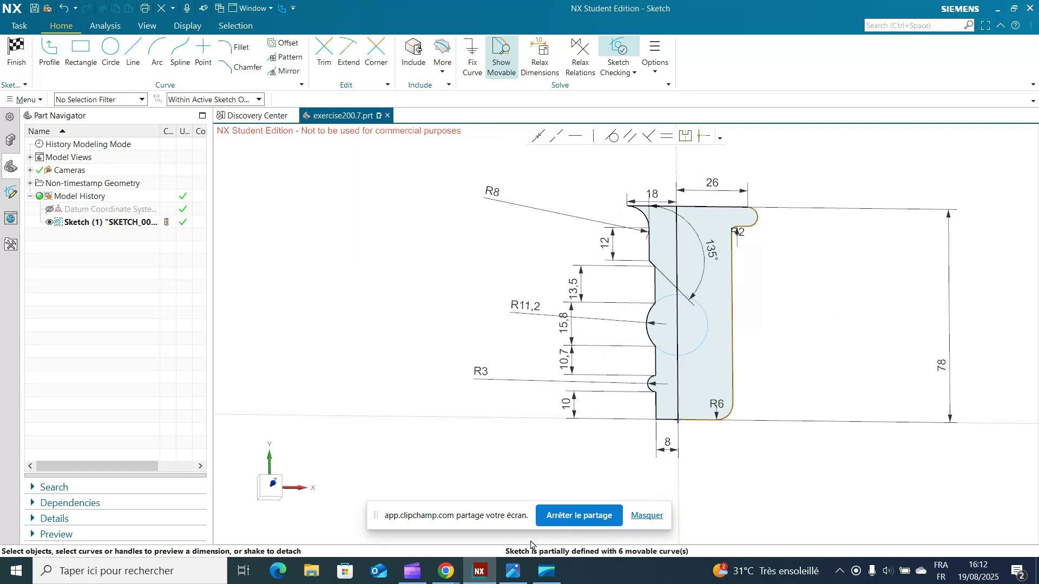
# Check the reference drawing and dimension the long vertical line of the right-side profile as 64.
pyautogui.click(513, 573)
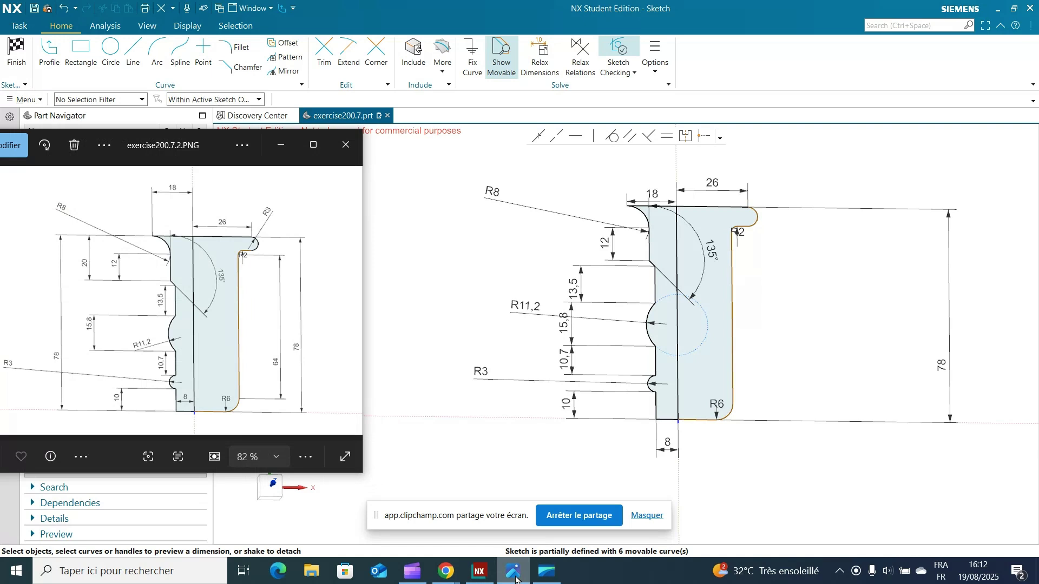
pyautogui.click(731, 345)
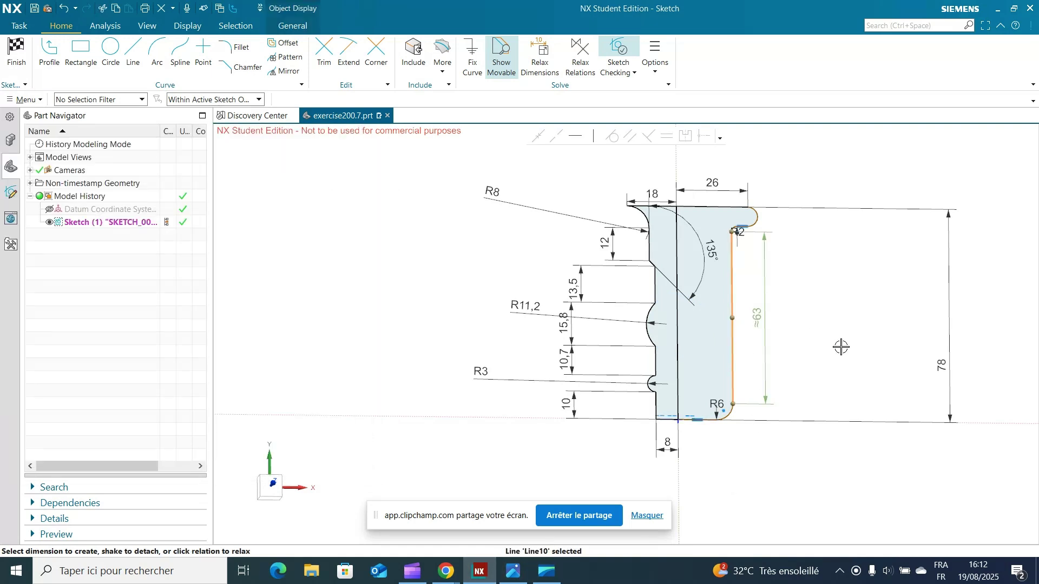
pyautogui.click(771, 355)
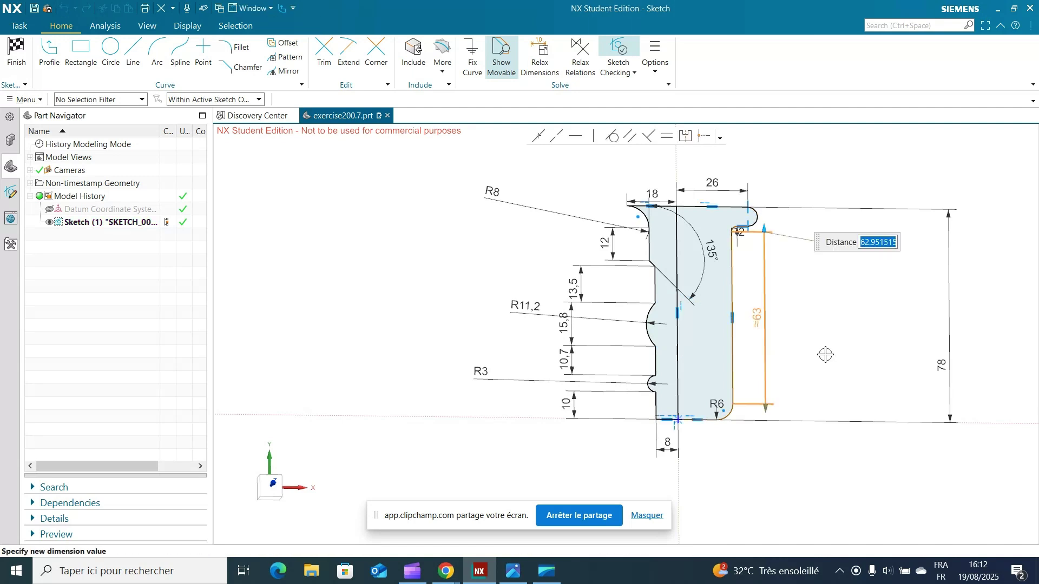
pyautogui.write('64')
pyautogui.press('Return')
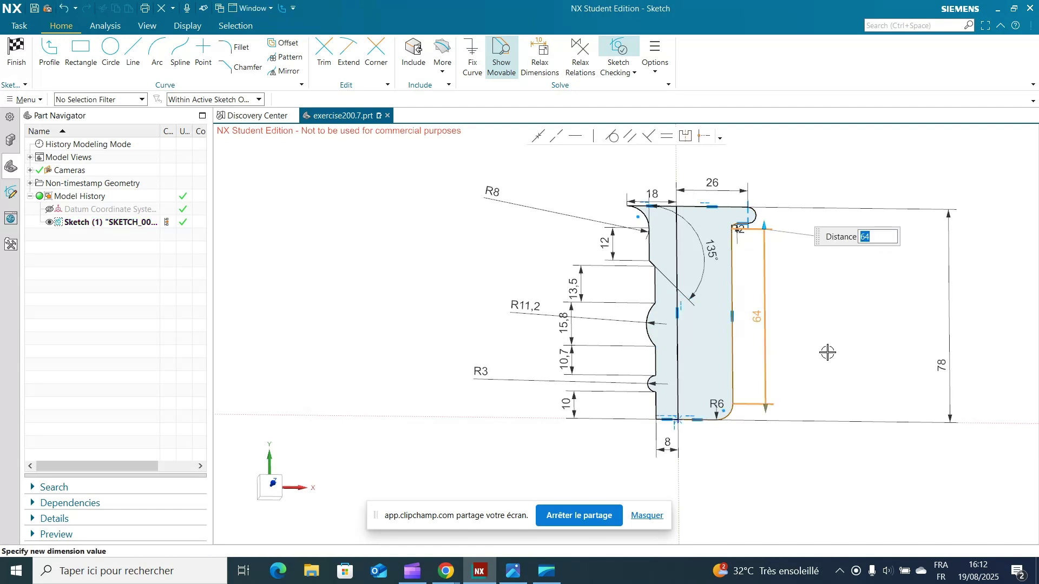
pyautogui.click(840, 316)
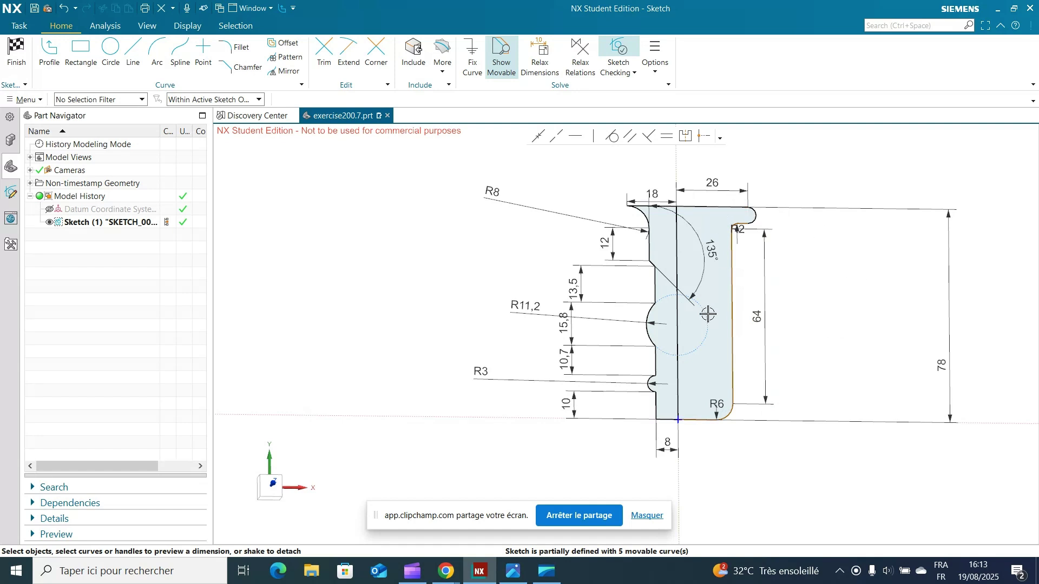
# Check the right-side flange's thickness between its lower and upper lines without adding a dimension.
pyautogui.scroll(2, 707, 314)
pyautogui.keyDown('shift'); pyautogui.moveTo(975, 218); pyautogui.dragTo(956, 309, button='middle'); pyautogui.keyUp('shift')
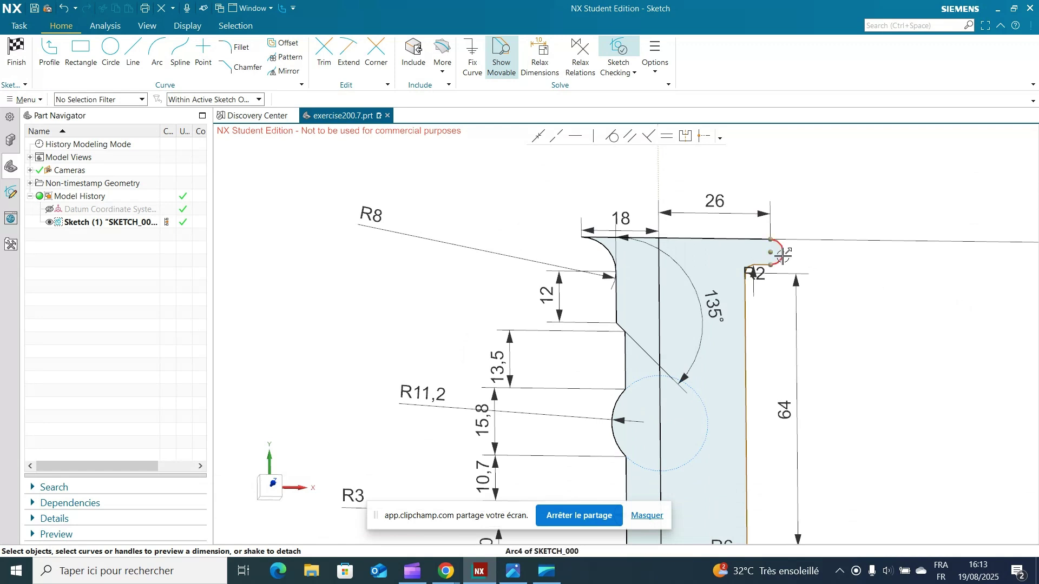
pyautogui.click(758, 265)
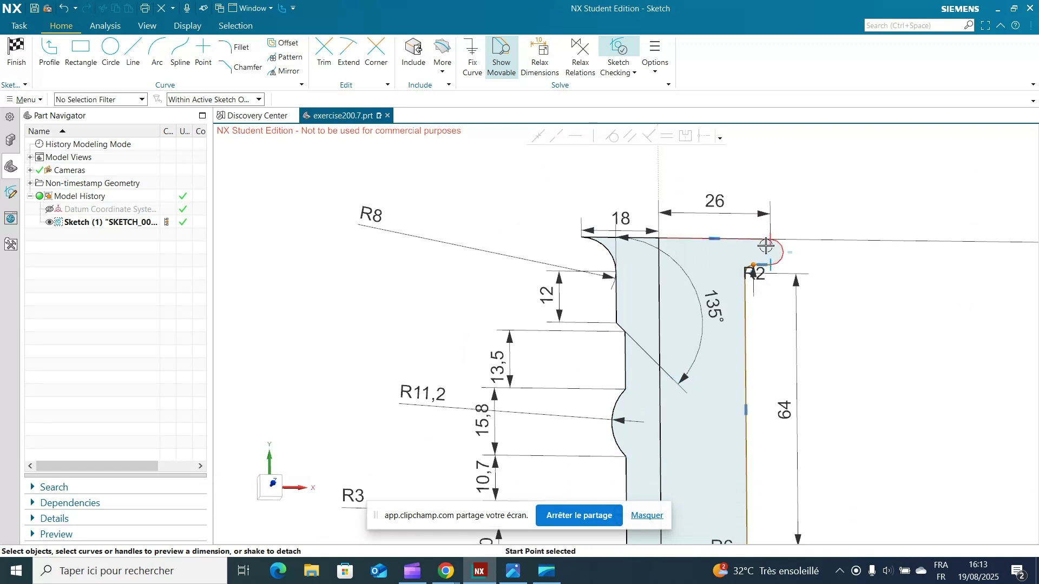
pyautogui.click(767, 239)
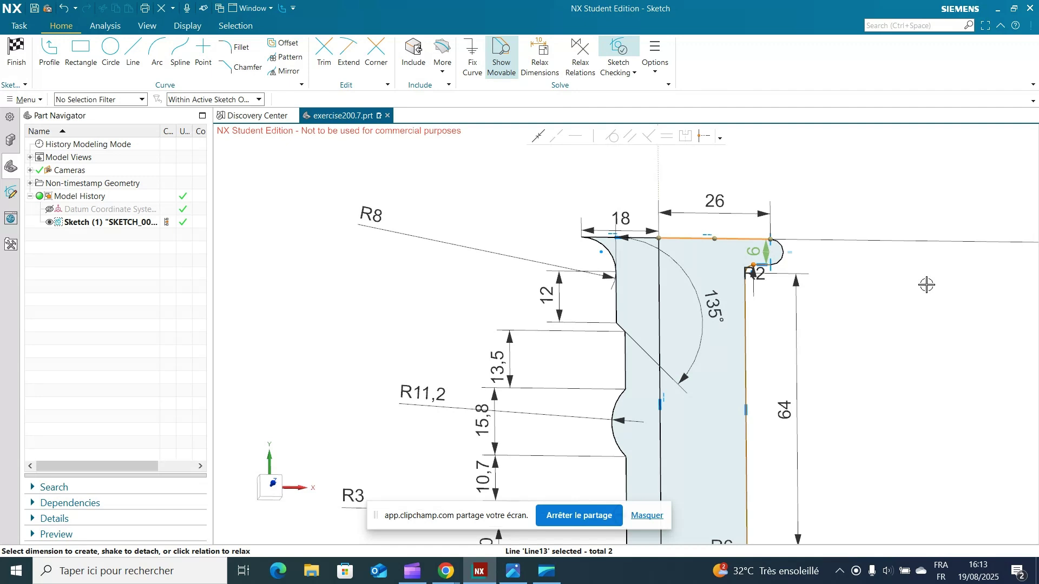
pyautogui.press('Escape')
pyautogui.scroll(-3, 927, 282)
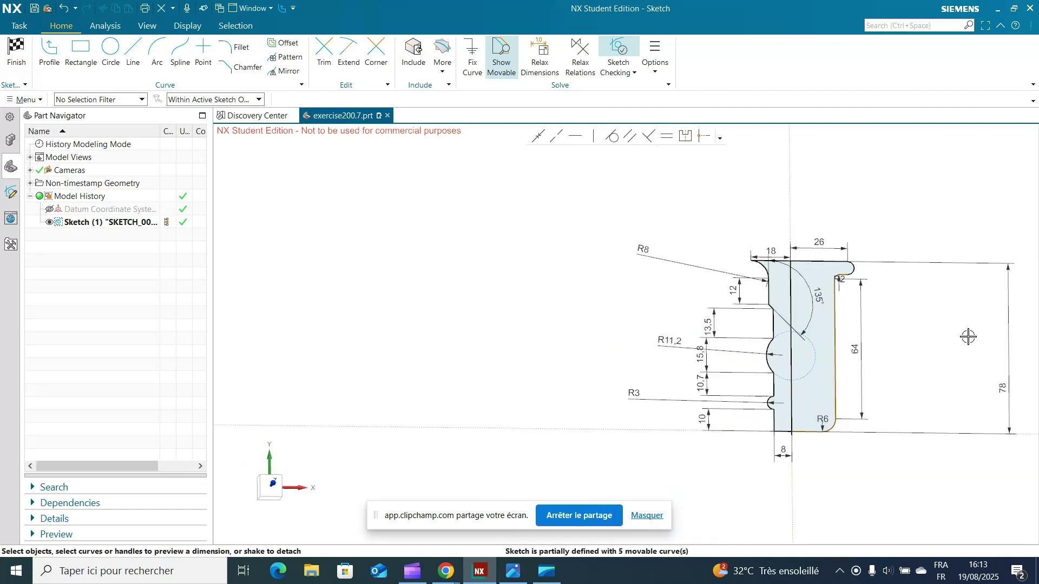
# Restrict the selection to dimensions, select all dimensions of the sketch and delete them.
pyautogui.keyDown('shift'); pyautogui.moveTo(927, 357); pyautogui.dragTo(761, 324, button='middle'); pyautogui.keyUp('shift')
pyautogui.scroll(1, 760, 325)
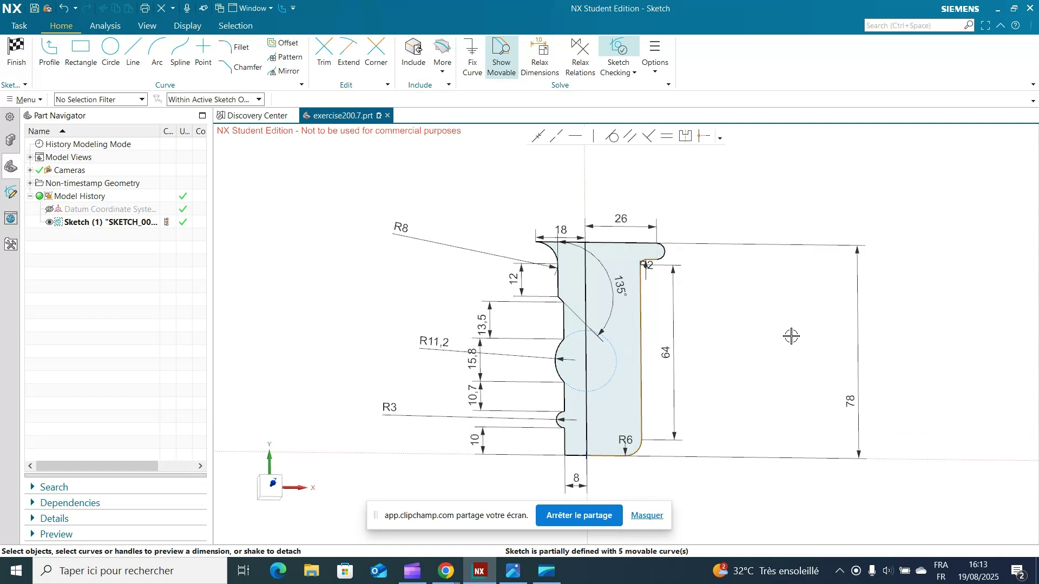
pyautogui.click(96, 101)
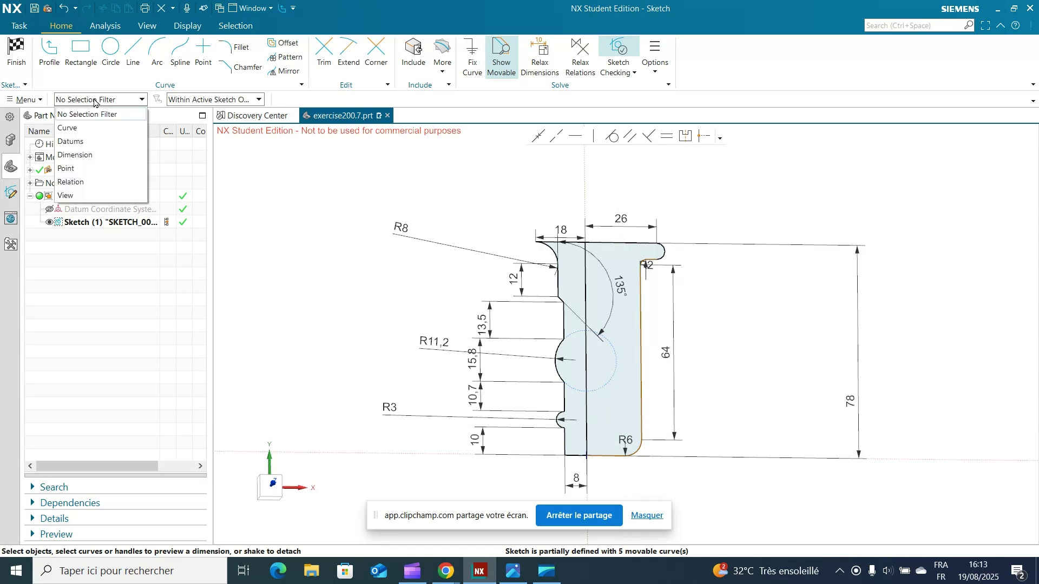
pyautogui.click(91, 155)
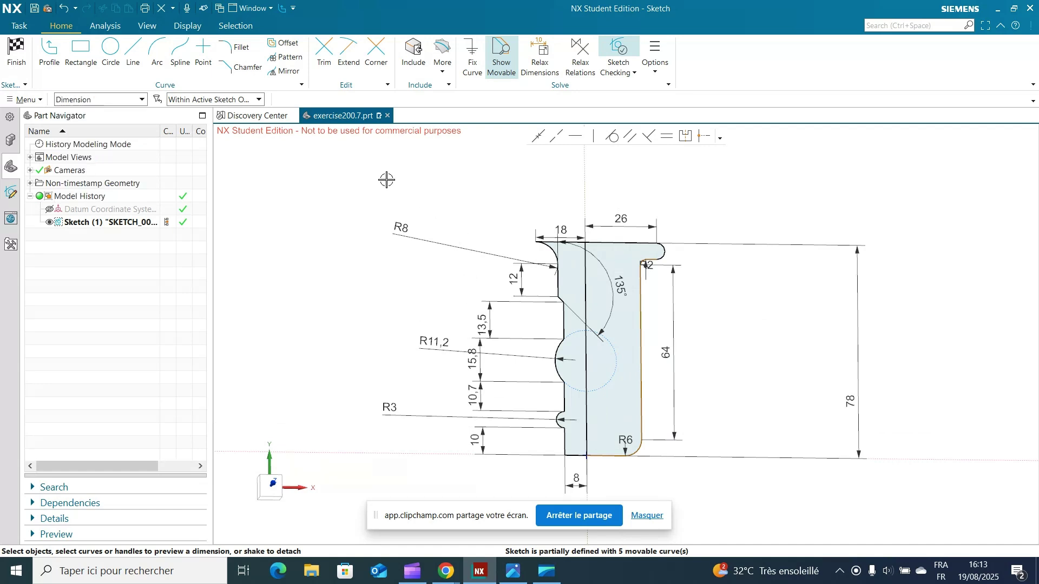
pyautogui.moveTo(326, 179)
pyautogui.mouseDown()
pyautogui.moveTo(611, 568)
pyautogui.moveTo(907, 529)
pyautogui.mouseUp()
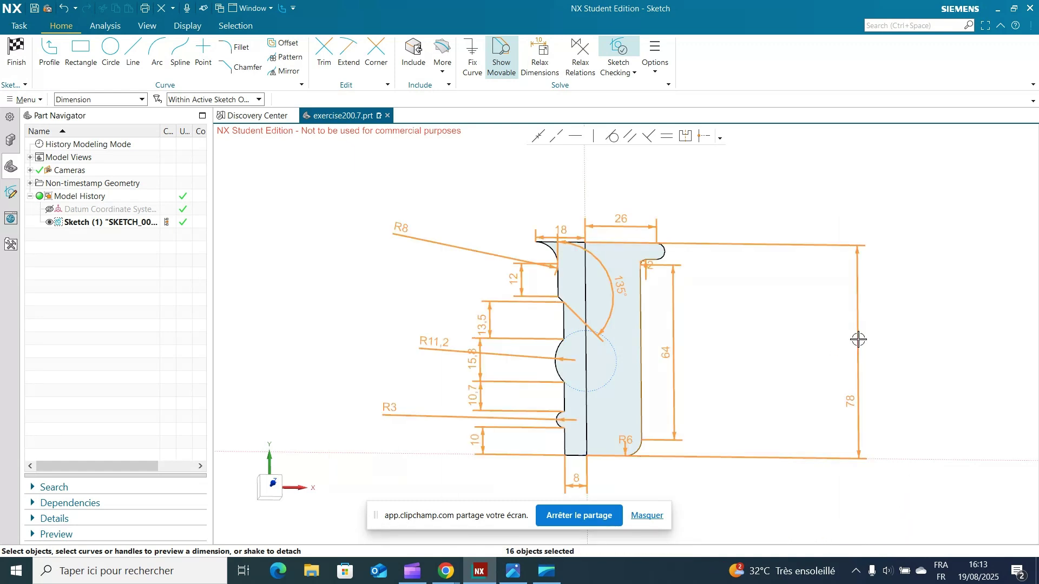
pyautogui.rightClick(858, 339)
pyautogui.click(904, 327)
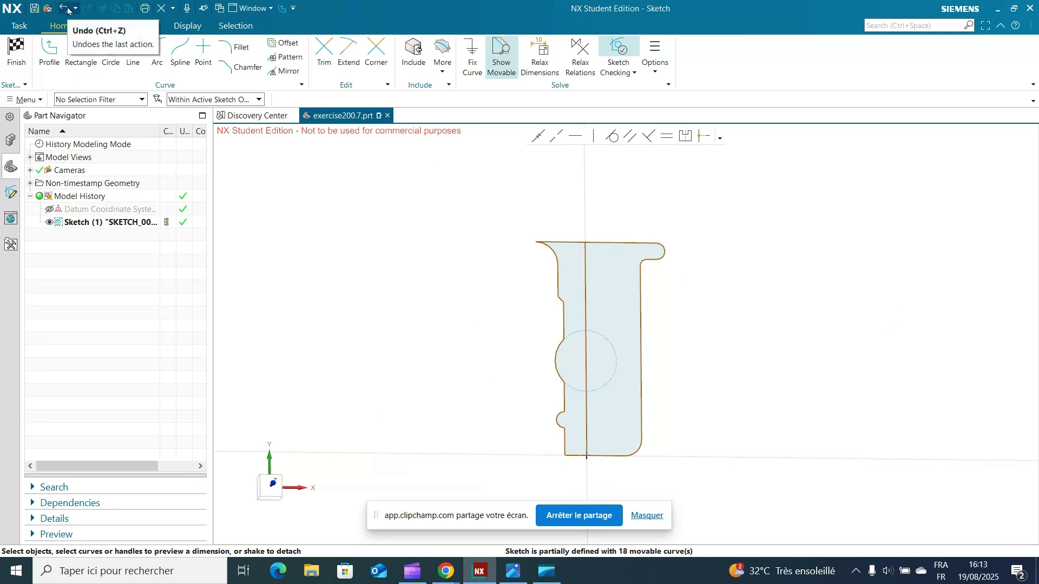
# Finish the sketch and deselect it in the model view.
pyautogui.click(17, 50)
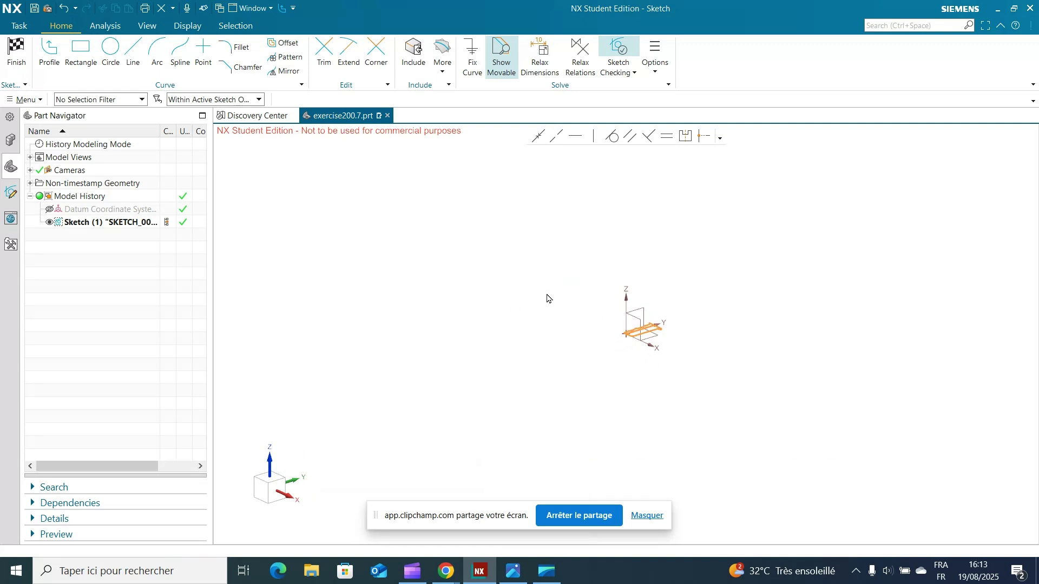
pyautogui.scroll(3, 735, 325)
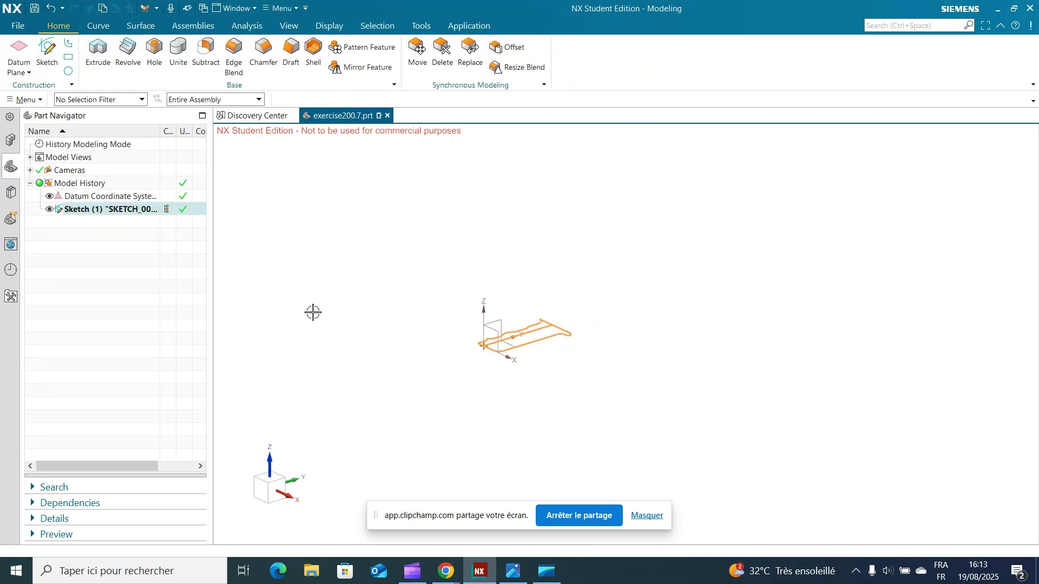
pyautogui.scroll(2, 324, 317)
pyautogui.scroll(2, 337, 323)
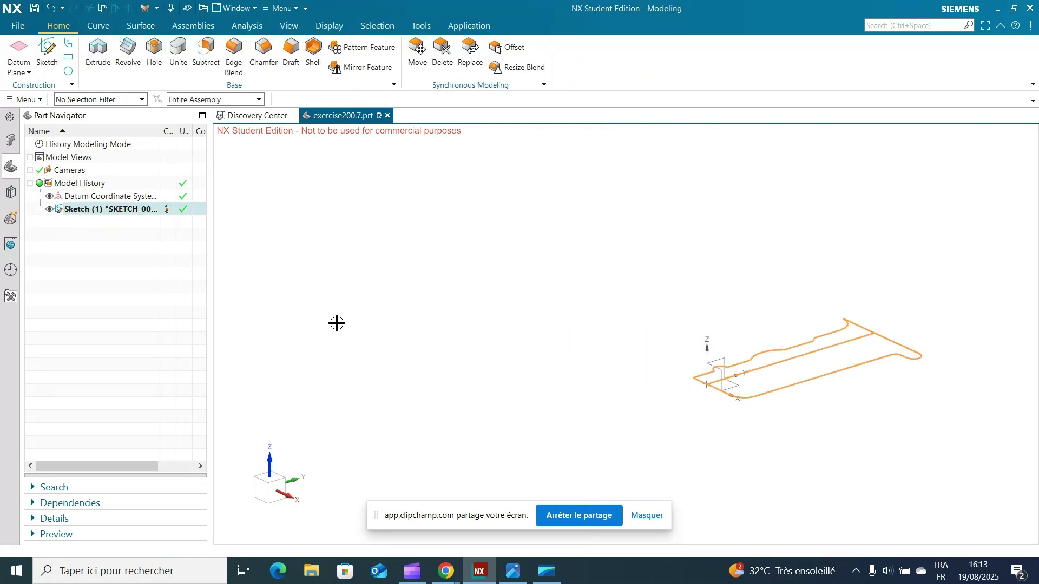
pyautogui.click(371, 303)
pyautogui.moveTo(586, 280)
pyautogui.mouseDown()
pyautogui.moveTo(510, 283)
pyautogui.moveTo(475, 271)
pyautogui.mouseUp()
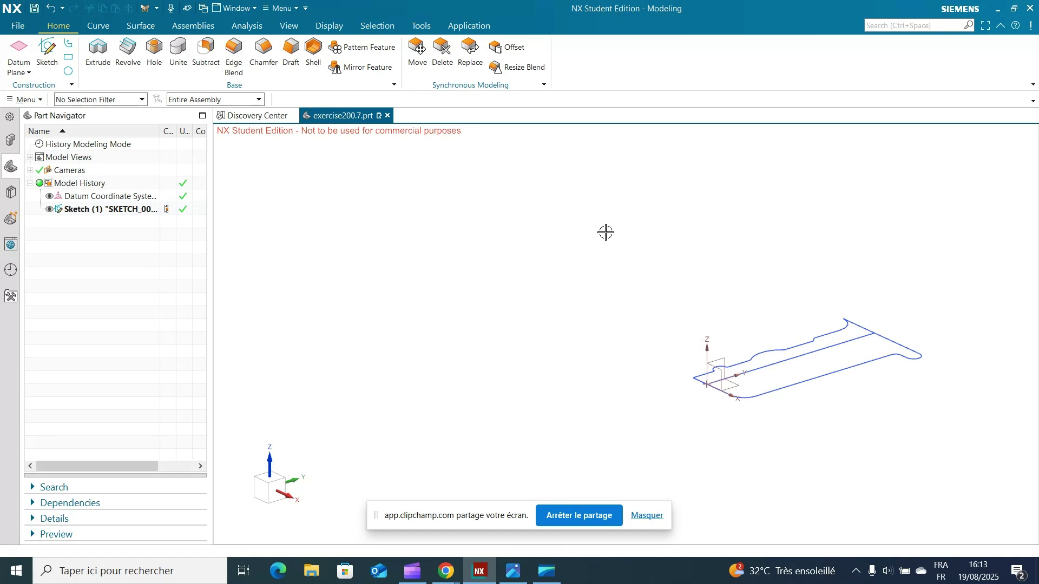
pyautogui.moveTo(605, 232)
pyautogui.keyDown('shift'); pyautogui.mouseDown(button='middle')
pyautogui.moveTo(587, 248)
pyautogui.moveTo(502, 247)
pyautogui.mouseUp(button='middle'); pyautogui.keyUp('shift')
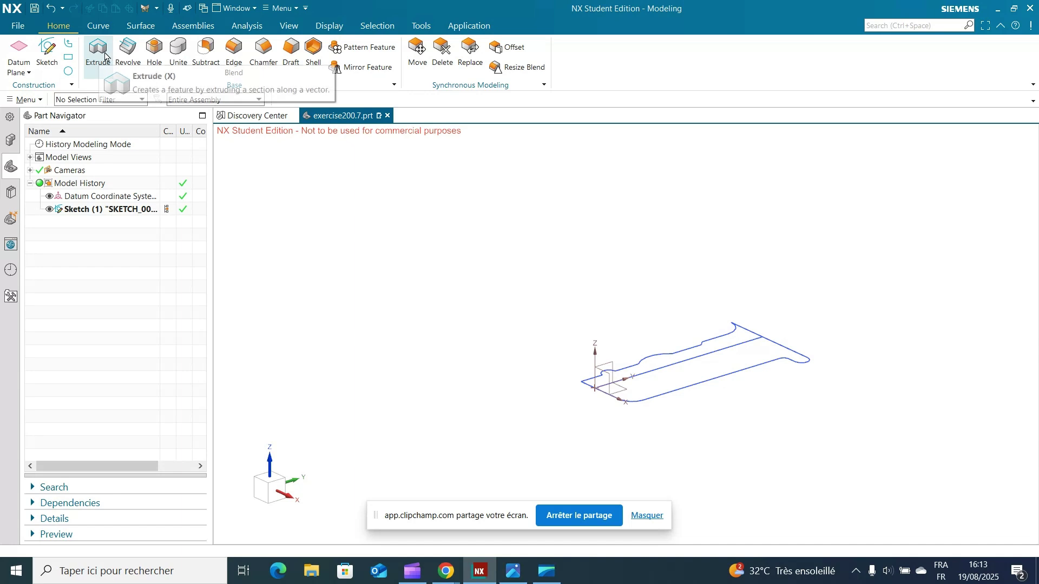
# Start a Revolve and select the eleven connected curves of the closed stepped profile, including the shared centre line, as its section.
pyautogui.click(128, 49)
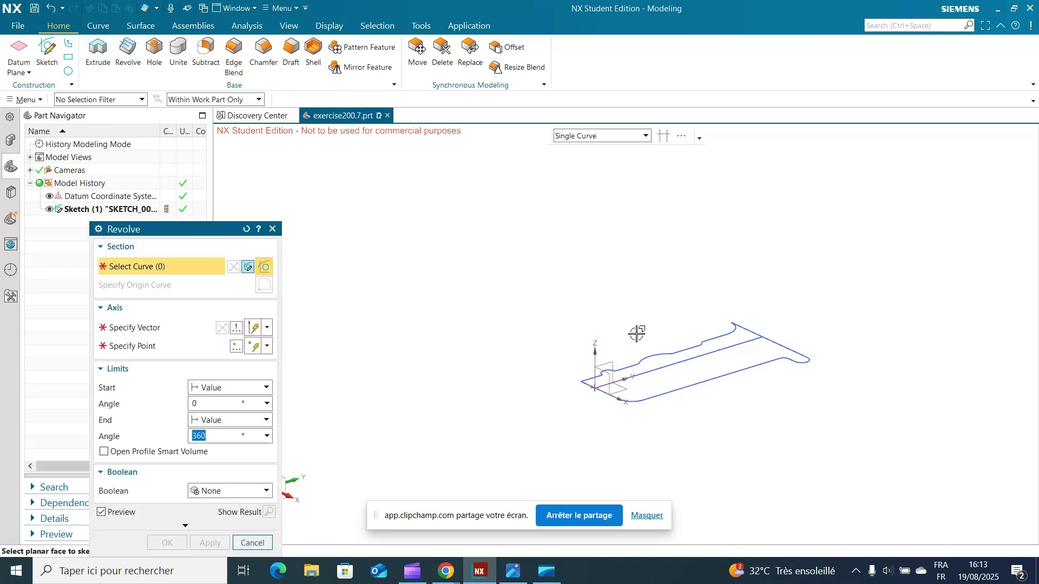
pyautogui.scroll(1, 637, 334)
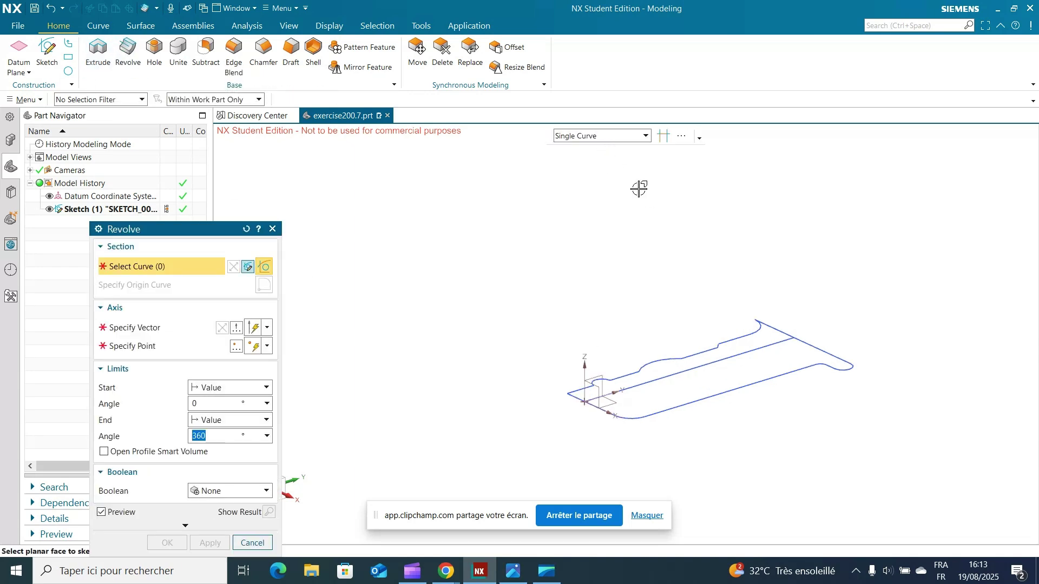
pyautogui.click(765, 327)
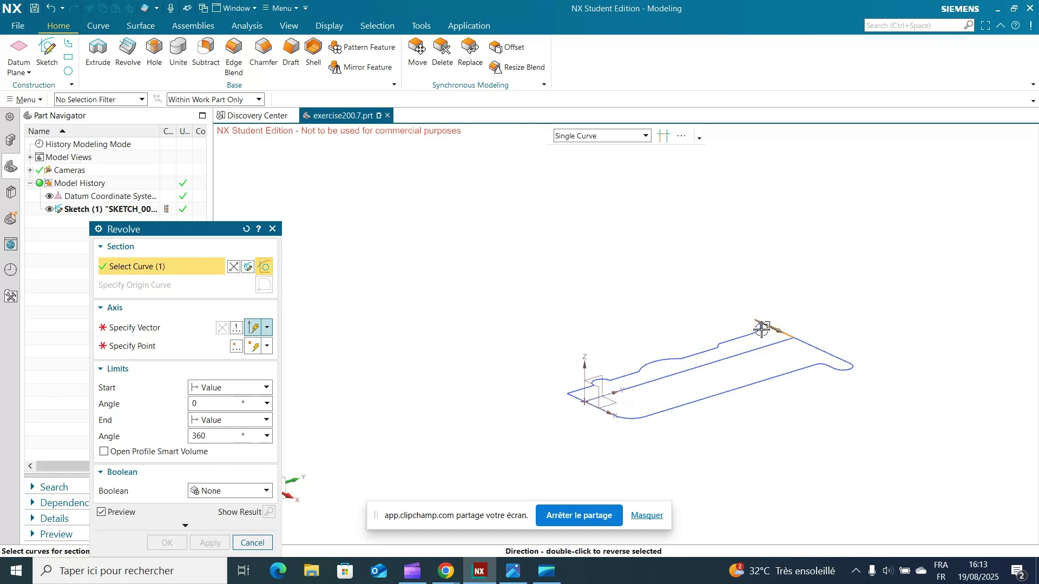
pyautogui.click(756, 324)
pyautogui.click(736, 340)
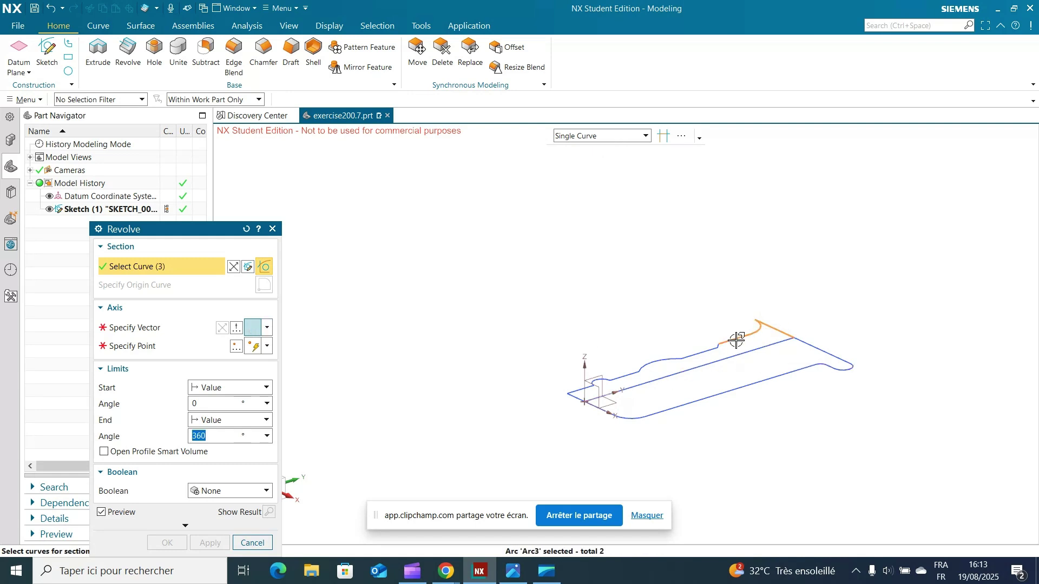
pyautogui.click(714, 345)
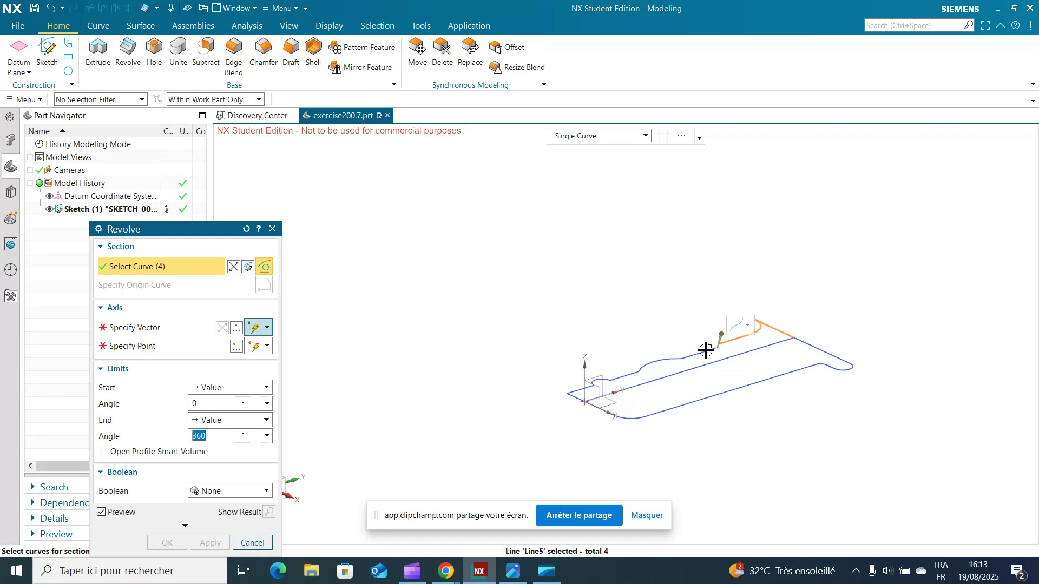
pyautogui.click(705, 350)
pyautogui.click(661, 360)
pyautogui.click(628, 375)
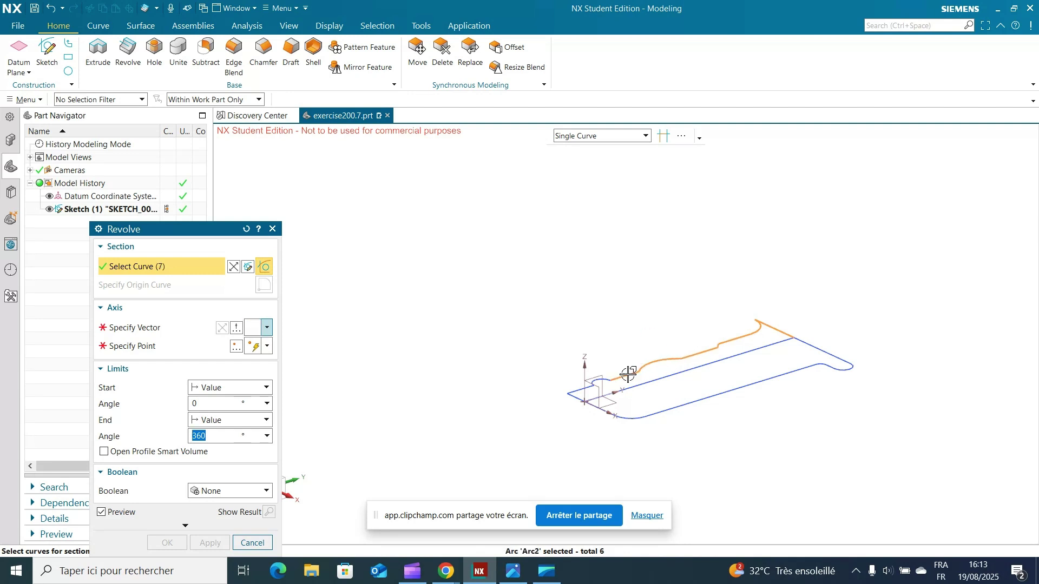
pyautogui.click(598, 383)
pyautogui.click(572, 399)
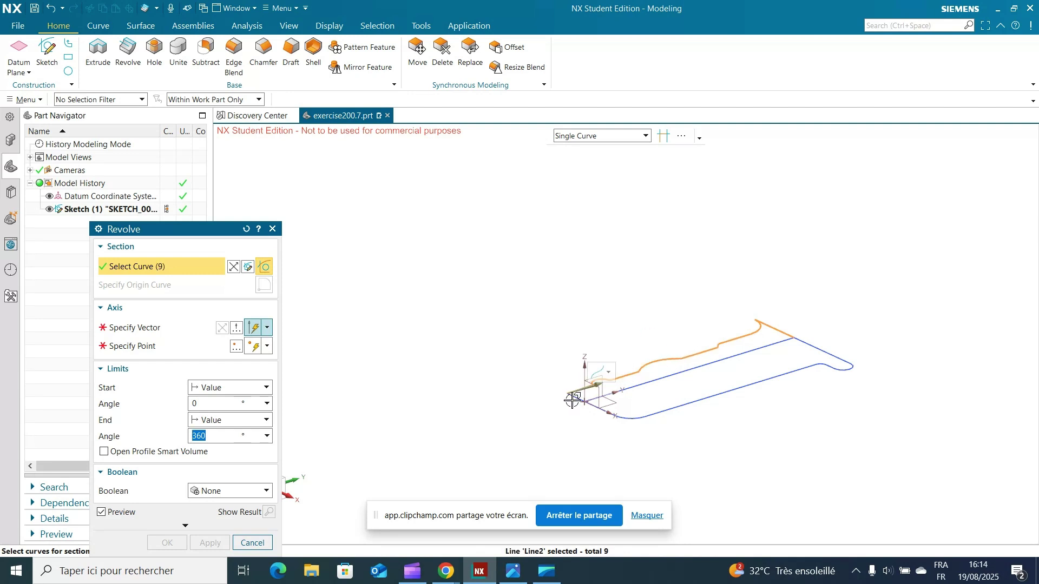
pyautogui.click(572, 399)
pyautogui.click(656, 384)
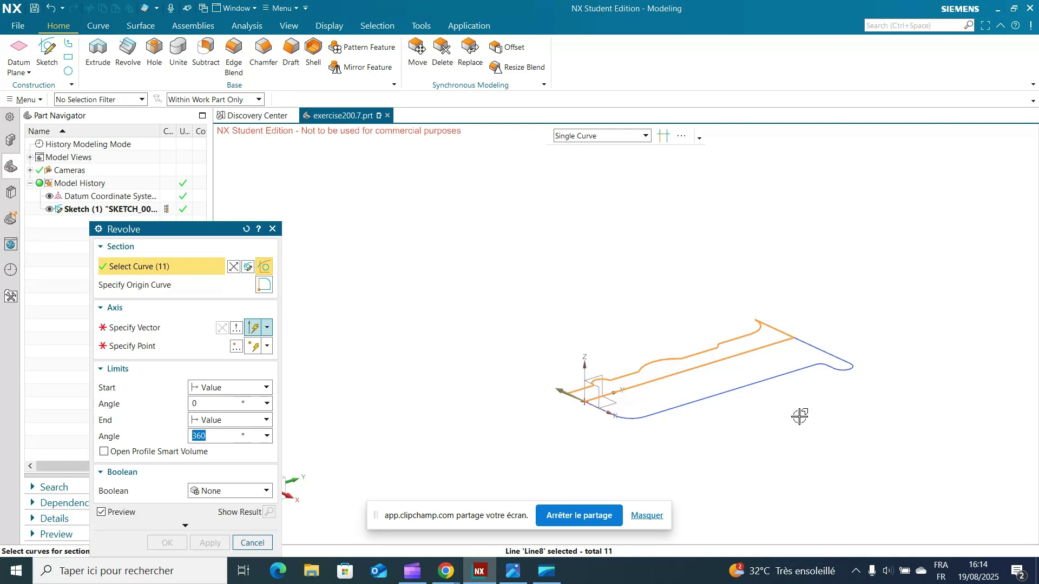
# Revolve the stepped profile 360° about the Y axis through the sketch origin as a separate body.
pyautogui.click(149, 327)
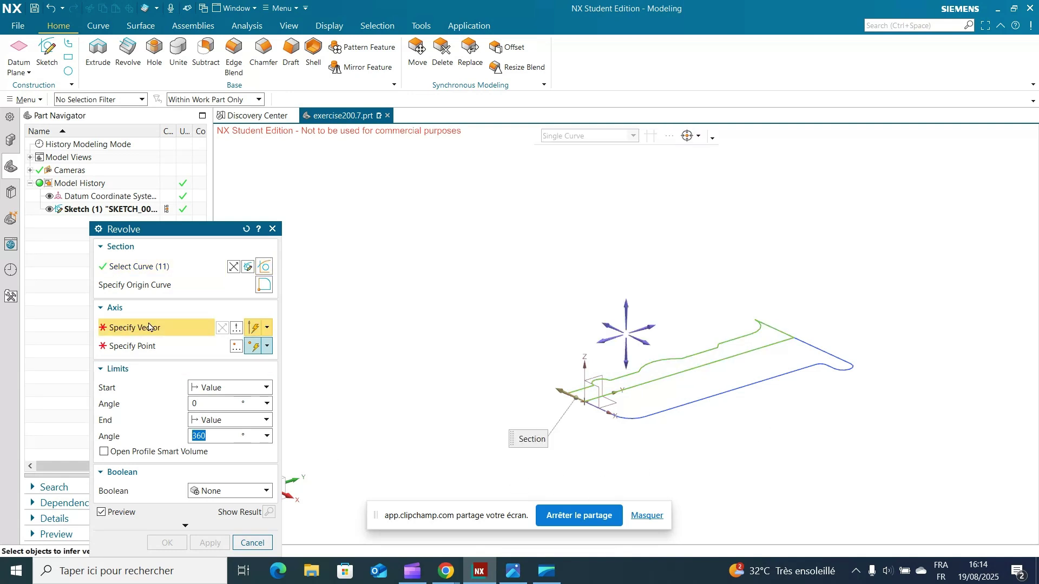
pyautogui.click(654, 325)
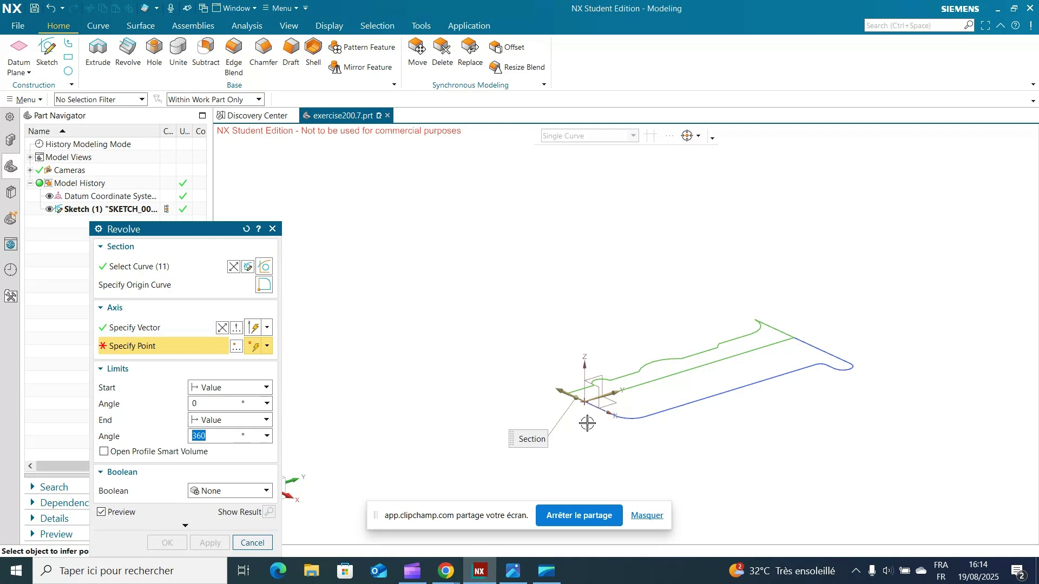
pyautogui.click(585, 403)
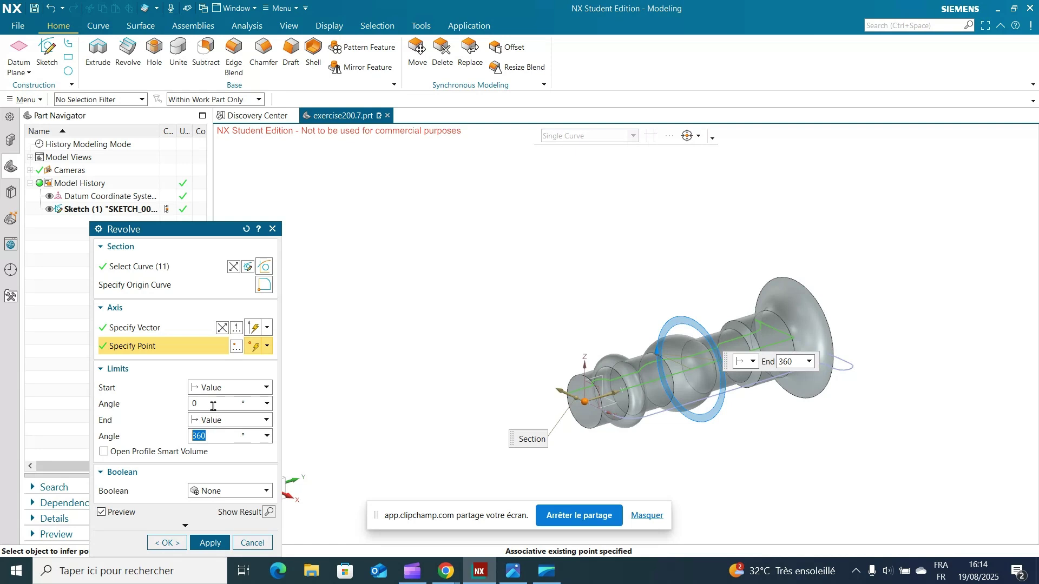
pyautogui.click(209, 542)
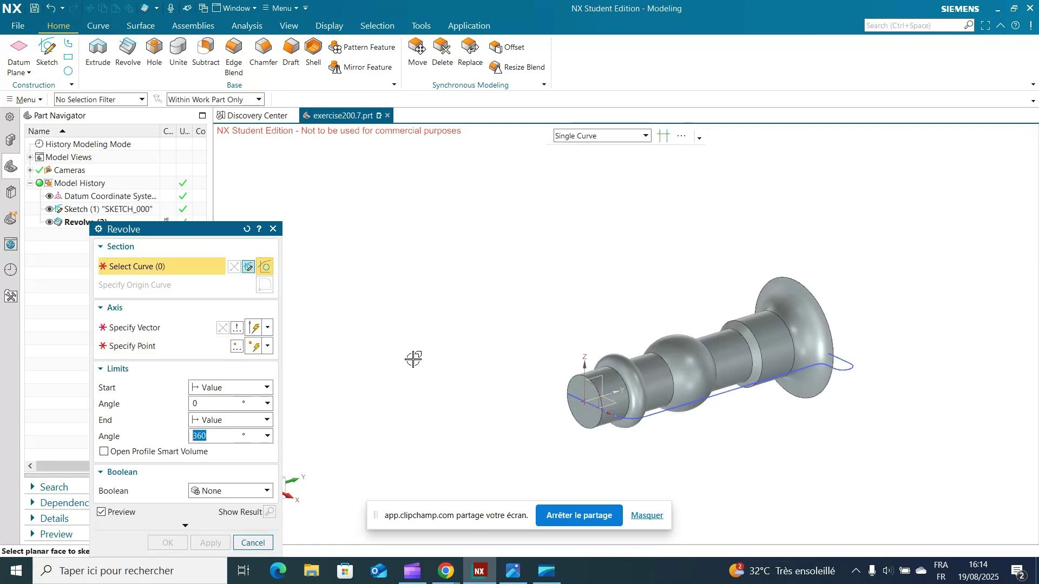
# Hide the stepped revolved body and select the eight curves of the closed flanged outer profile, including the centre line, as the Revolve section.
pyautogui.click(50, 223)
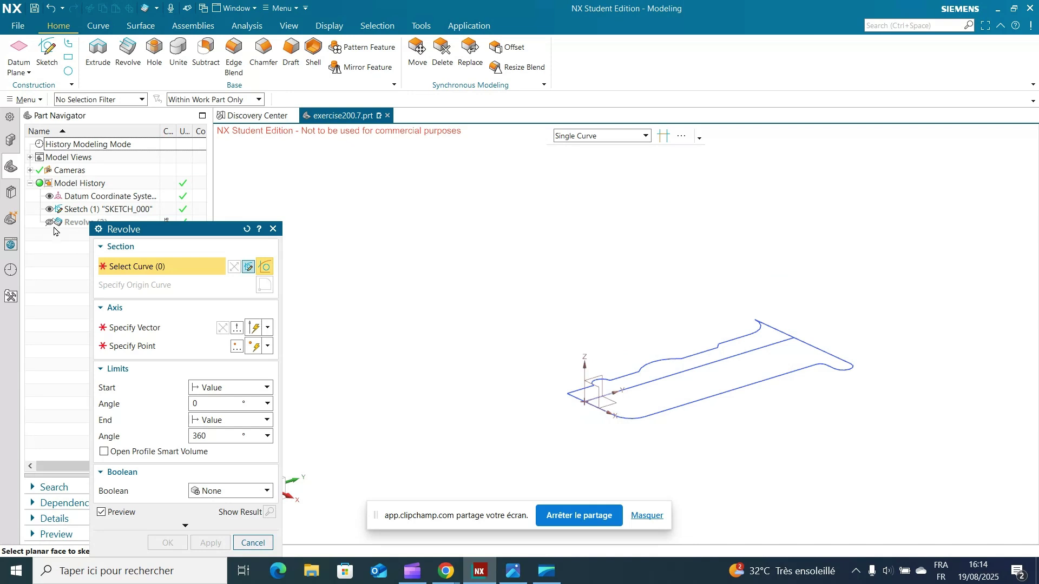
pyautogui.click(817, 350)
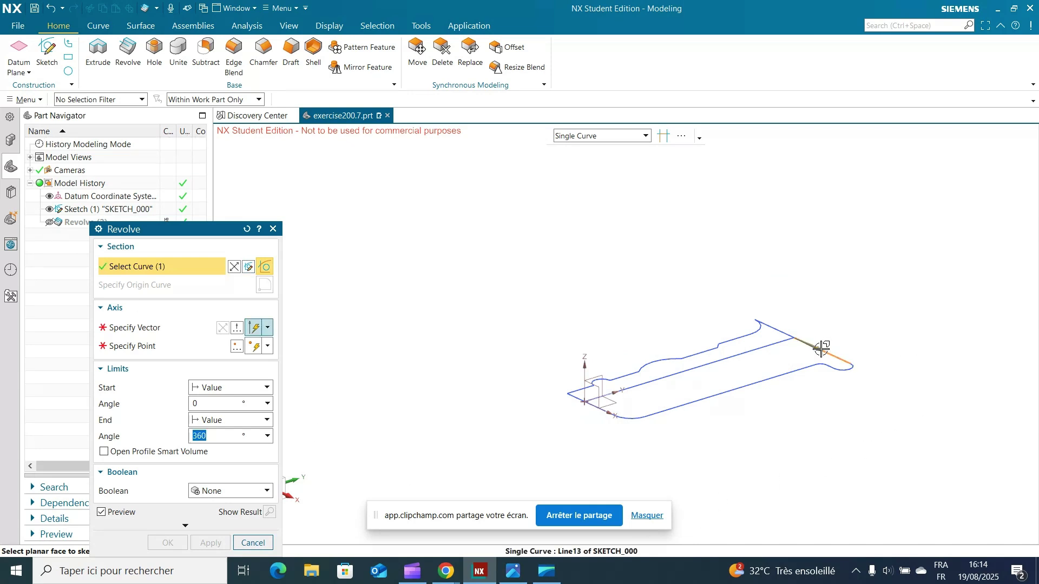
pyautogui.click(843, 368)
pyautogui.click(828, 363)
pyautogui.click(812, 365)
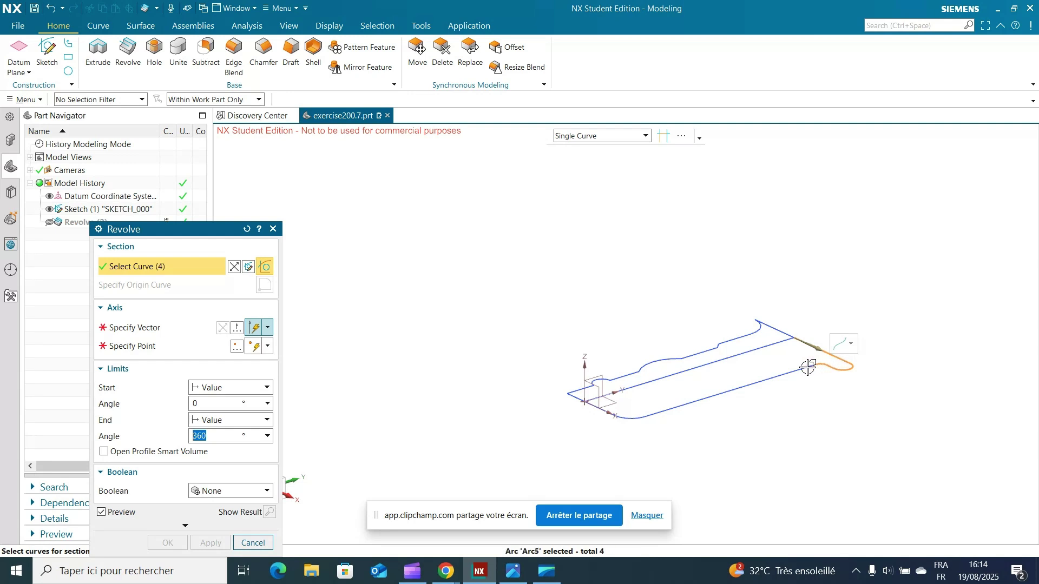
pyautogui.click(797, 364)
pyautogui.click(634, 421)
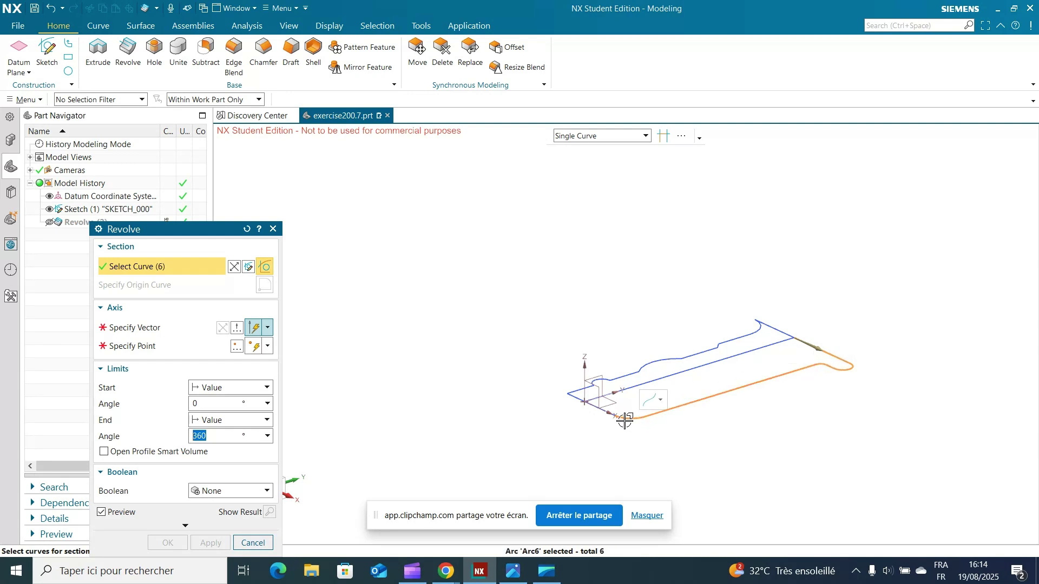
pyautogui.click(600, 409)
pyautogui.click(600, 397)
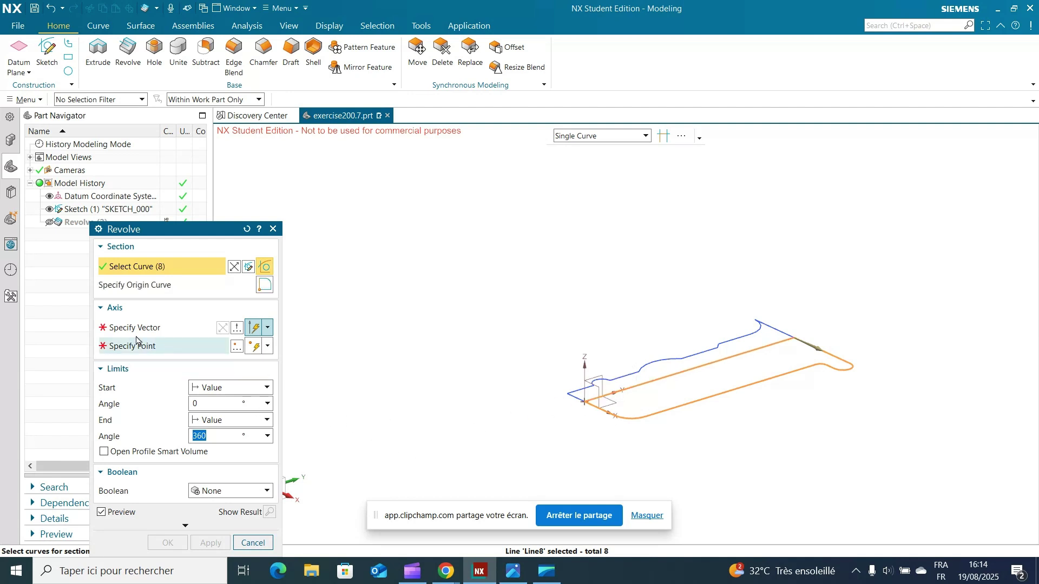
# Revolve the flanged outer profile 360° about the Y axis through the sketch origin, without a Boolean, and end the command.
pyautogui.click(162, 328)
pyautogui.click(654, 328)
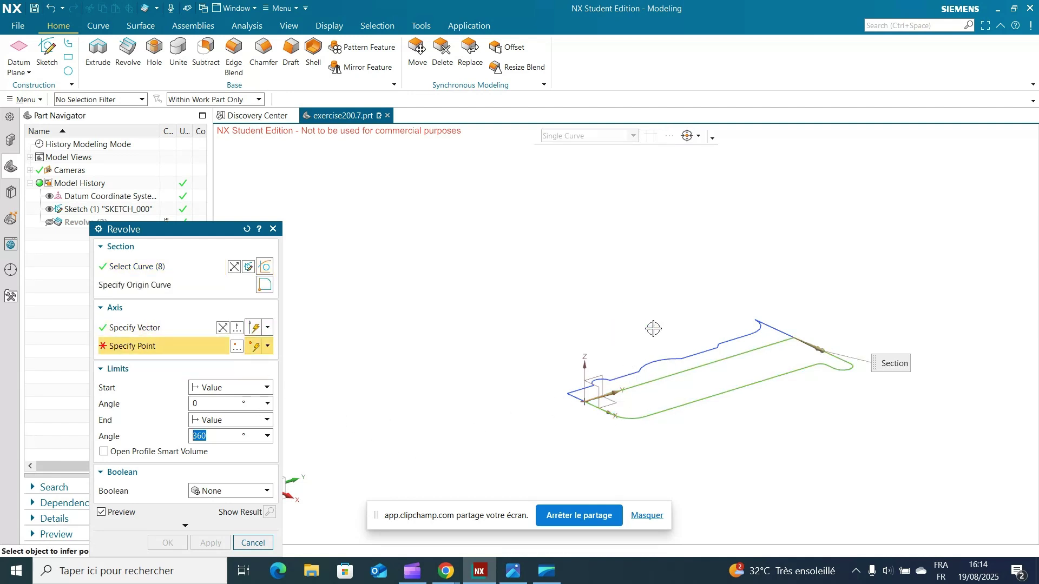
pyautogui.click(584, 400)
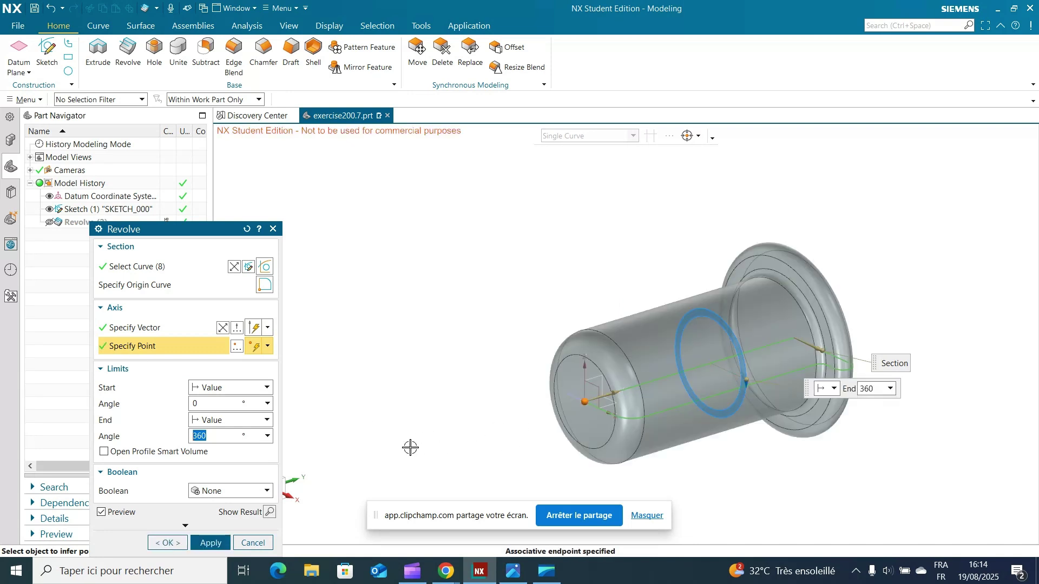
pyautogui.click(210, 542)
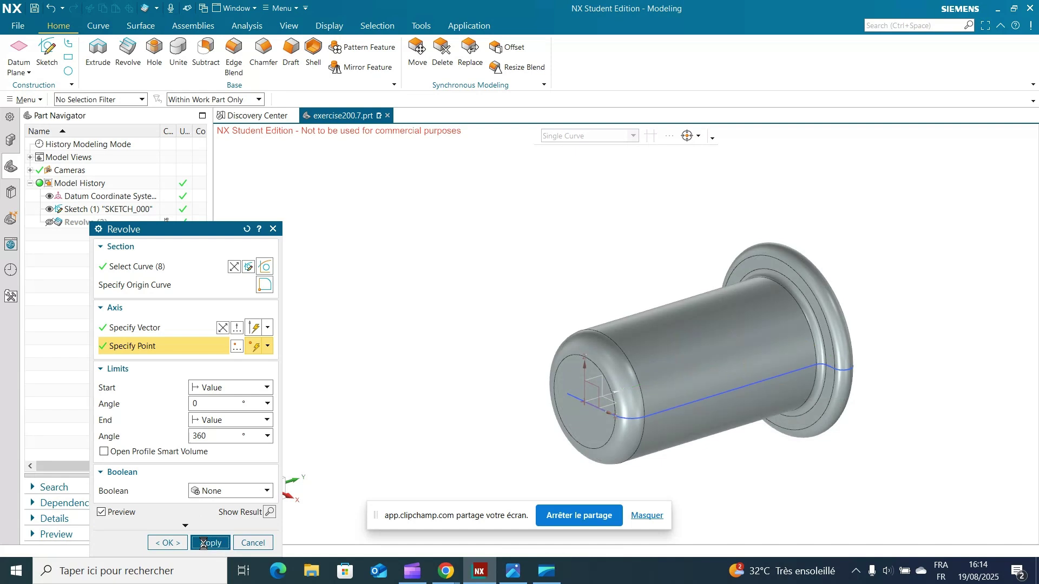
pyautogui.click(273, 229)
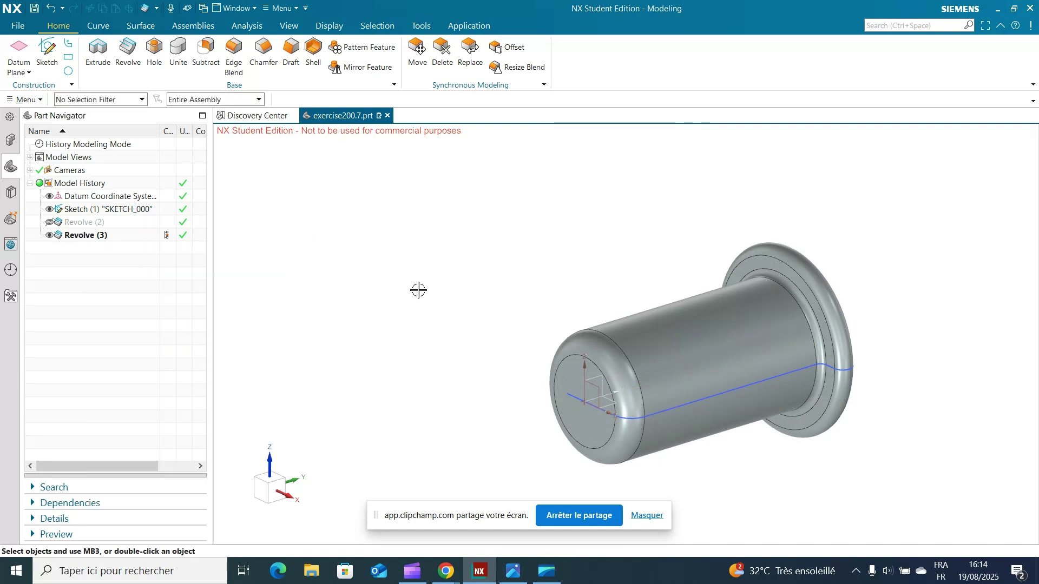
# Show the stepped inner body again and subtract it from the flanged outer body, keeping neither target nor tool.
pyautogui.moveTo(441, 327); pyautogui.dragTo(364, 260, button='middle')
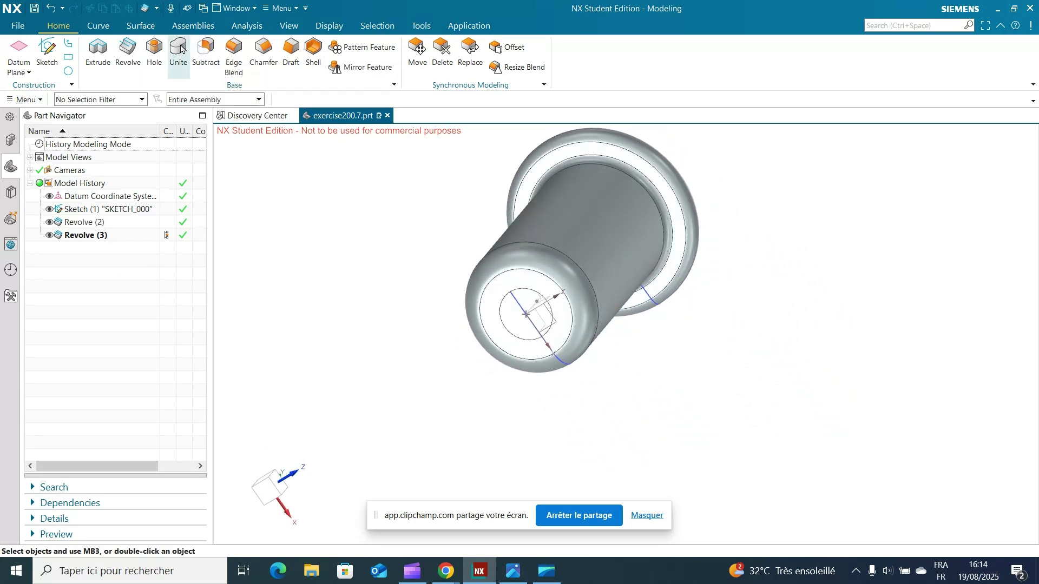
pyautogui.click(205, 48)
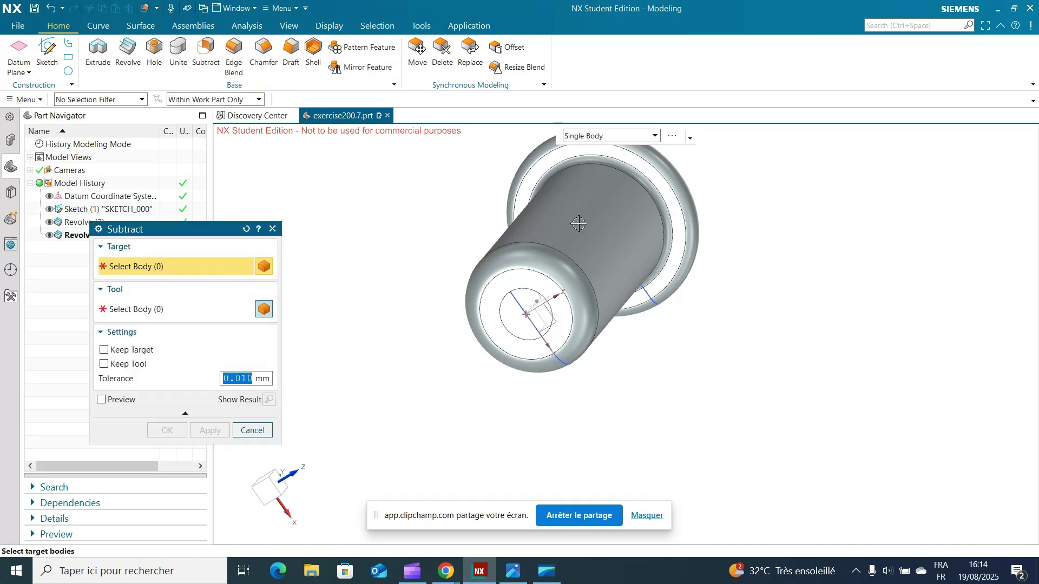
pyautogui.click(542, 275)
pyautogui.click(156, 313)
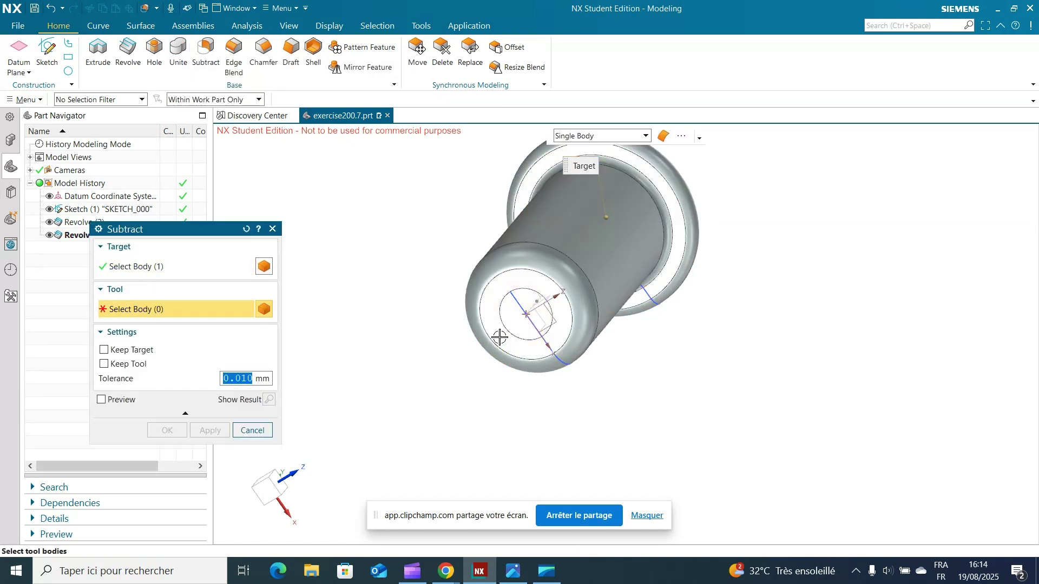
pyautogui.click(521, 318)
pyautogui.click(210, 430)
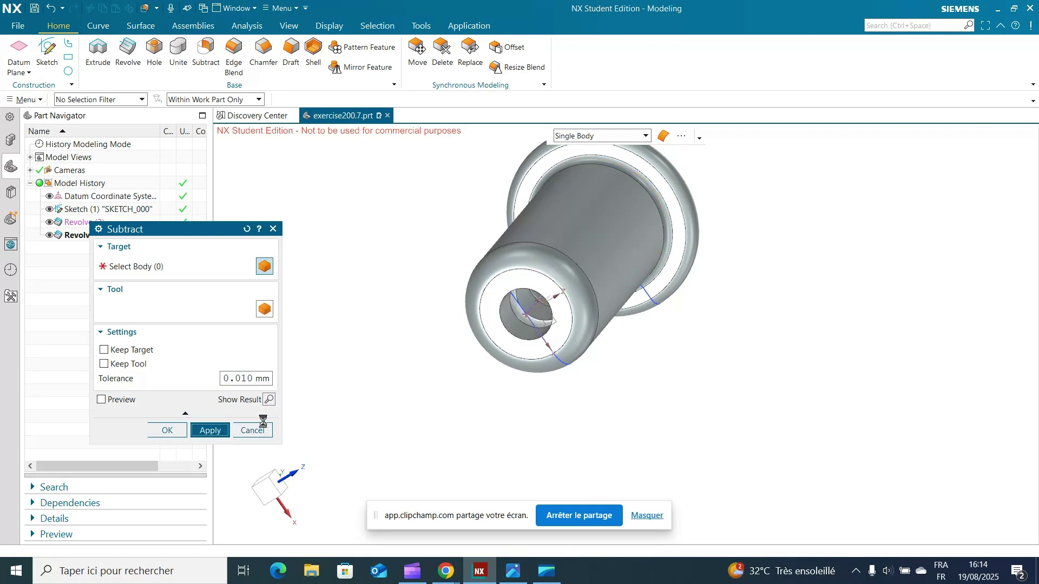
pyautogui.keyDown('shift'); pyautogui.moveTo(425, 342); pyautogui.dragTo(495, 143, button='middle'); pyautogui.keyUp('shift')
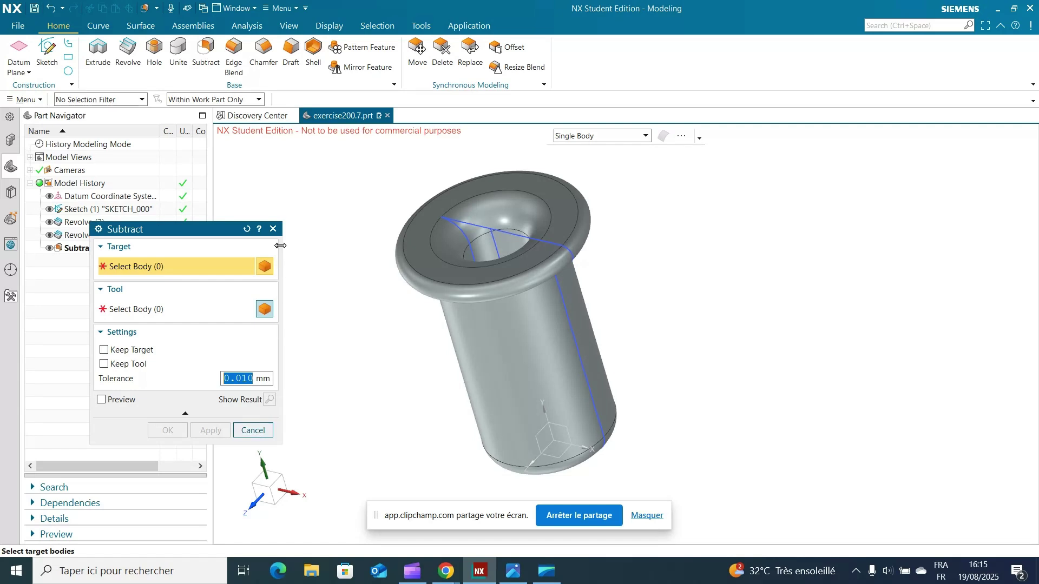
pyautogui.click(274, 230)
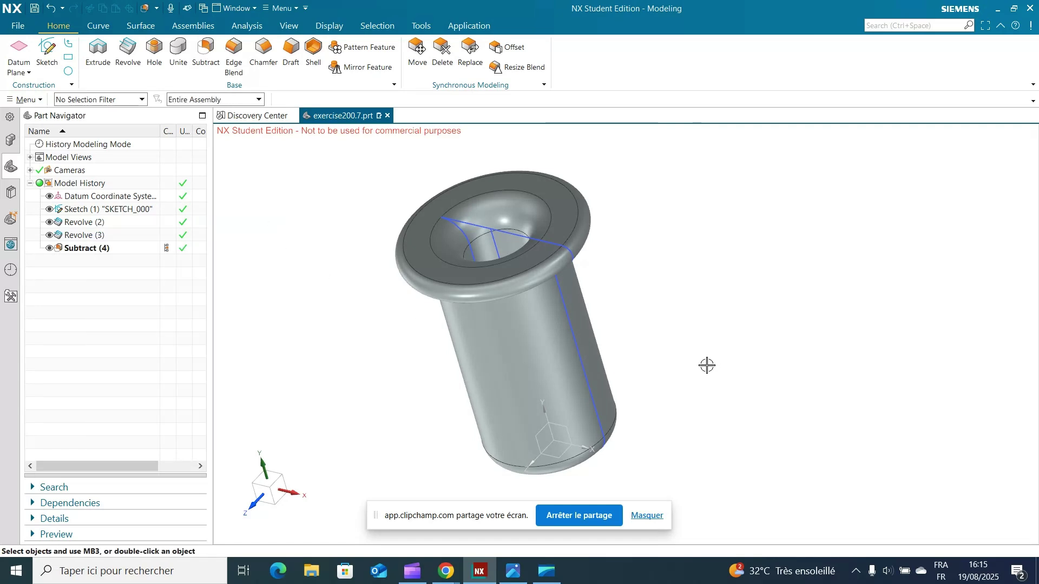
pyautogui.moveTo(706, 366); pyautogui.dragTo(714, 353, button='middle')
pyautogui.keyDown('shift'); pyautogui.moveTo(377, 352); pyautogui.dragTo(431, 331, button='middle'); pyautogui.keyUp('shift')
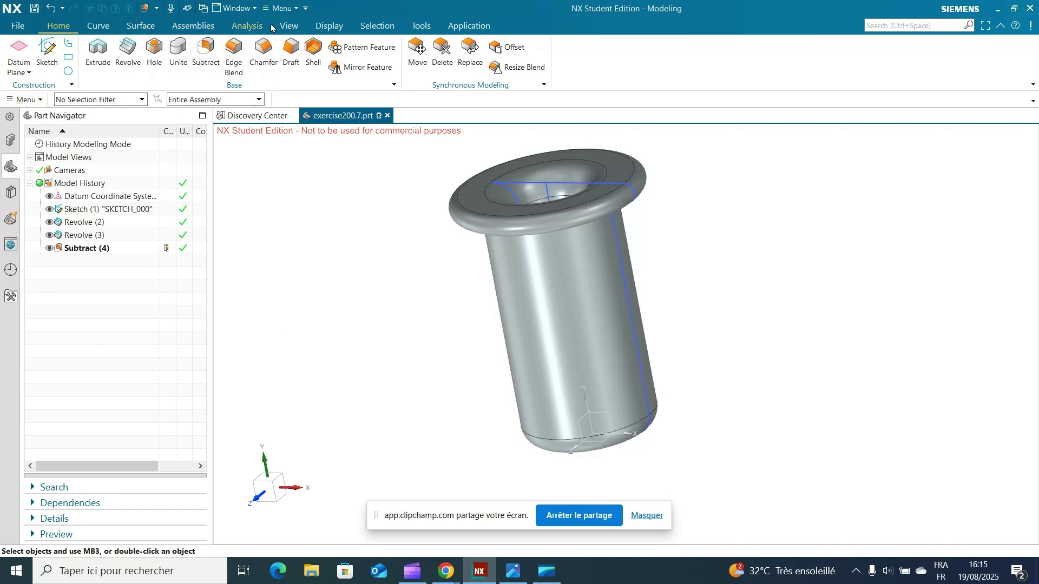
pyautogui.click(422, 26)
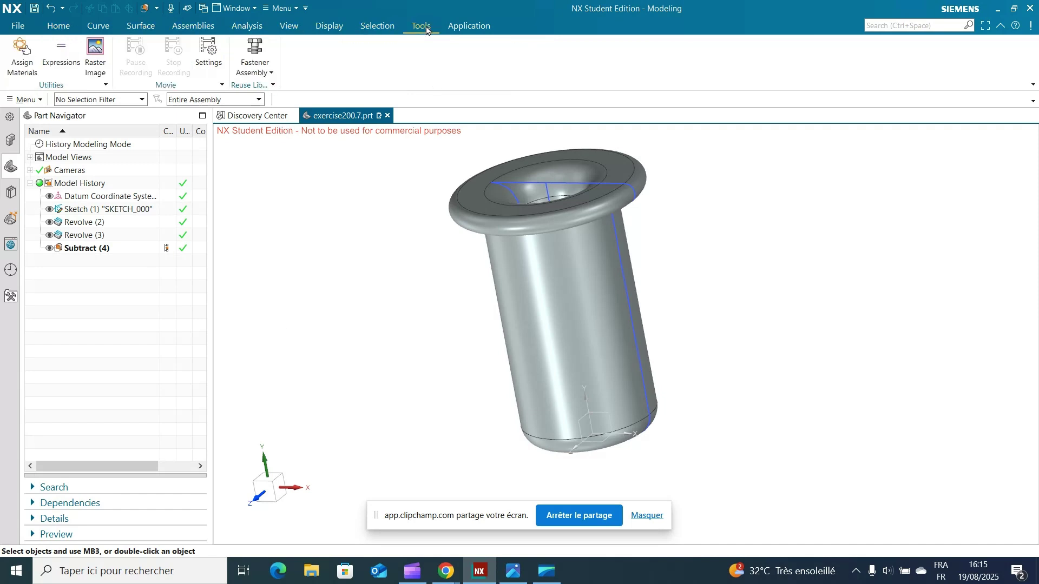
pyautogui.click(365, 27)
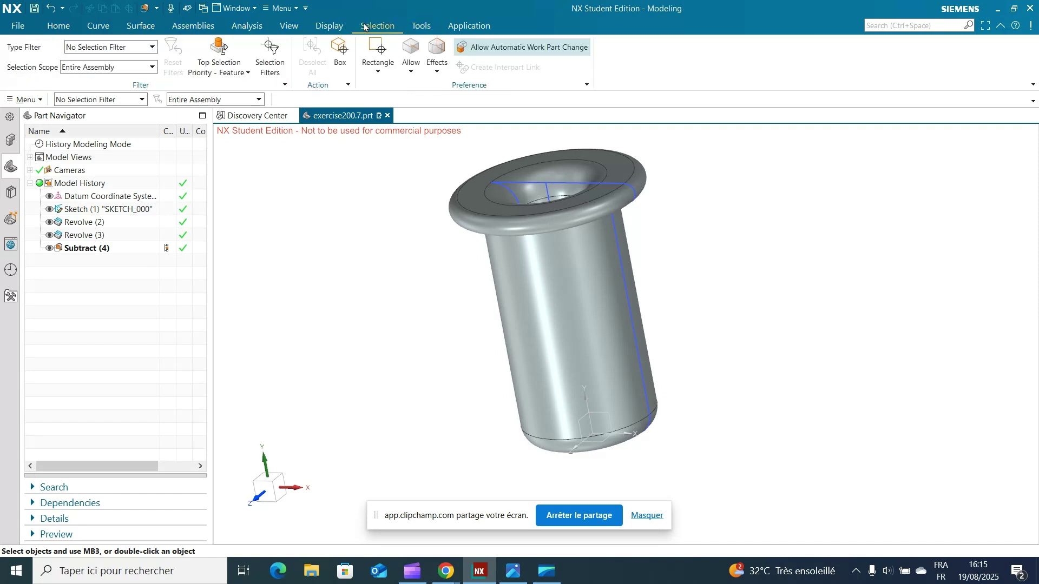
pyautogui.click(287, 26)
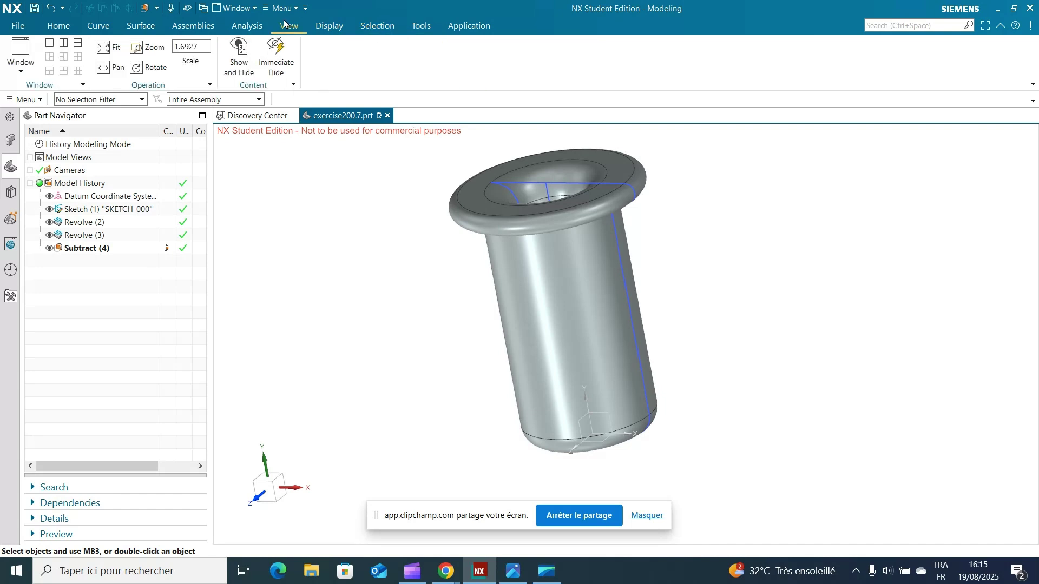
pyautogui.click(327, 27)
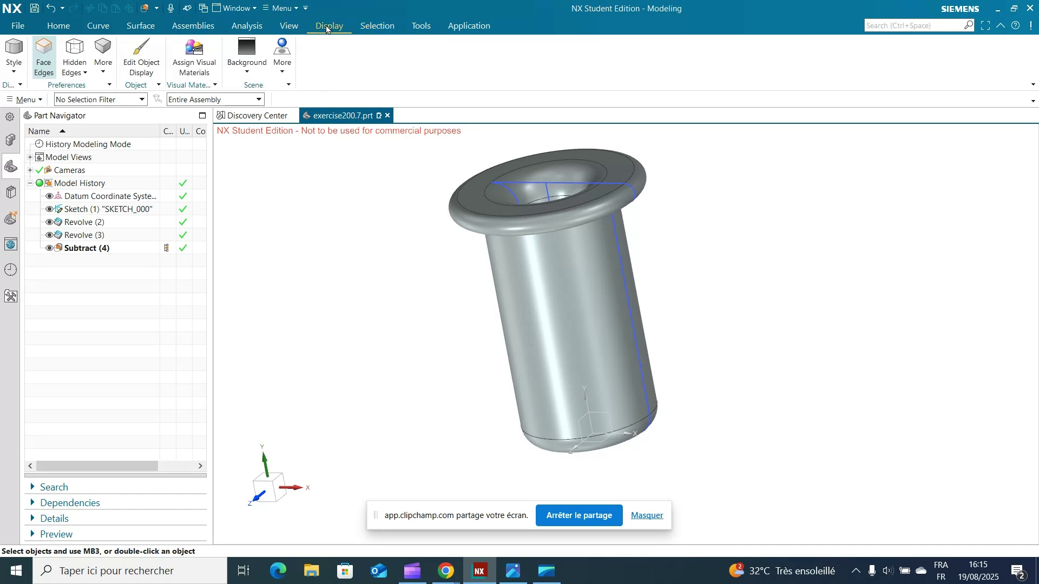
pyautogui.click(420, 28)
pyautogui.click(192, 27)
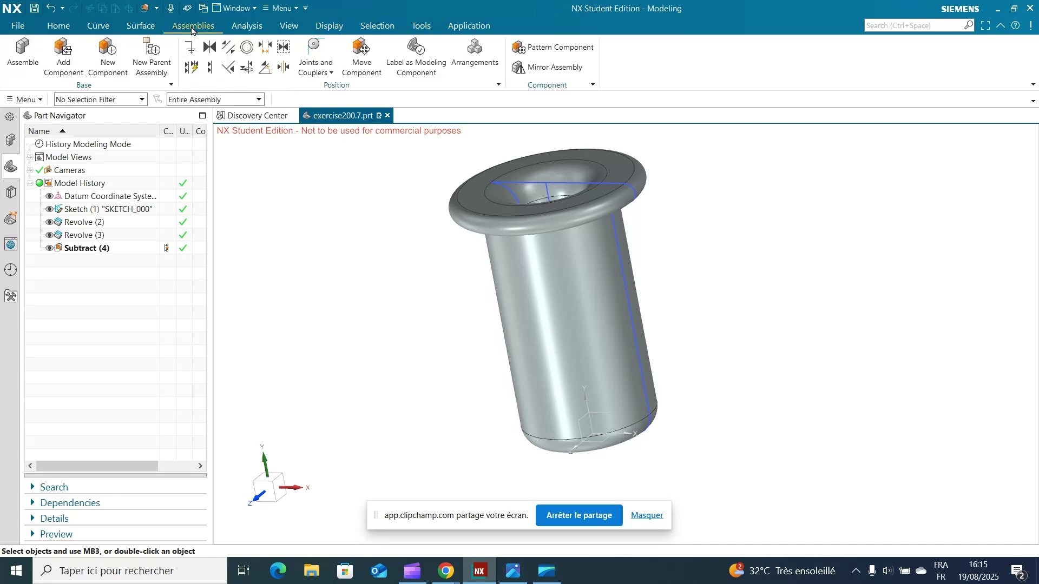
pyautogui.click(254, 28)
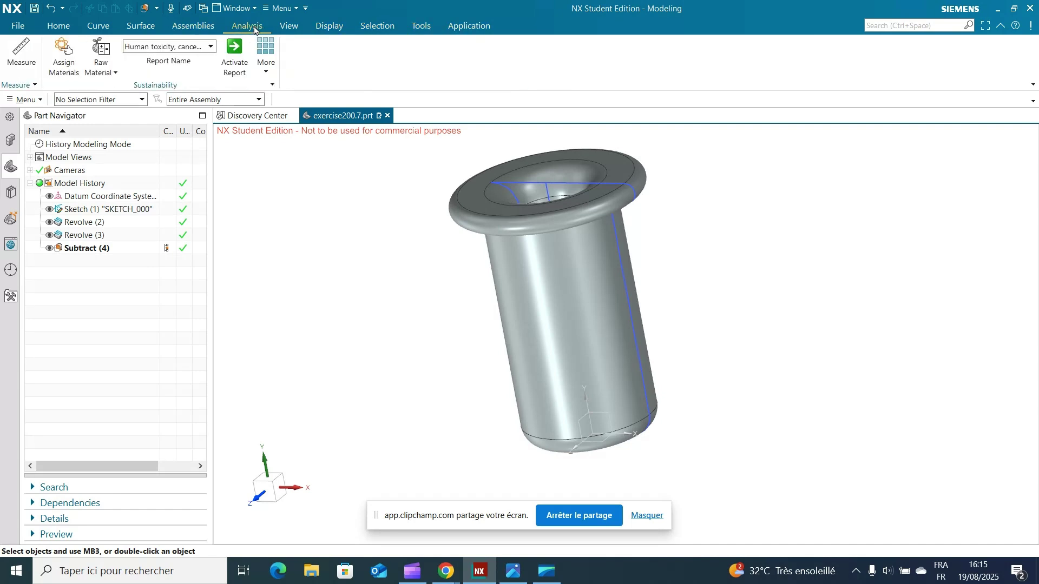
pyautogui.click(146, 29)
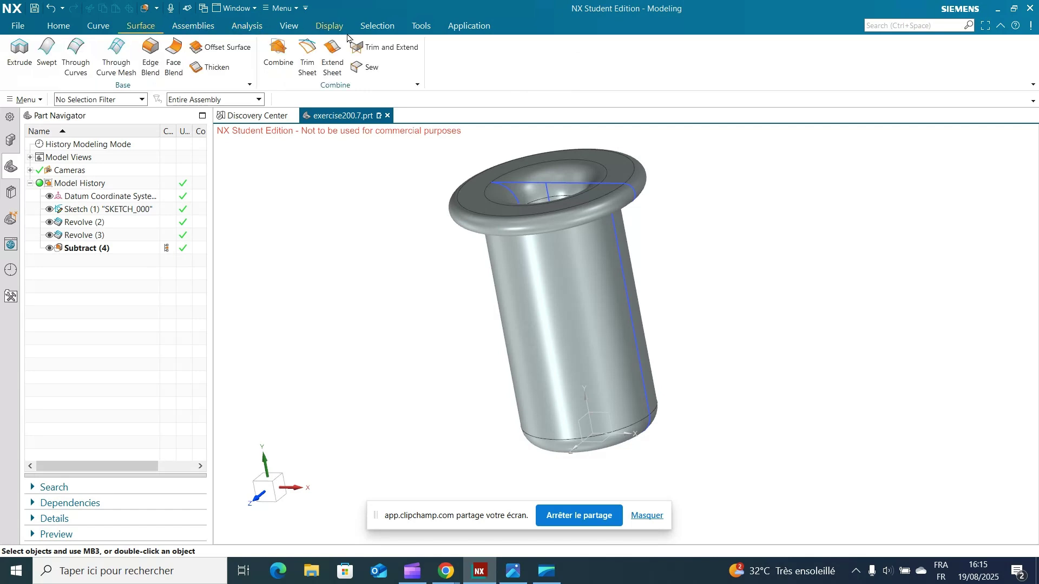
# Preview a Trim and Extend cut of all the body's faces at the YZ plane to examine the inner cavity, without applying it.
pyautogui.click(381, 47)
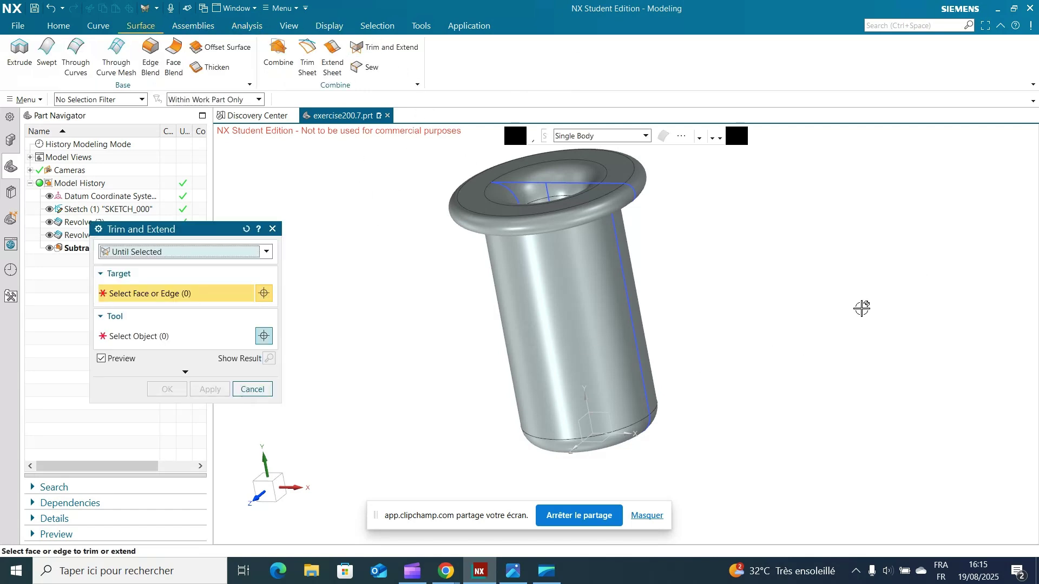
pyautogui.click(568, 323)
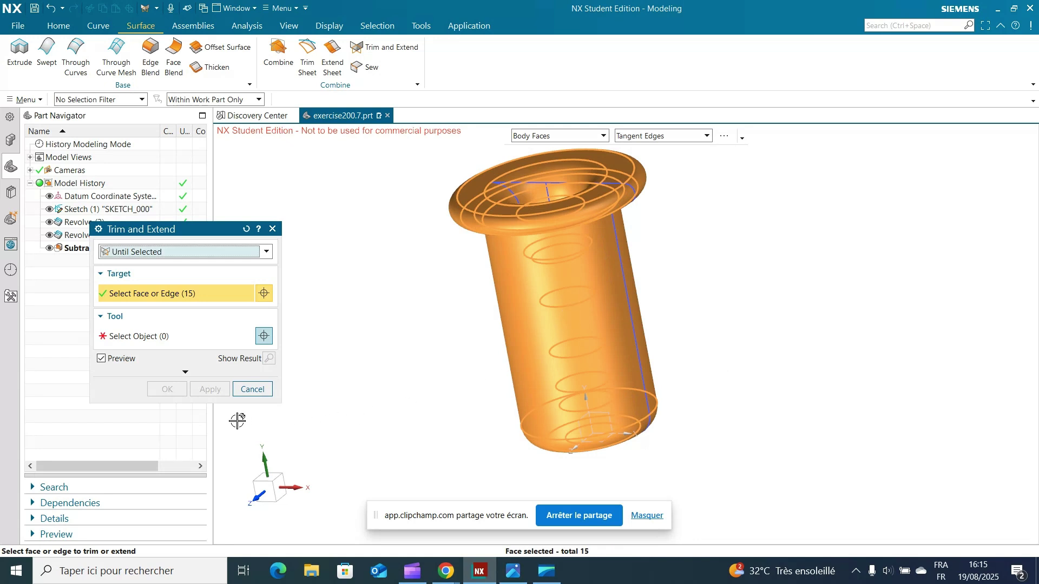
pyautogui.click(155, 338)
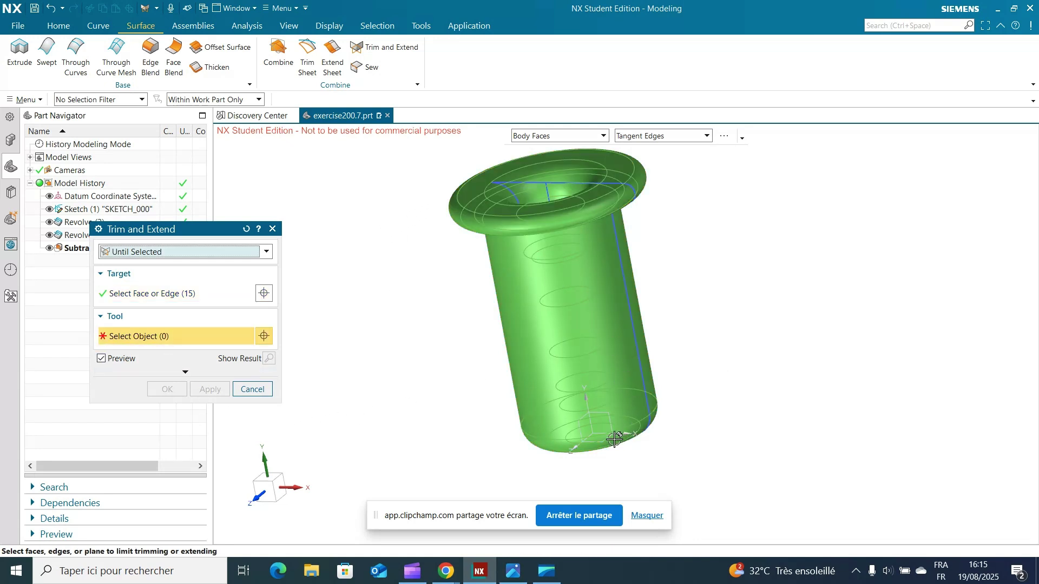
pyautogui.click(593, 418)
pyautogui.moveTo(487, 375); pyautogui.dragTo(476, 439, button='middle')
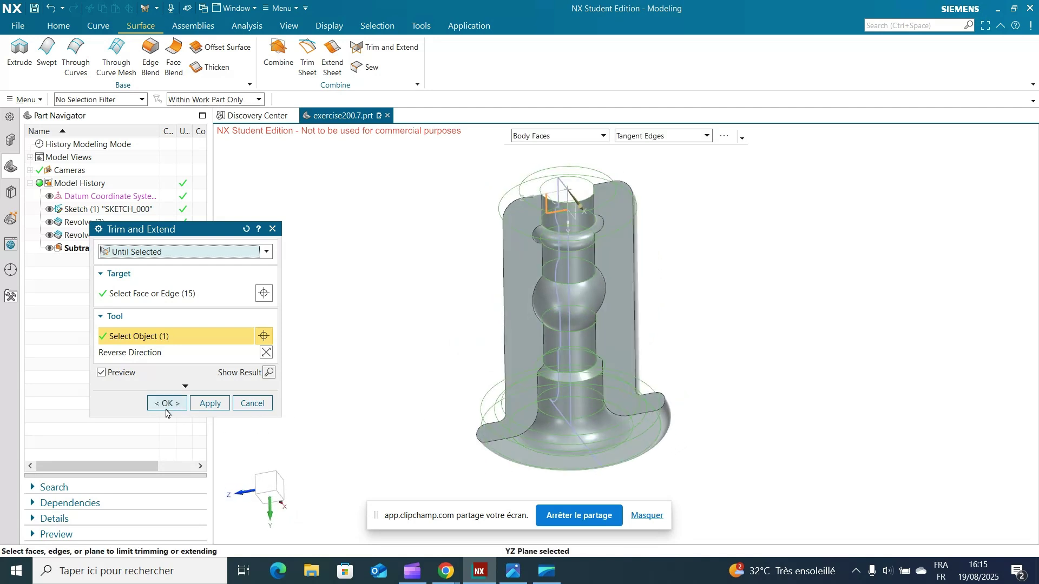
pyautogui.click(236, 406)
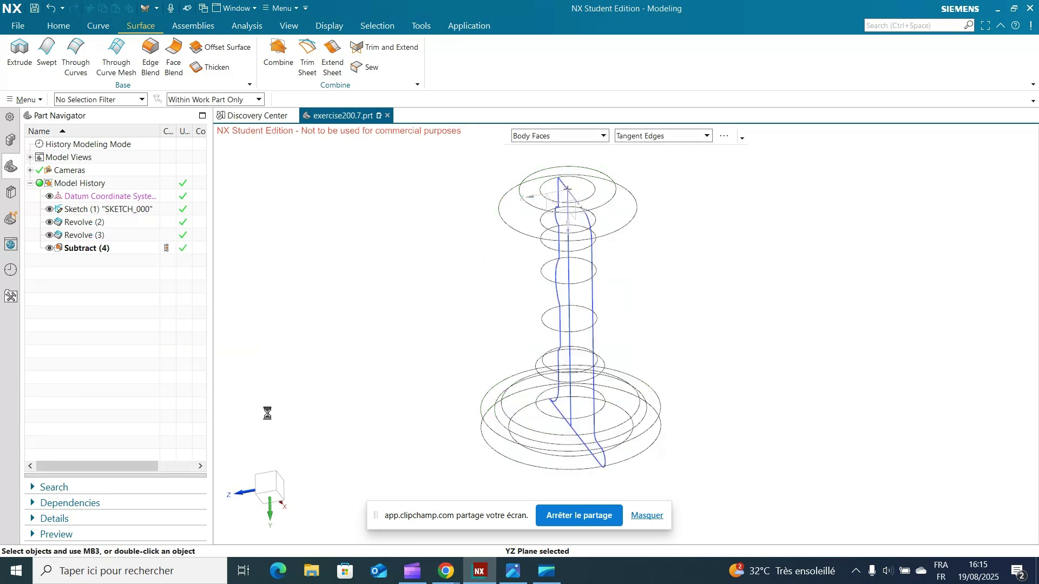
# Hide the profile sketch so only the finished flanged body and the datum coordinate system are displayed.
pyautogui.moveTo(380, 399); pyautogui.dragTo(368, 321, button='middle')
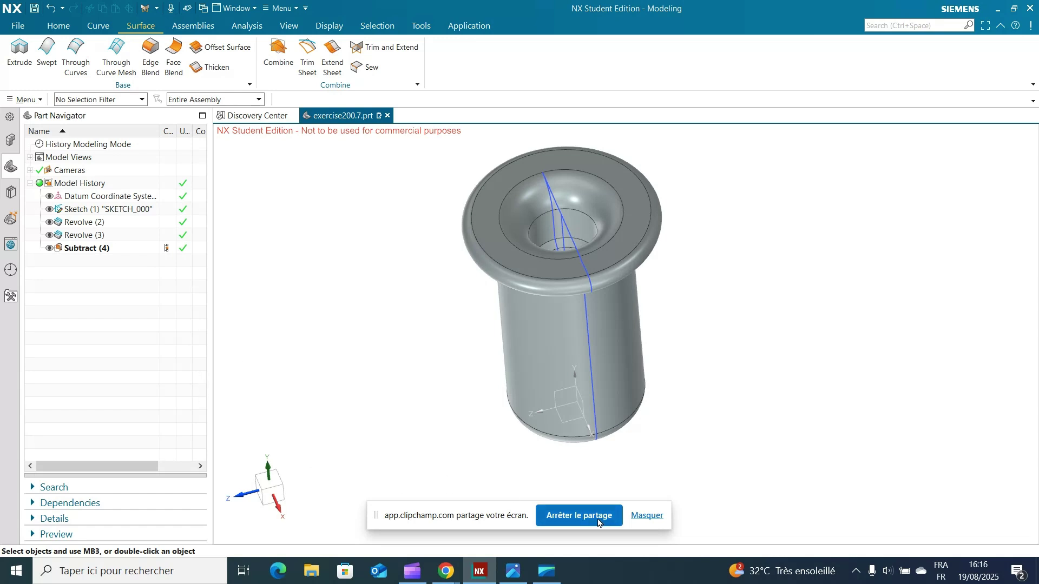
pyautogui.click(49, 210)
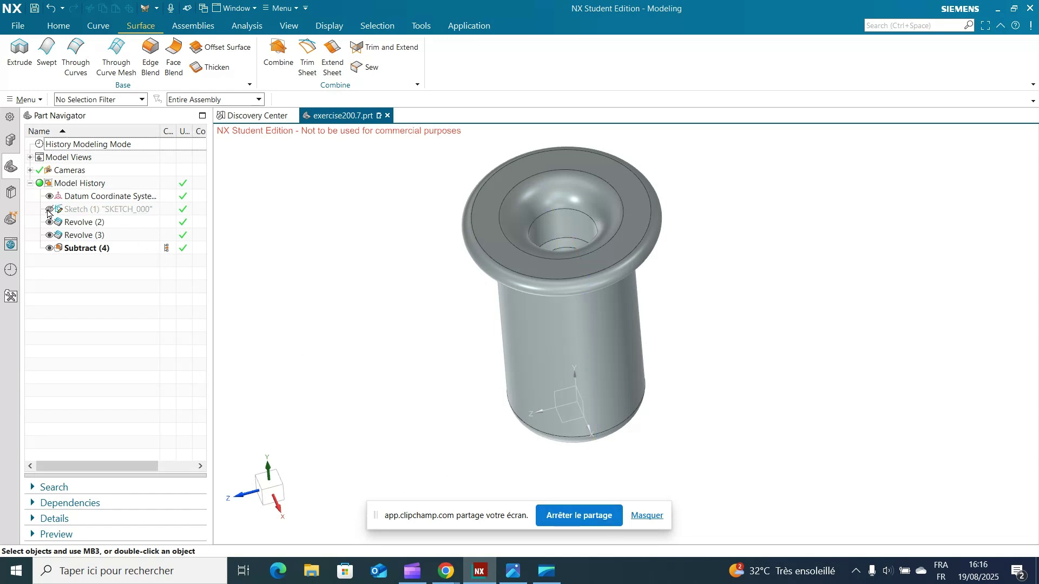